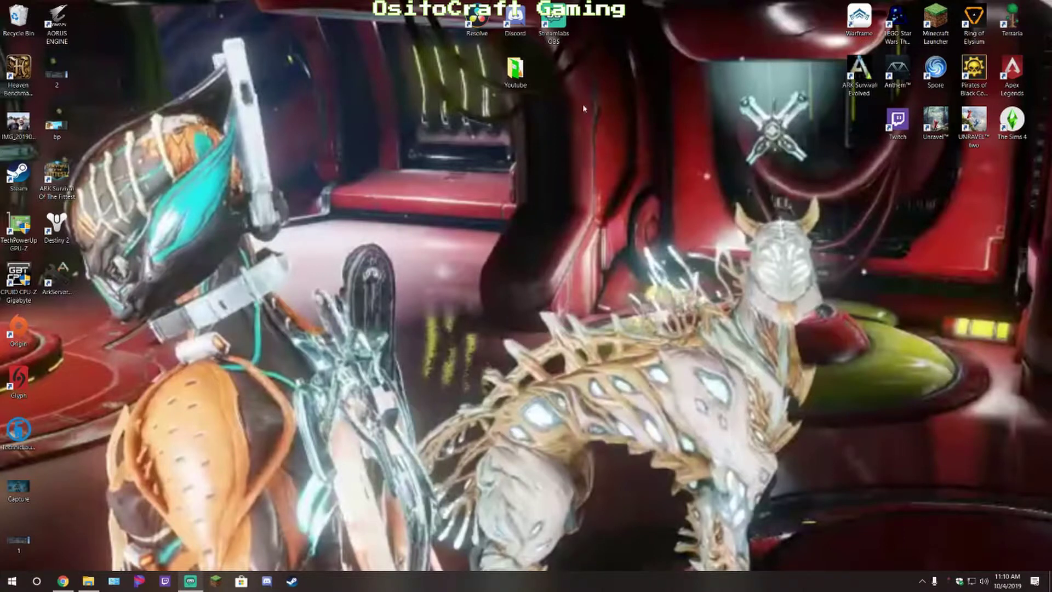
# Move the 03fig39_alt and motherboard chart images from the Youtube folder's me subfolder to the desktop
pyautogui.doubleClick(516, 83)
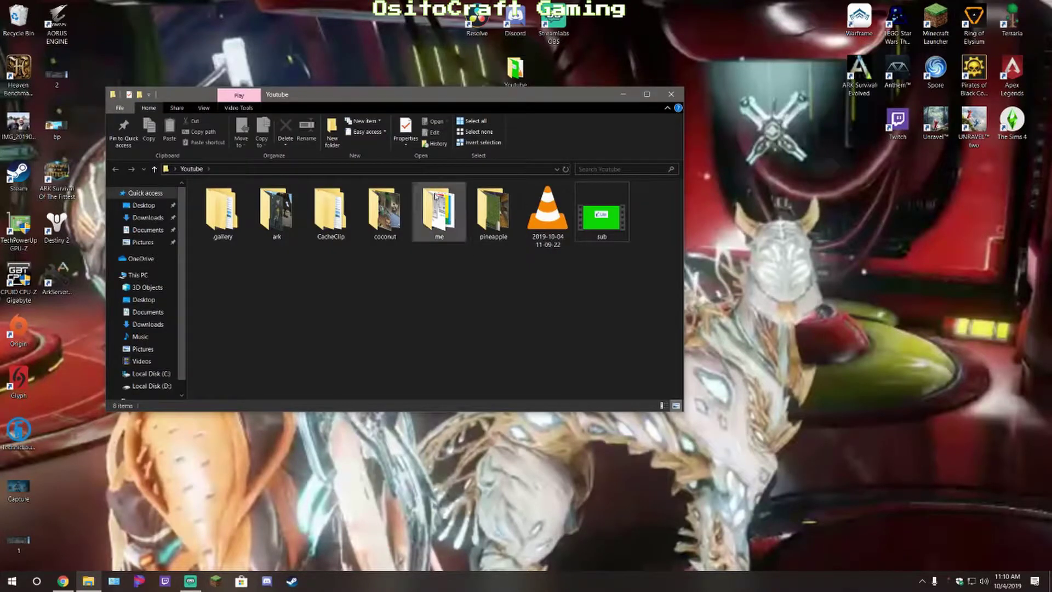
pyautogui.doubleClick(434, 196)
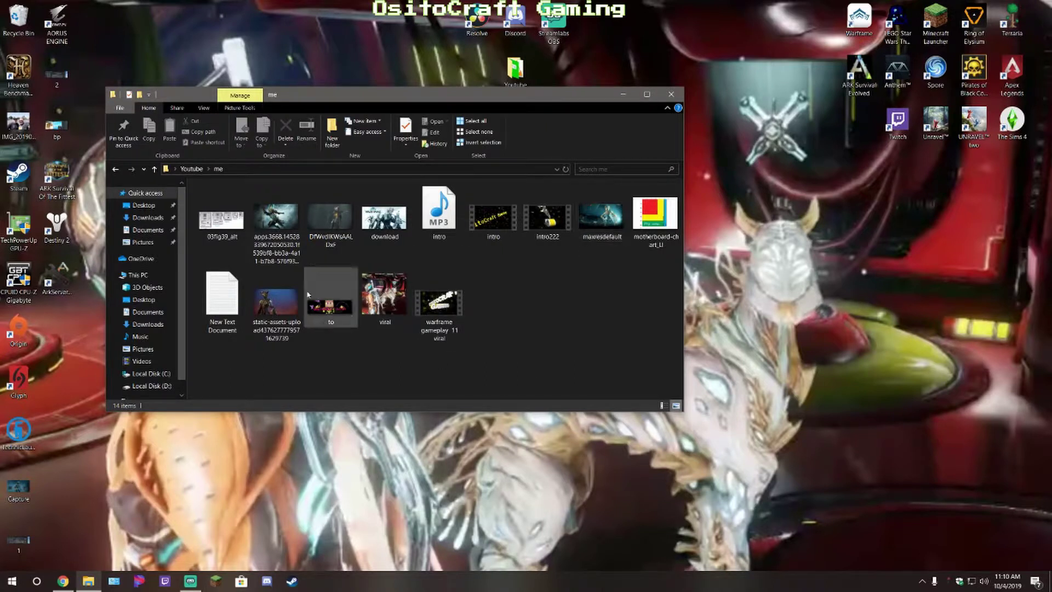
pyautogui.moveTo(227, 219); pyautogui.dragTo(921, 233)
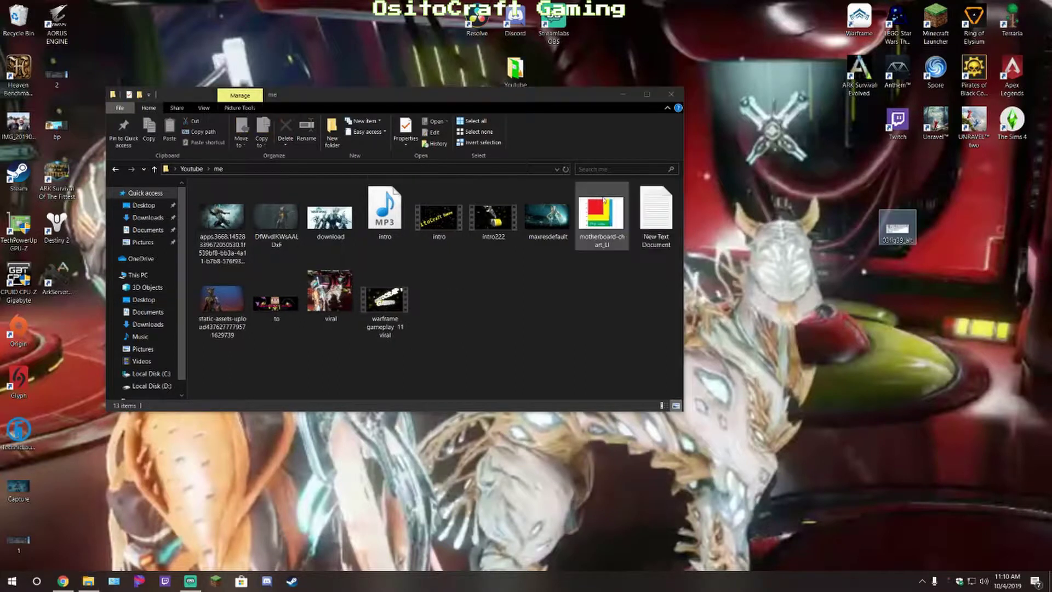
pyautogui.moveTo(601, 213); pyautogui.dragTo(820, 241)
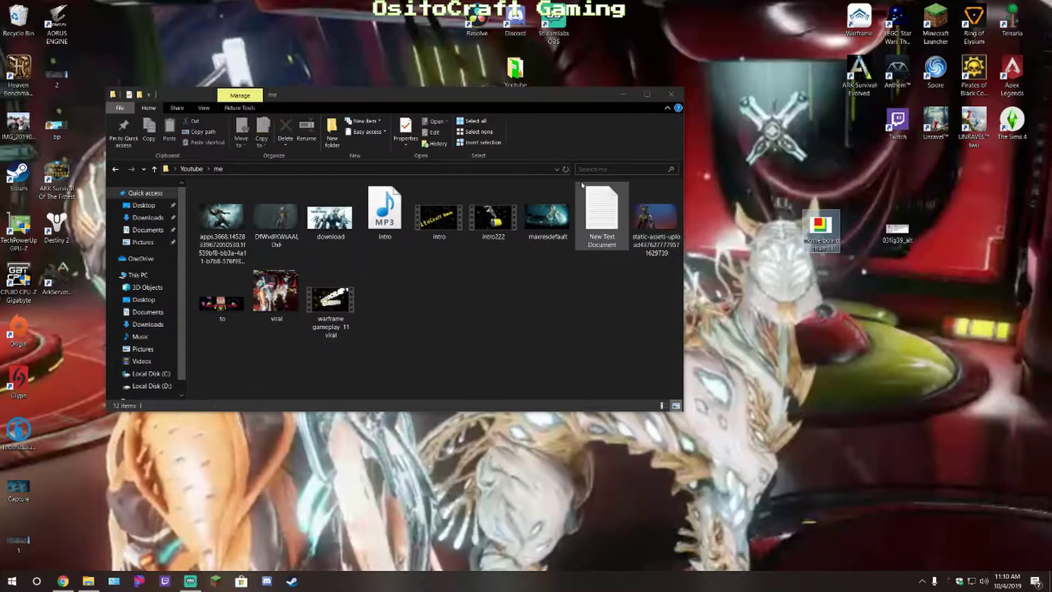
# View the Patreon link and Discord contact in the New Text Document, then close the document and the folder window
pyautogui.doubleClick(619, 219)
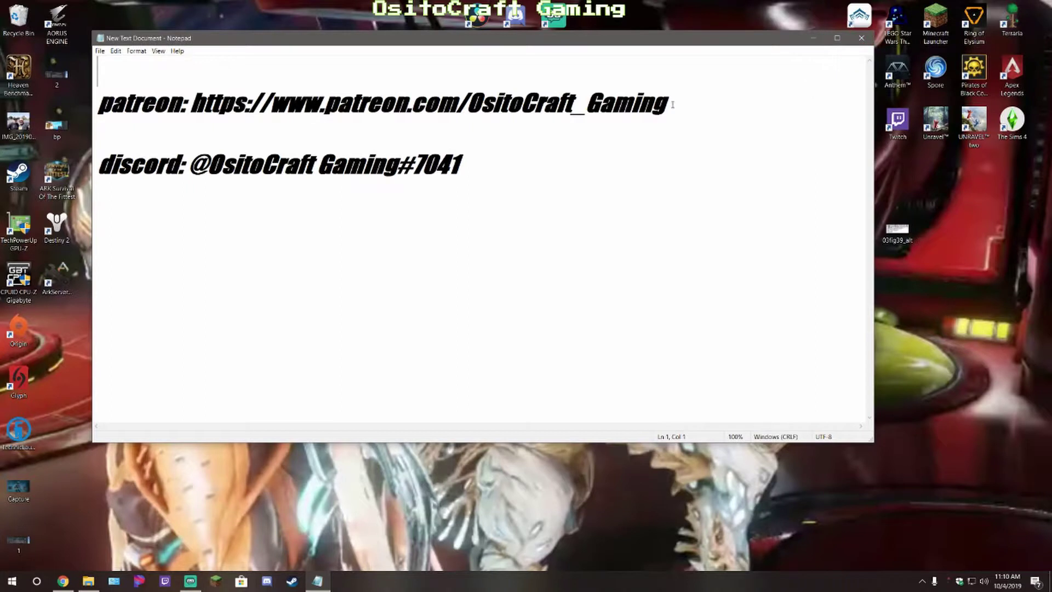
pyautogui.moveTo(673, 104); pyautogui.dragTo(204, 104)
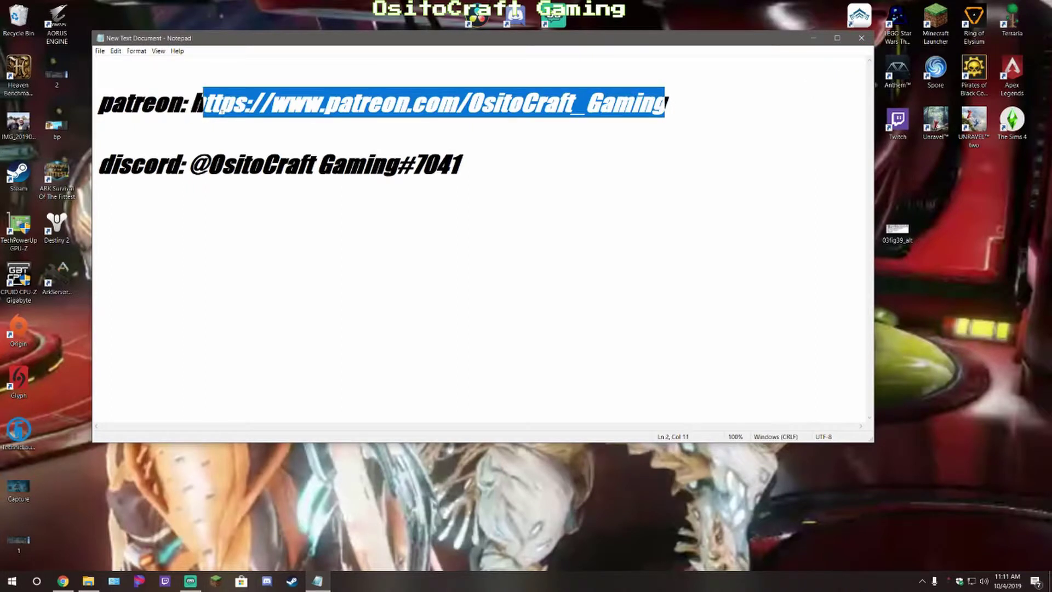
pyautogui.click(859, 44)
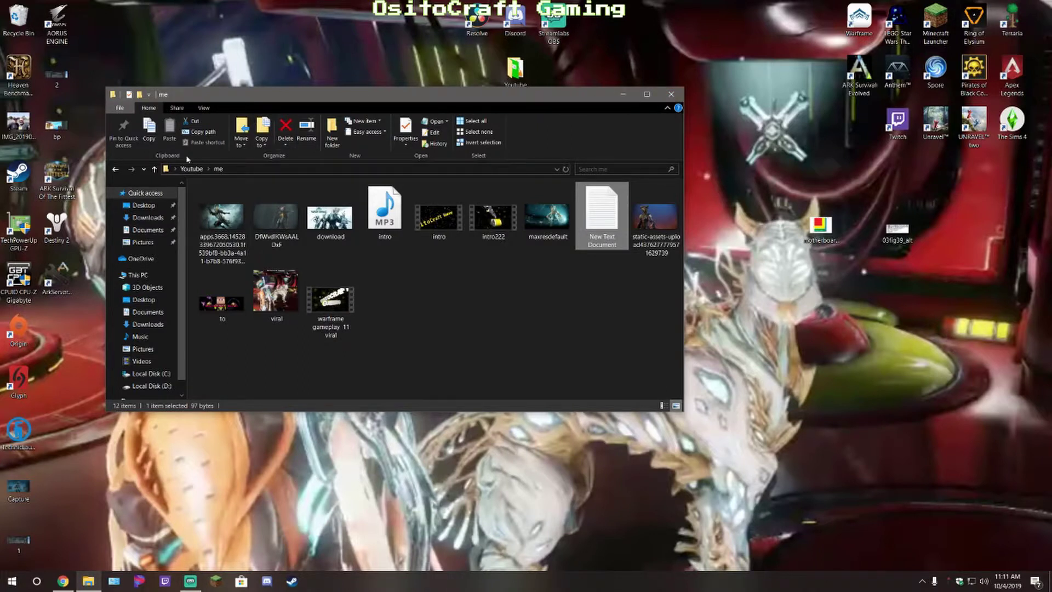
pyautogui.click(196, 169)
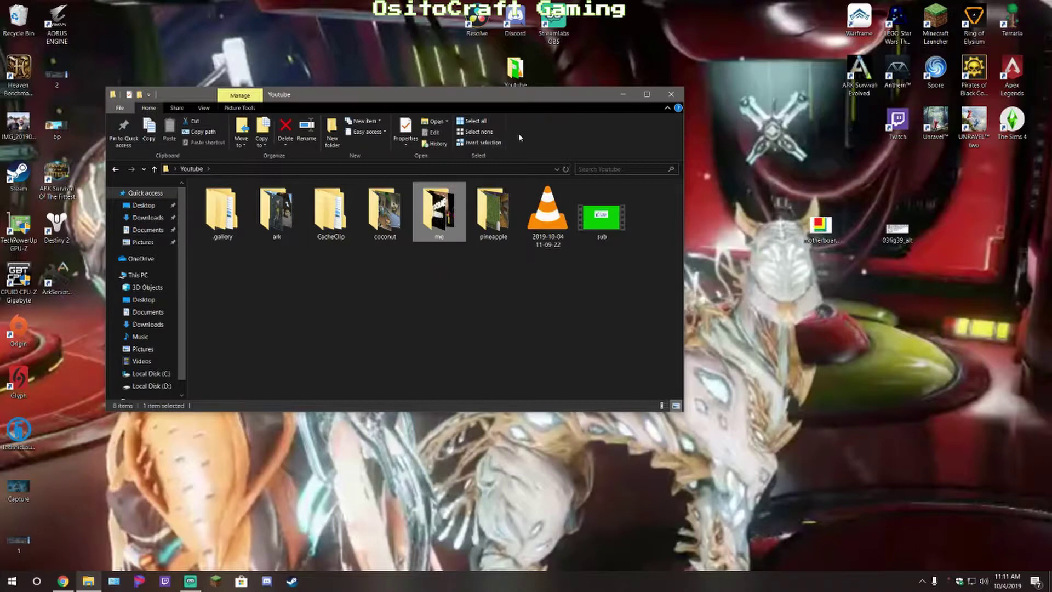
pyautogui.click(672, 96)
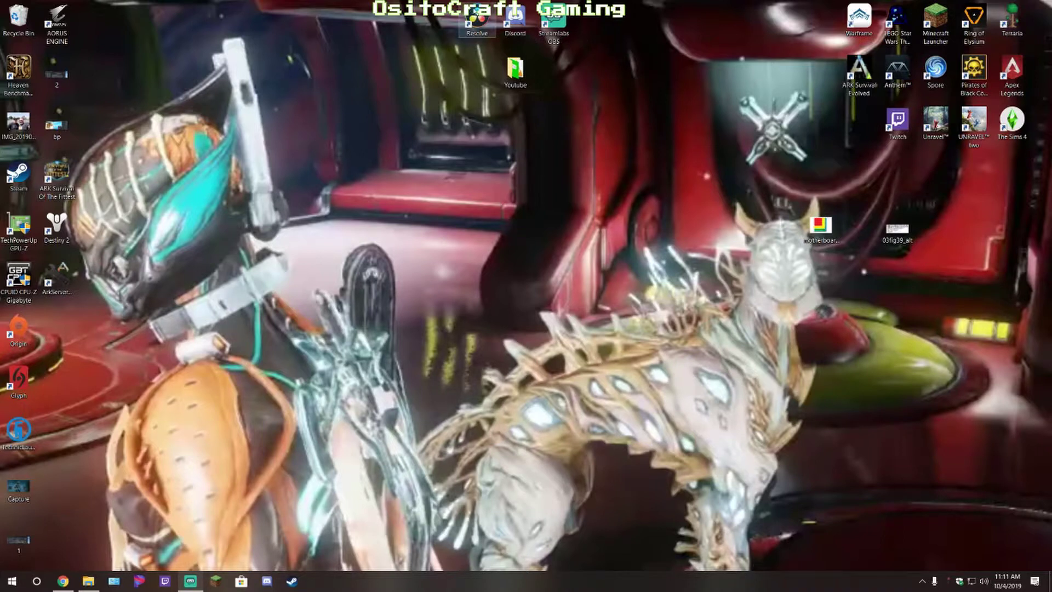
# Switch to DaVinci Resolve and open the SUB AND INTRO project
pyautogui.doubleClick(472, 12)
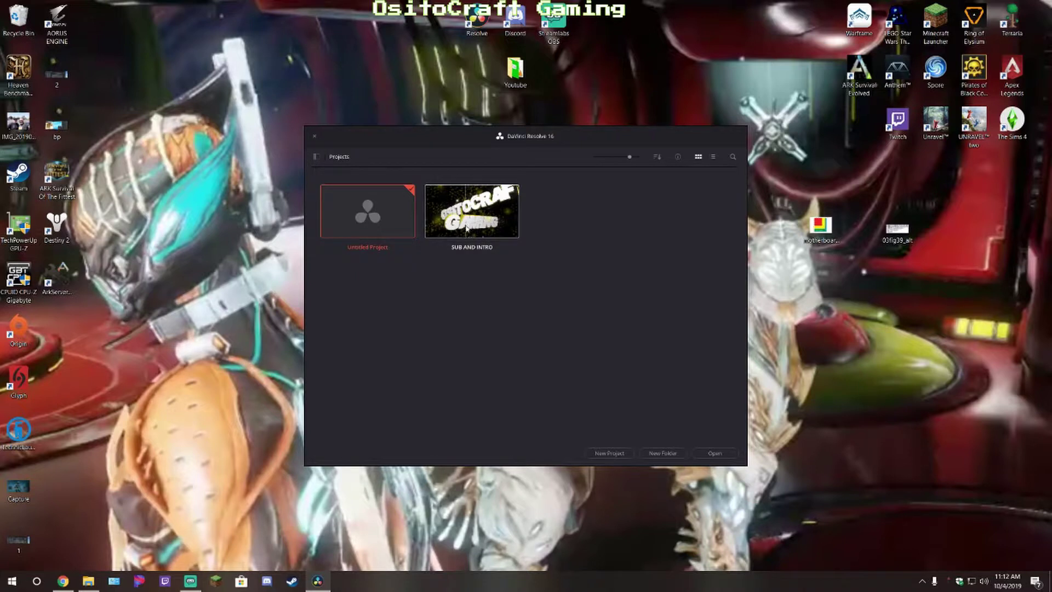
pyautogui.doubleClick(467, 228)
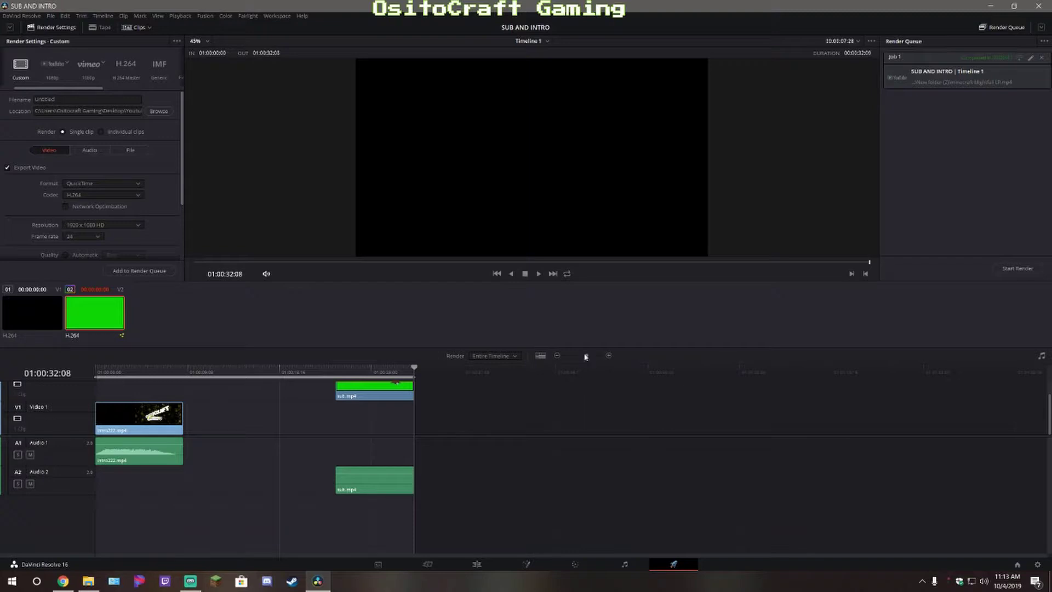
pyautogui.moveTo(587, 358); pyautogui.dragTo(590, 358)
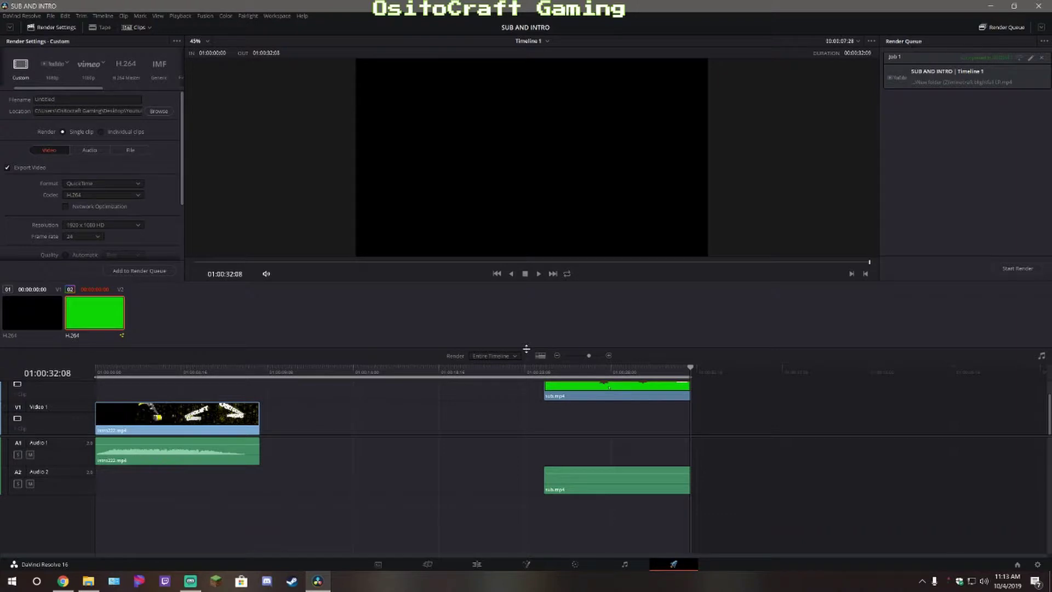
pyautogui.moveTo(526, 348); pyautogui.dragTo(536, 356)
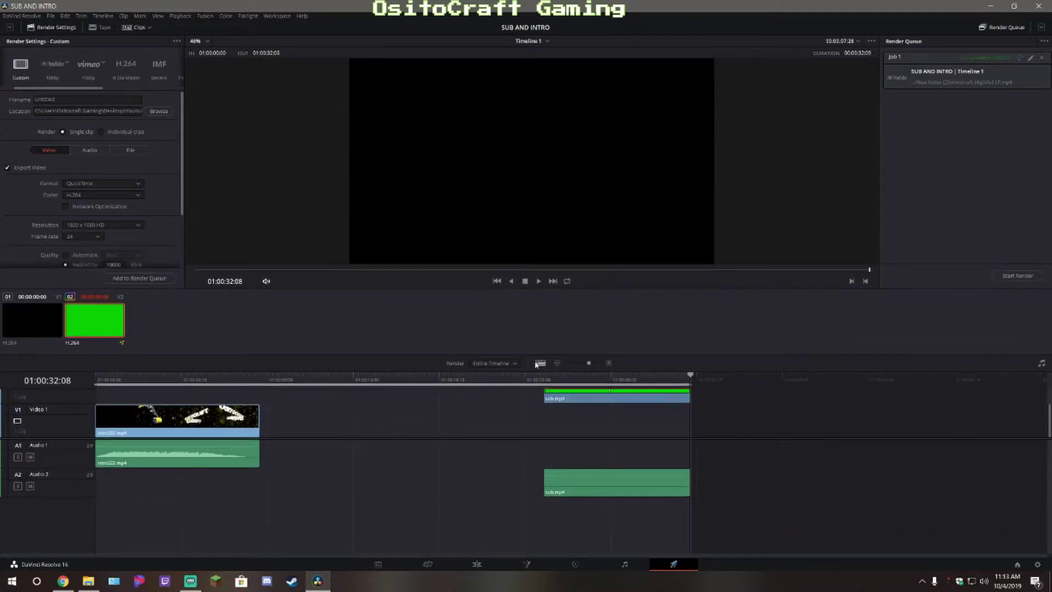
pyautogui.rightClick(202, 429)
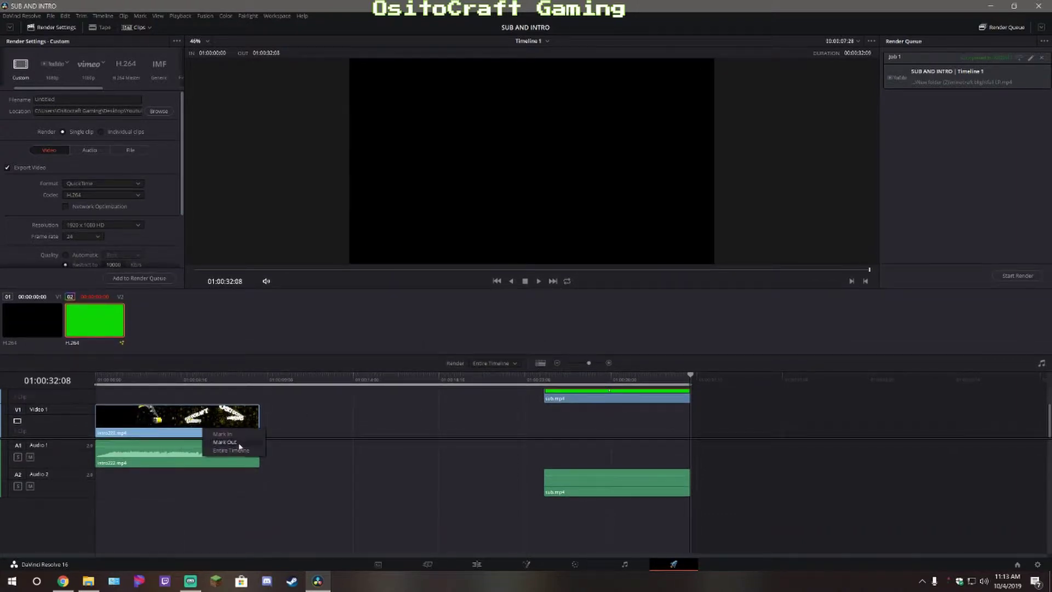
pyautogui.click(143, 427)
pyautogui.rightClick(141, 427)
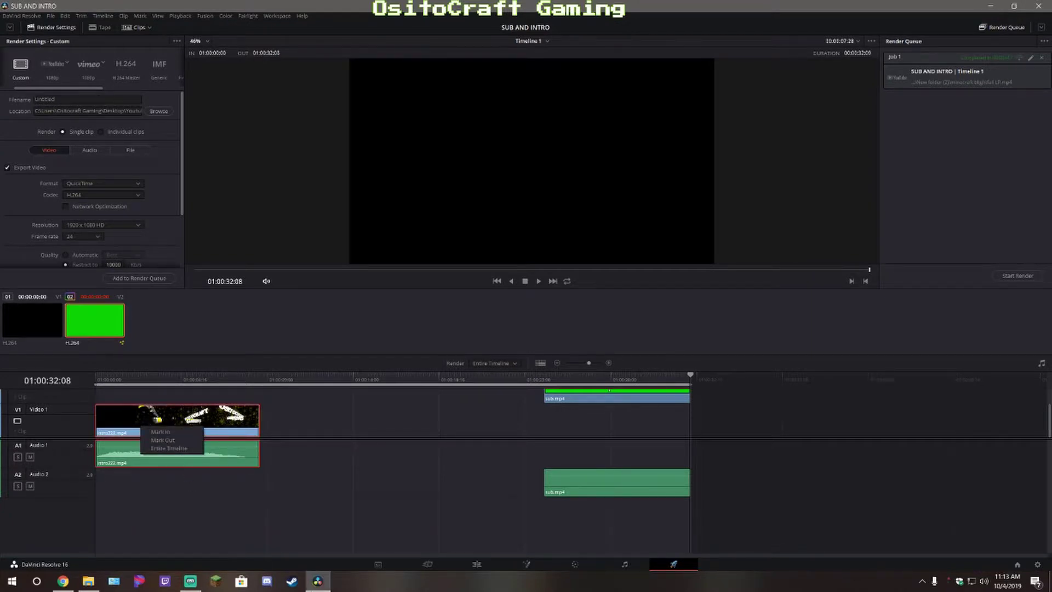
# Delete the intro222.mp4 clip from Timeline 1 on the Edit page
pyautogui.click(479, 564)
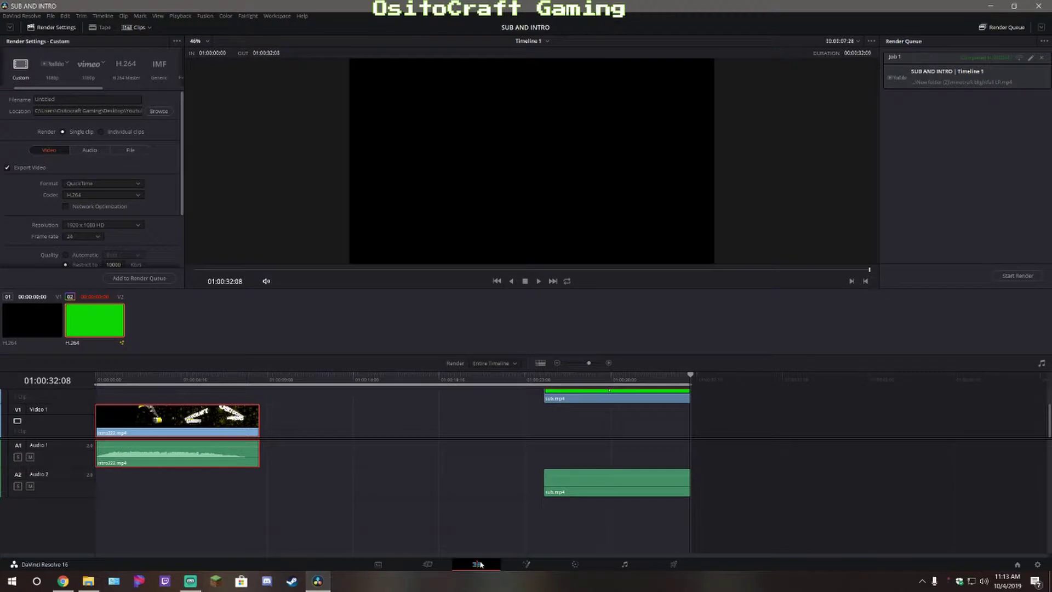
pyautogui.rightClick(152, 464)
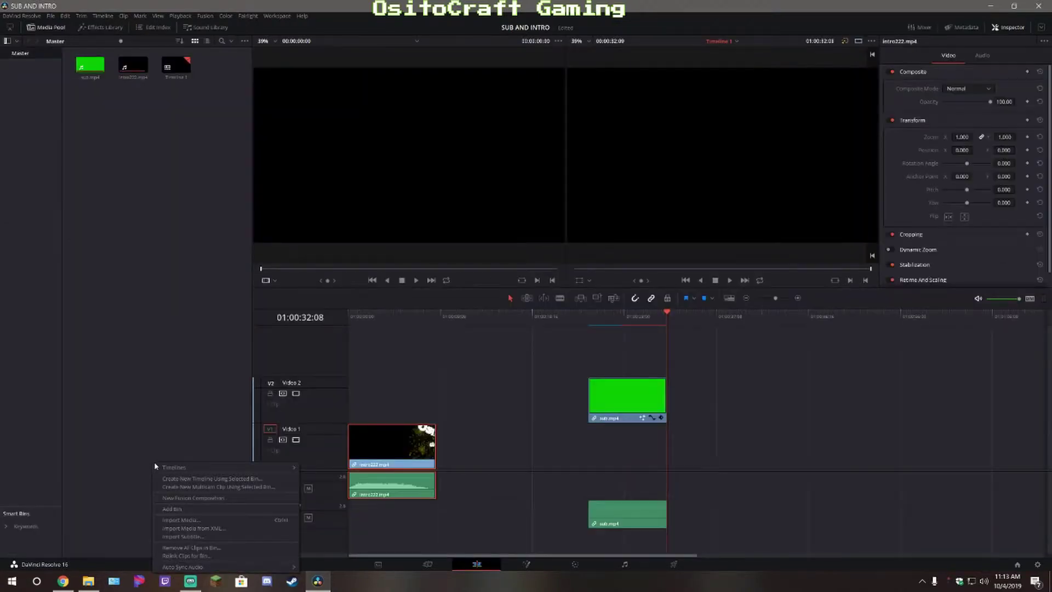
pyautogui.click(172, 365)
pyautogui.rightClick(396, 450)
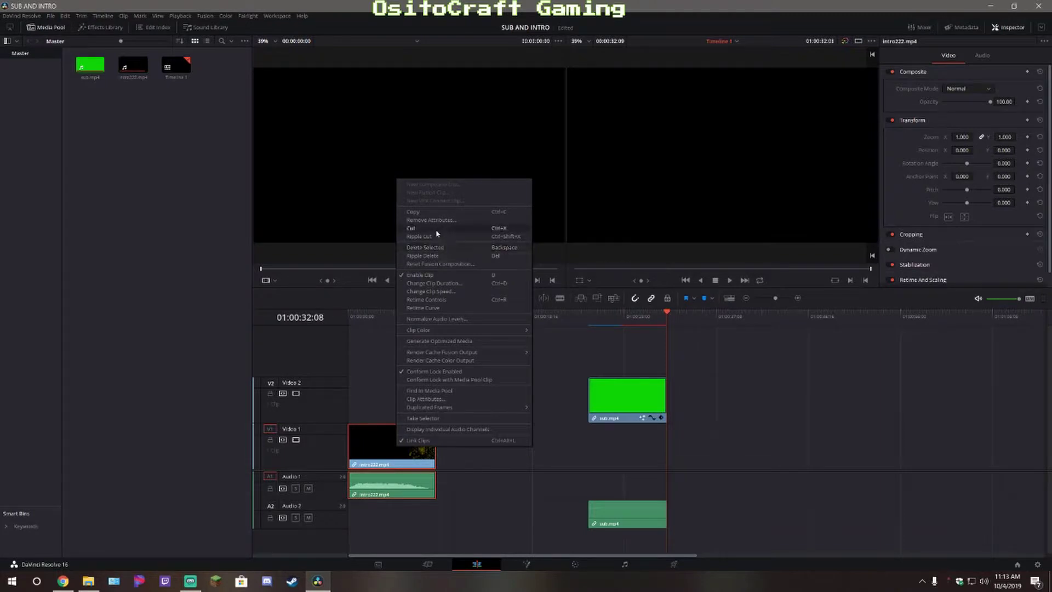
pyautogui.click(445, 248)
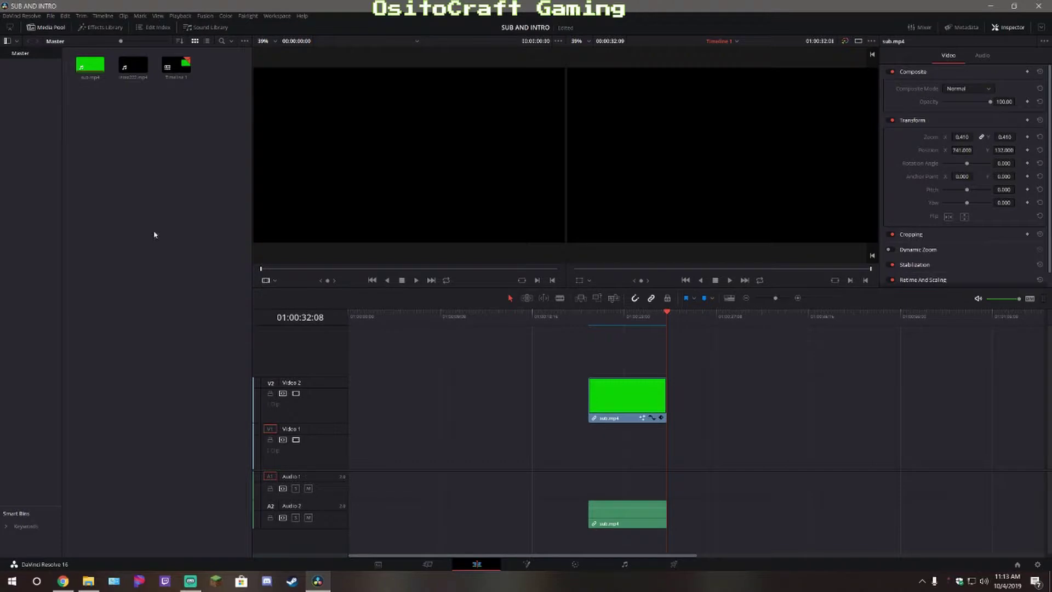
# Import the coconut video from the Youtube folder's coconut subfolder into the media pool
pyautogui.click(88, 581)
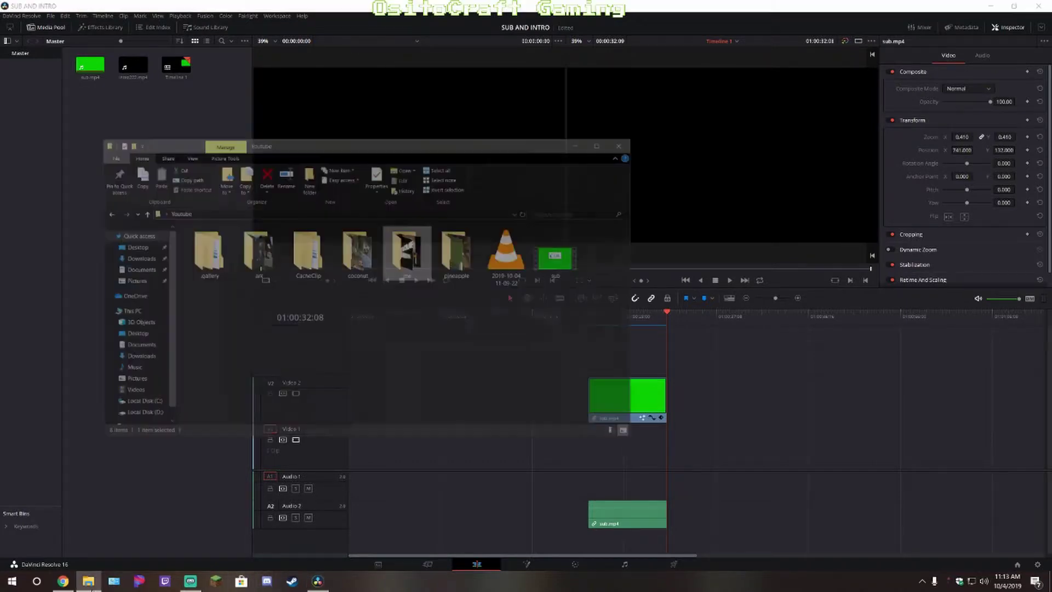
pyautogui.click(382, 197)
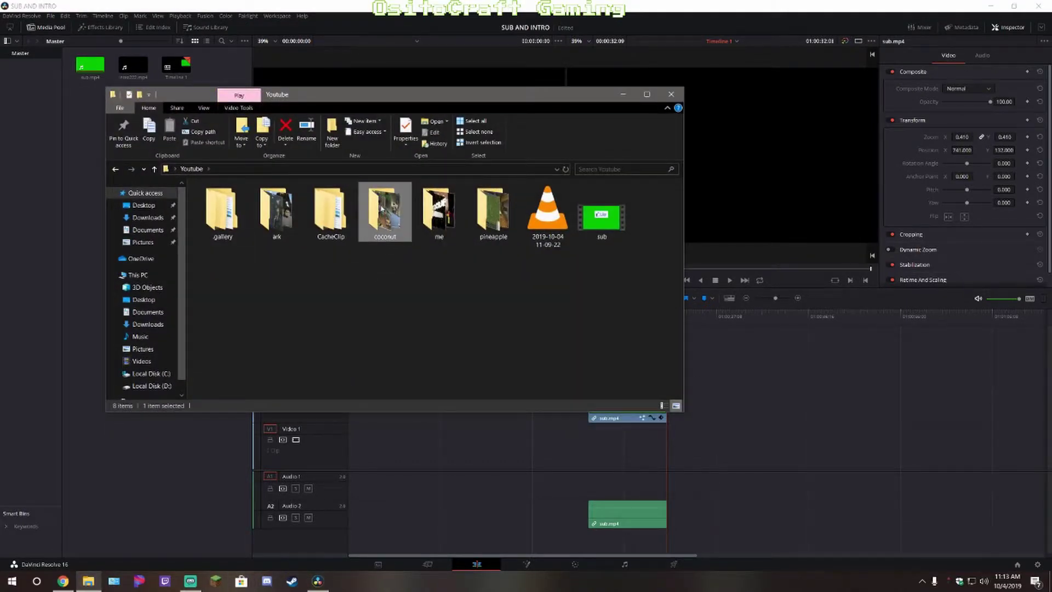
pyautogui.doubleClick(382, 208)
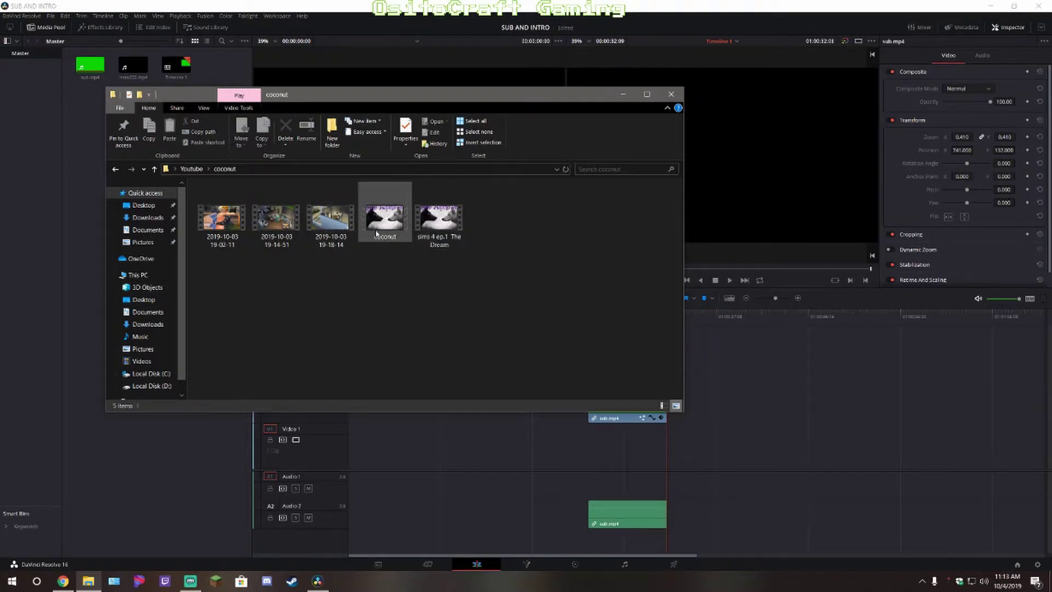
pyautogui.moveTo(391, 267); pyautogui.dragTo(221, 223)
pyautogui.rightClick(221, 223)
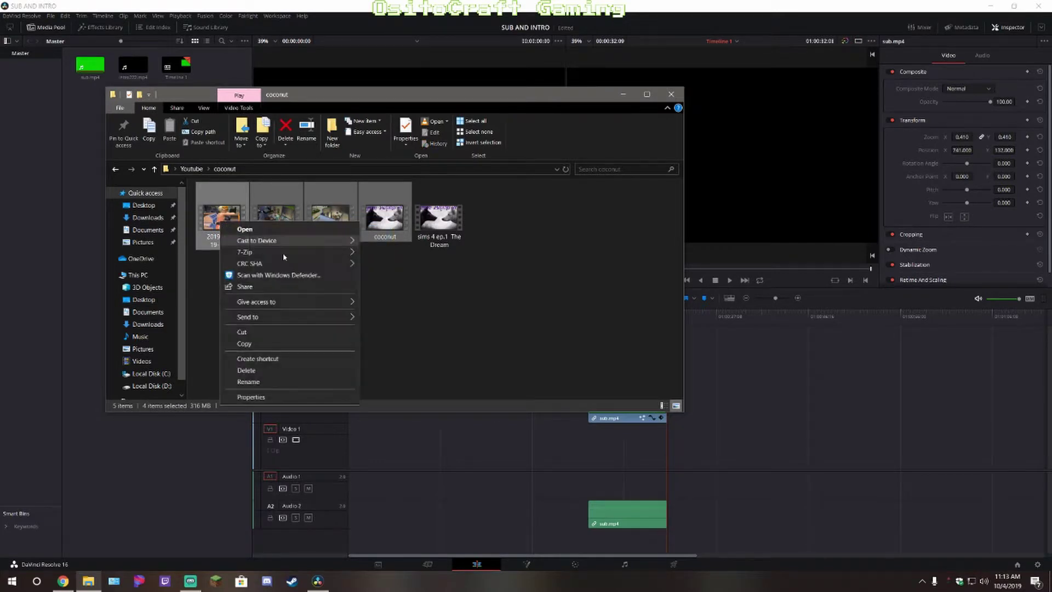
pyautogui.click(203, 300)
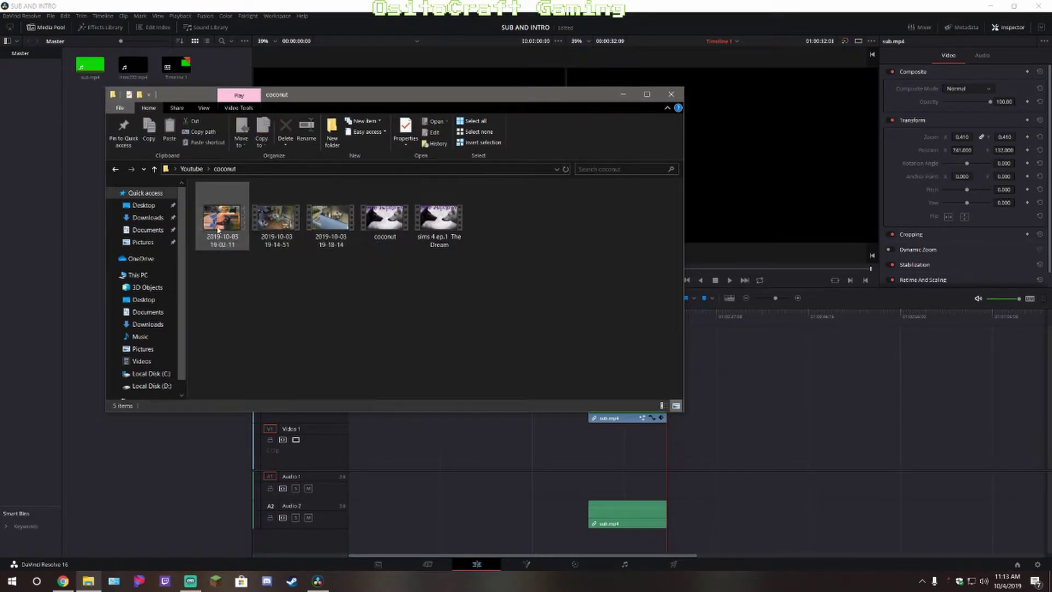
pyautogui.moveTo(386, 232); pyautogui.dragTo(163, 454)
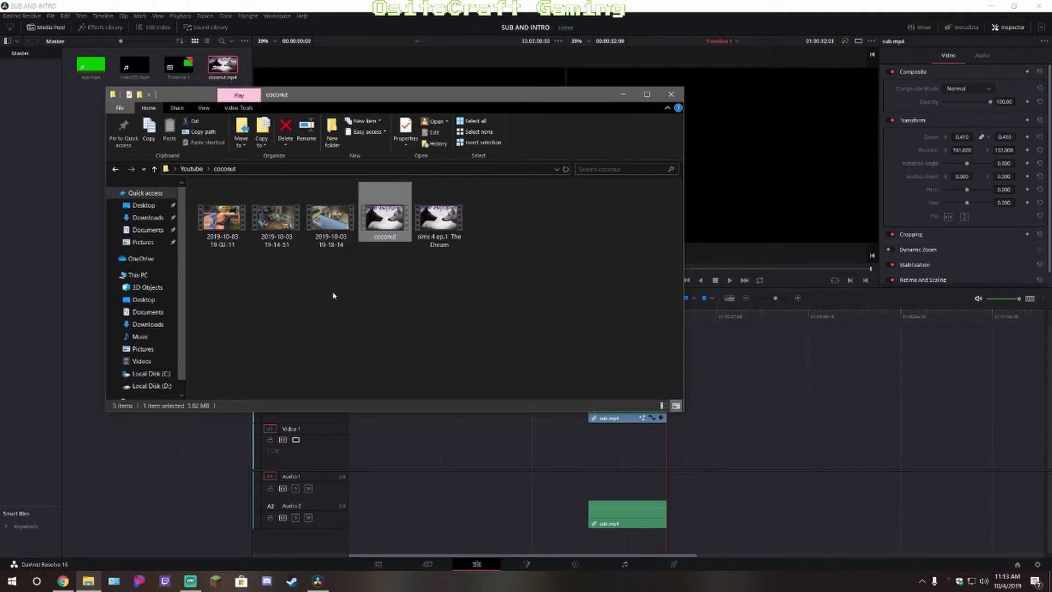
# Import the three recordings dated 2019-10-03 into the media pool and put the folder window away
pyautogui.moveTo(333, 296); pyautogui.dragTo(180, 492)
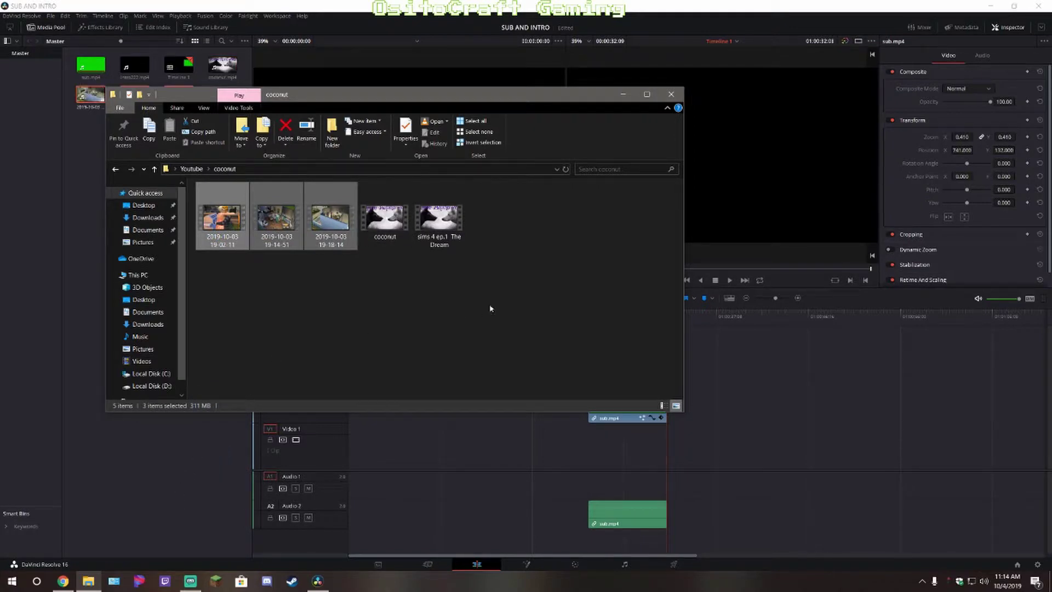
pyautogui.moveTo(318, 103); pyautogui.dragTo(382, 177)
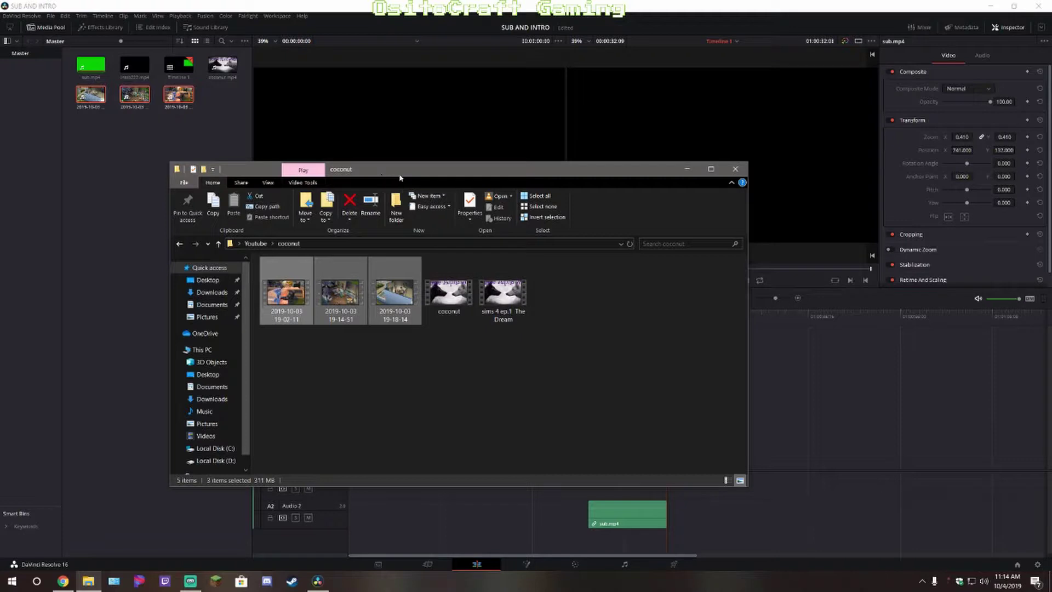
pyautogui.click(676, 173)
pyautogui.click(116, 184)
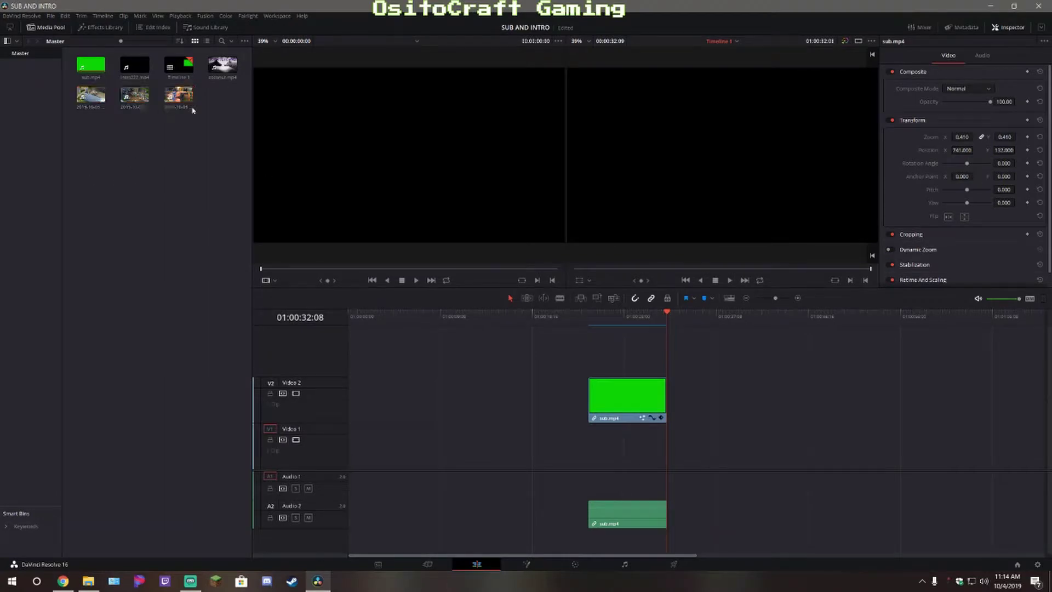
pyautogui.moveTo(223, 65); pyautogui.dragTo(348, 439)
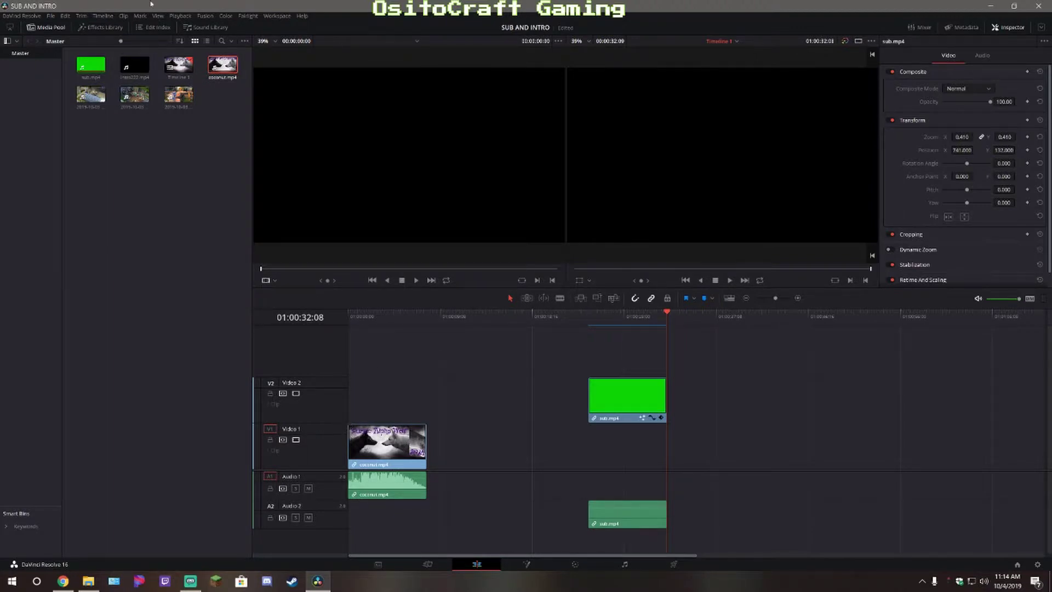
pyautogui.moveTo(178, 96); pyautogui.dragTo(430, 458)
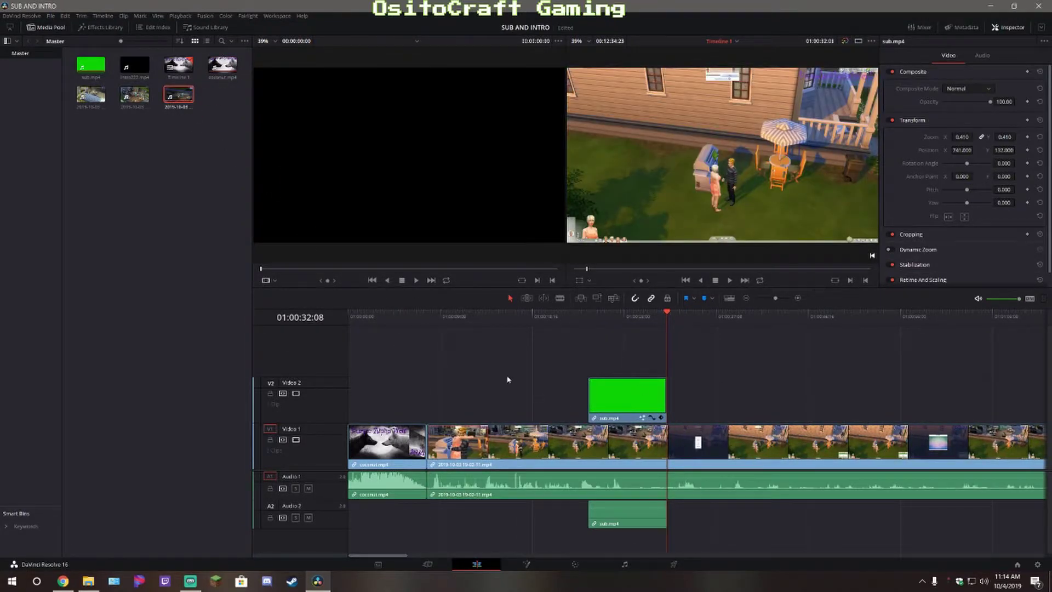
# Play the recording from its start to 01:00:13:07 and move the sub.mp4 clip on Video 2 to begin at that point
pyautogui.click(427, 318)
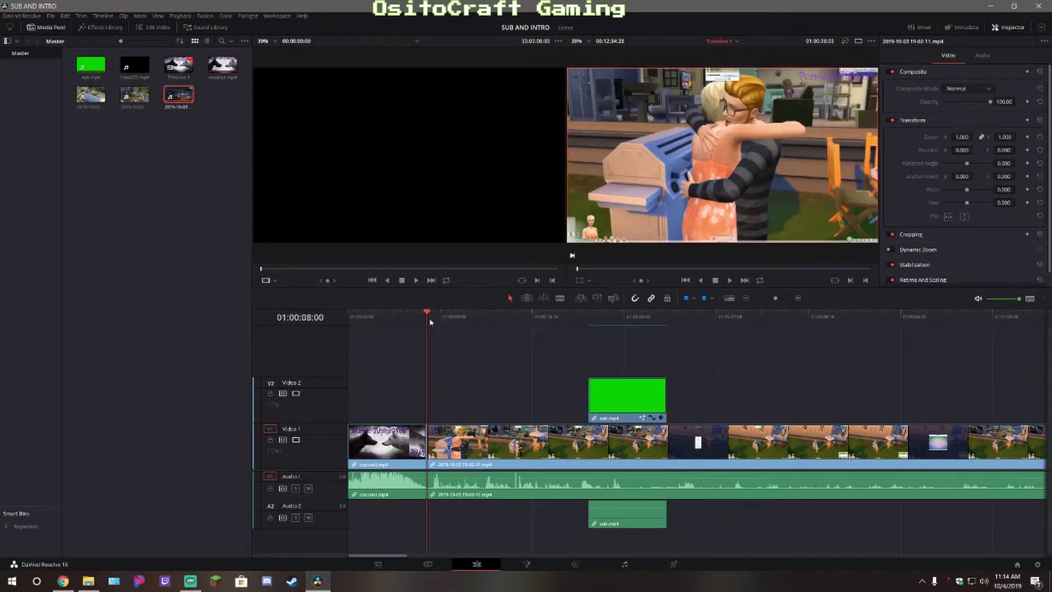
pyautogui.click(731, 280)
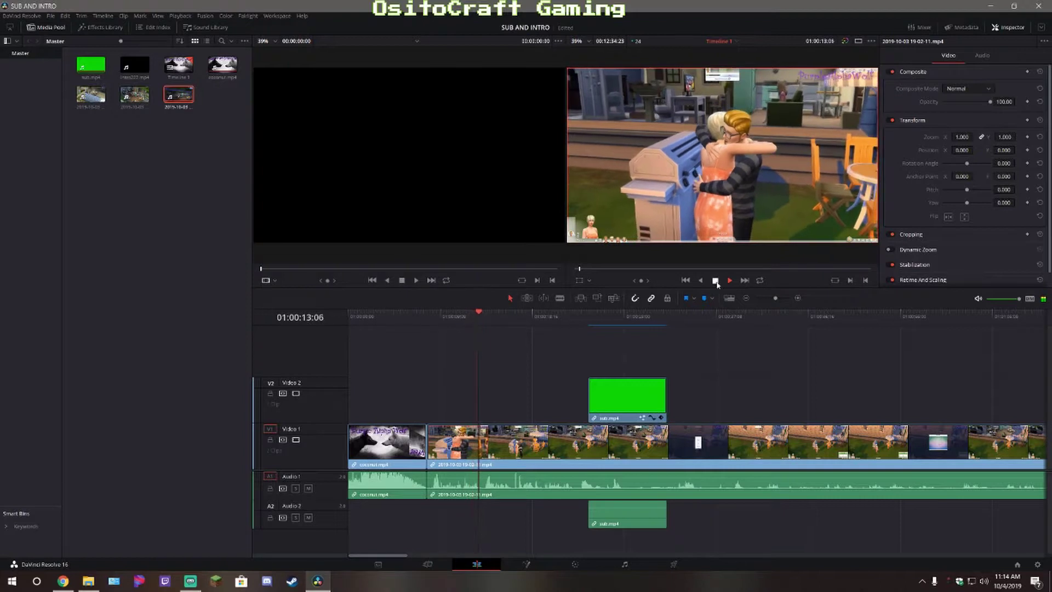
pyautogui.click(716, 282)
pyautogui.moveTo(642, 388); pyautogui.dragTo(534, 389)
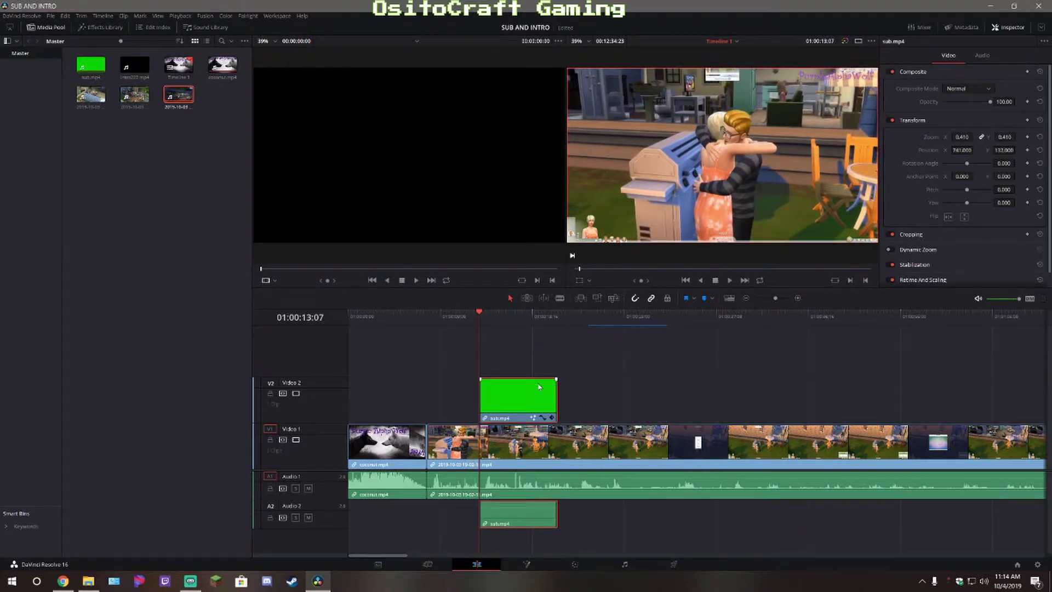
# Play the timeline from 01:00:09:03 to check how the sub.mp4 overlay appears over the gameplay recording
pyautogui.click(439, 318)
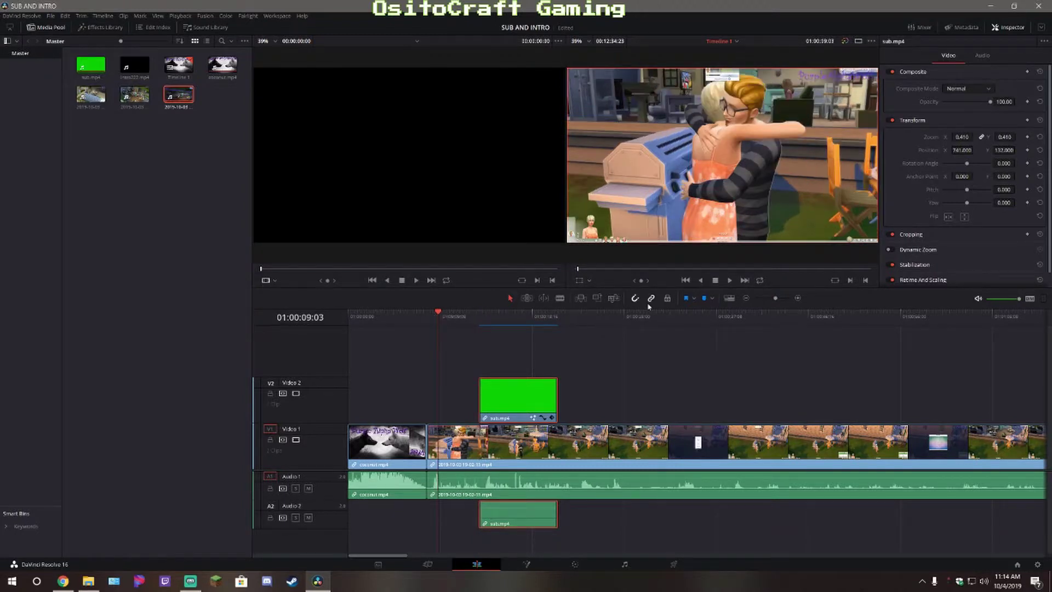
pyautogui.click(730, 280)
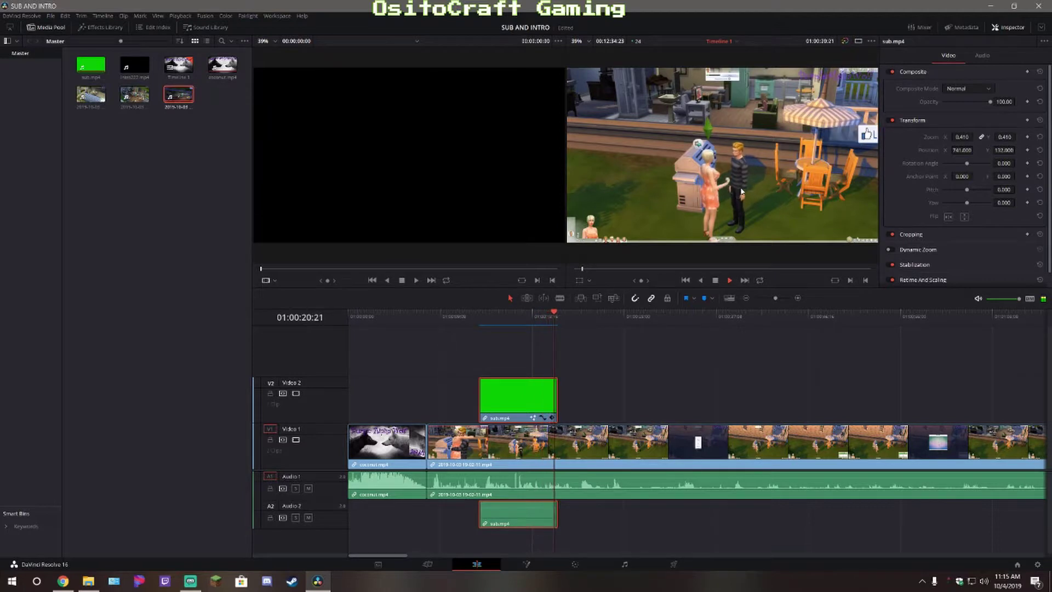
pyautogui.click(715, 281)
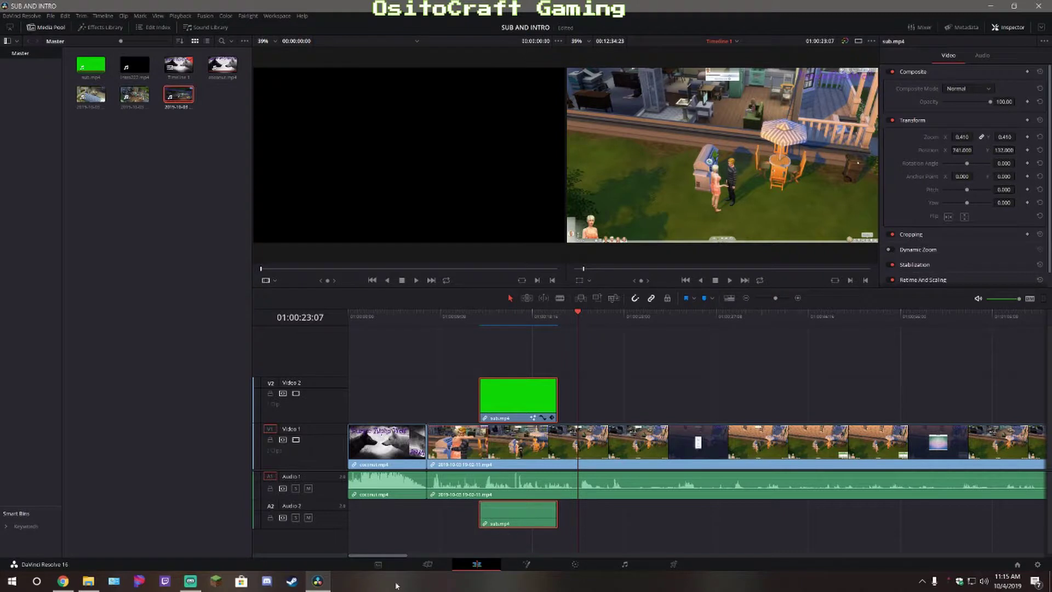
pyautogui.moveTo(365, 560); pyautogui.dragTo(1009, 555)
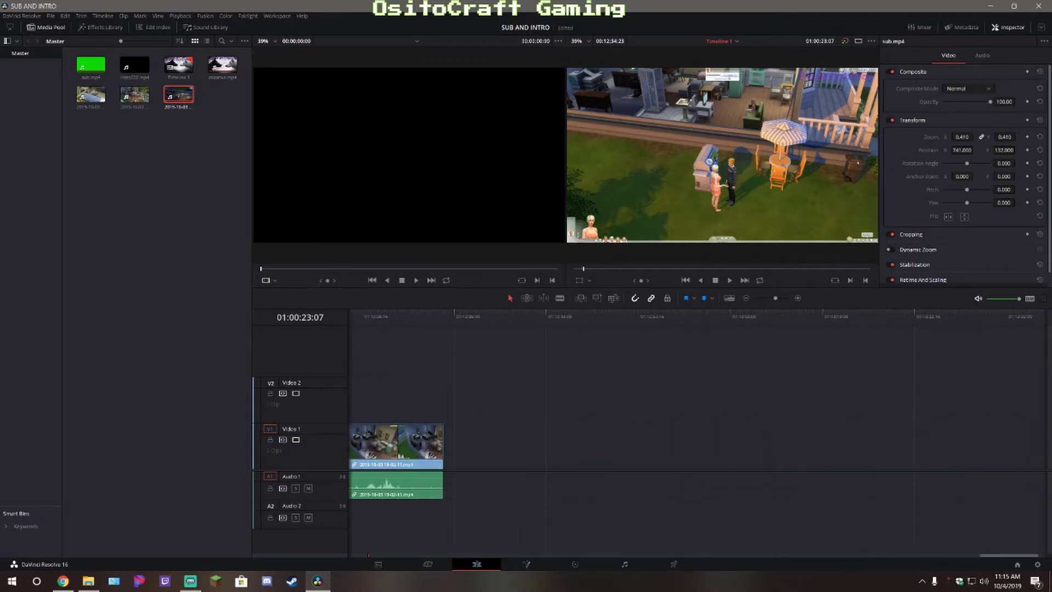
pyautogui.click(163, 129)
pyautogui.moveTo(132, 100); pyautogui.dragTo(448, 489)
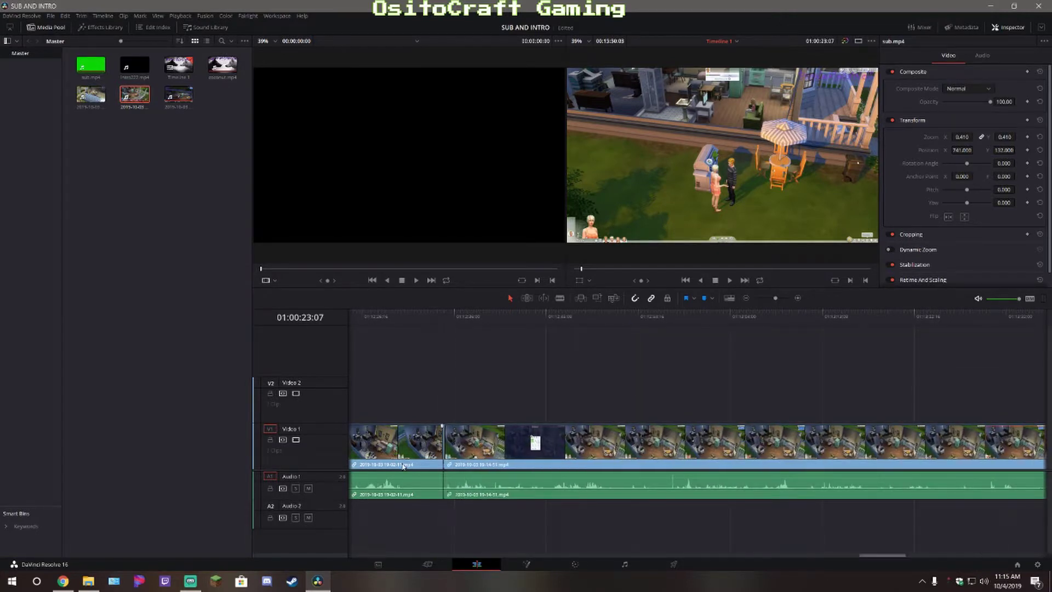
# Play the timeline from 01:12:34:03 to check the join between the 19-02-11 and 19-14-51 recordings
pyautogui.click(436, 318)
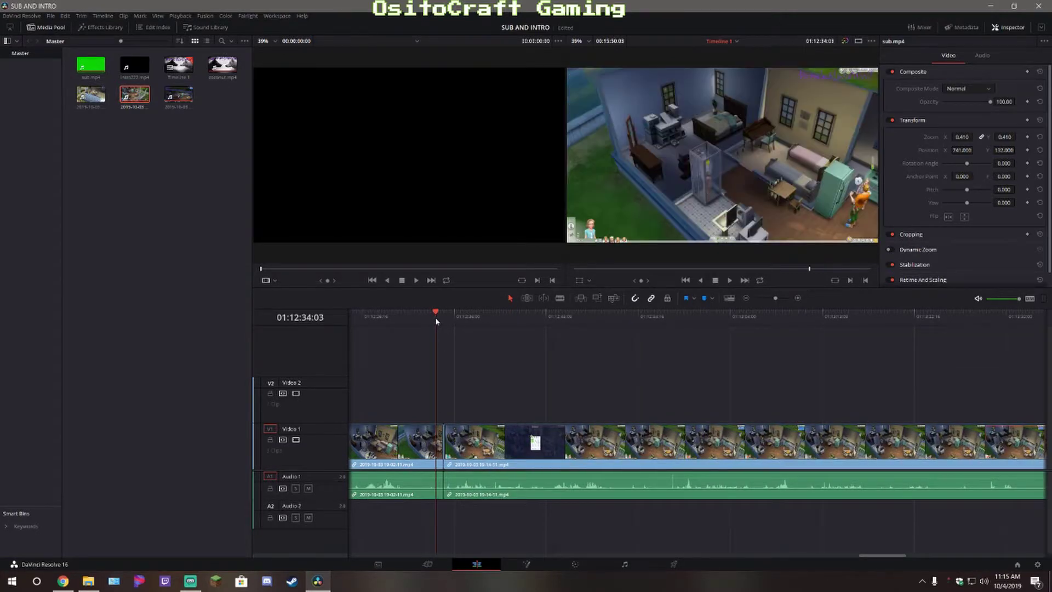
pyautogui.click(730, 280)
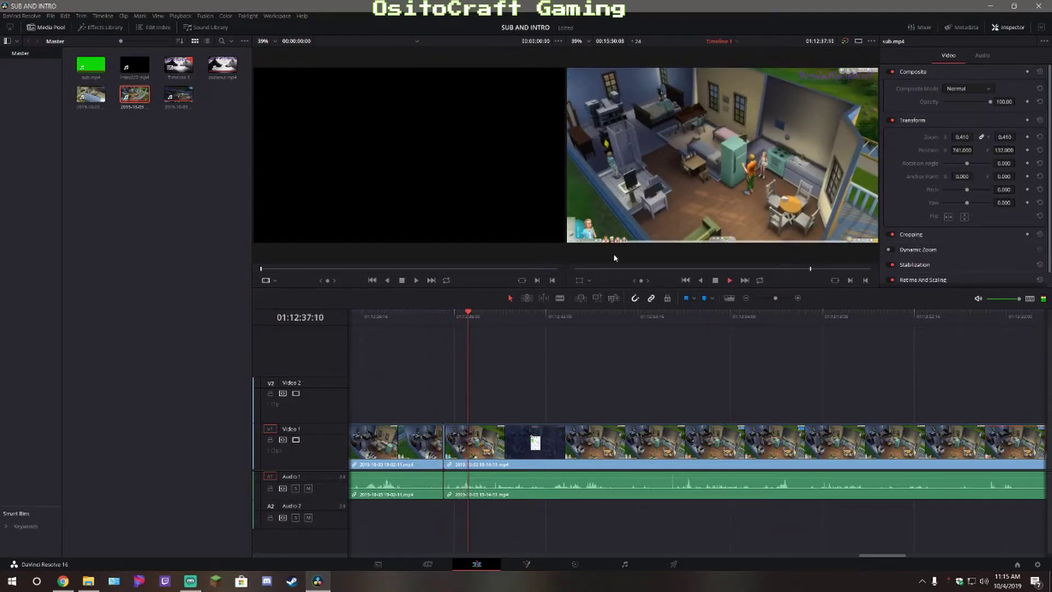
pyautogui.click(404, 319)
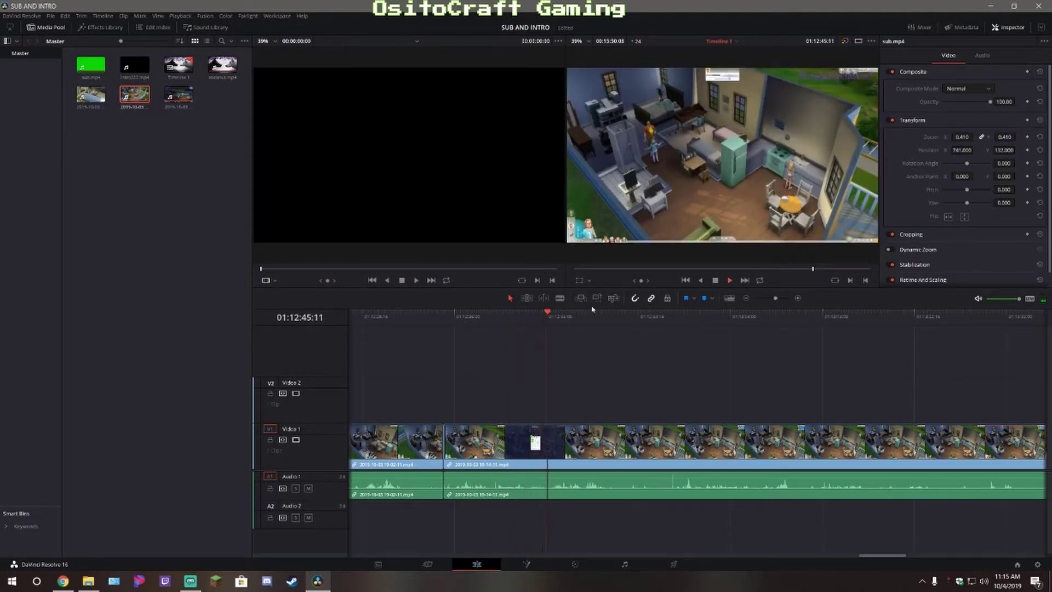
pyautogui.click(715, 281)
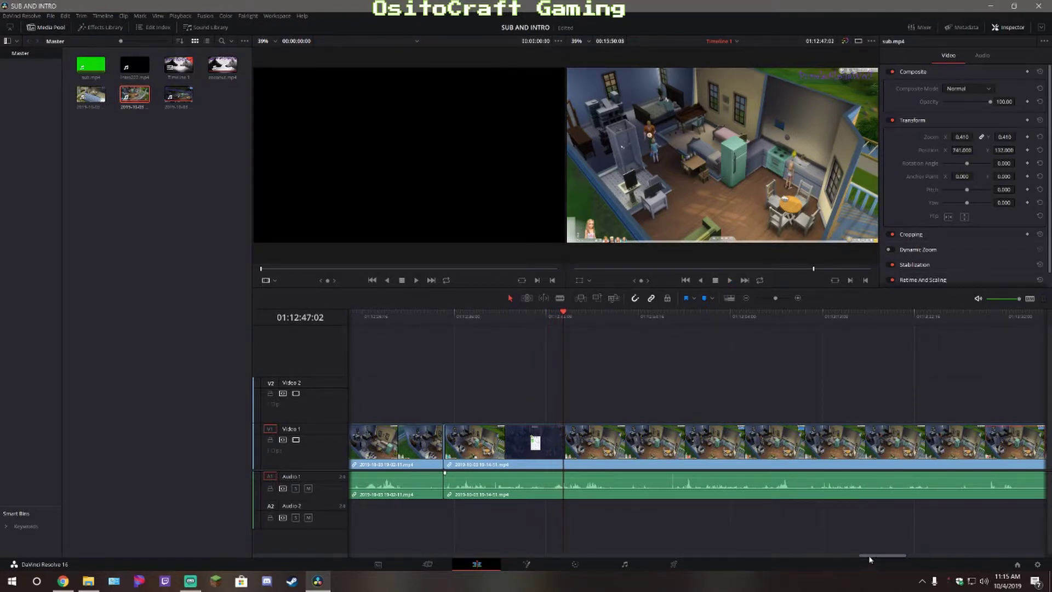
pyautogui.moveTo(871, 559); pyautogui.dragTo(999, 564)
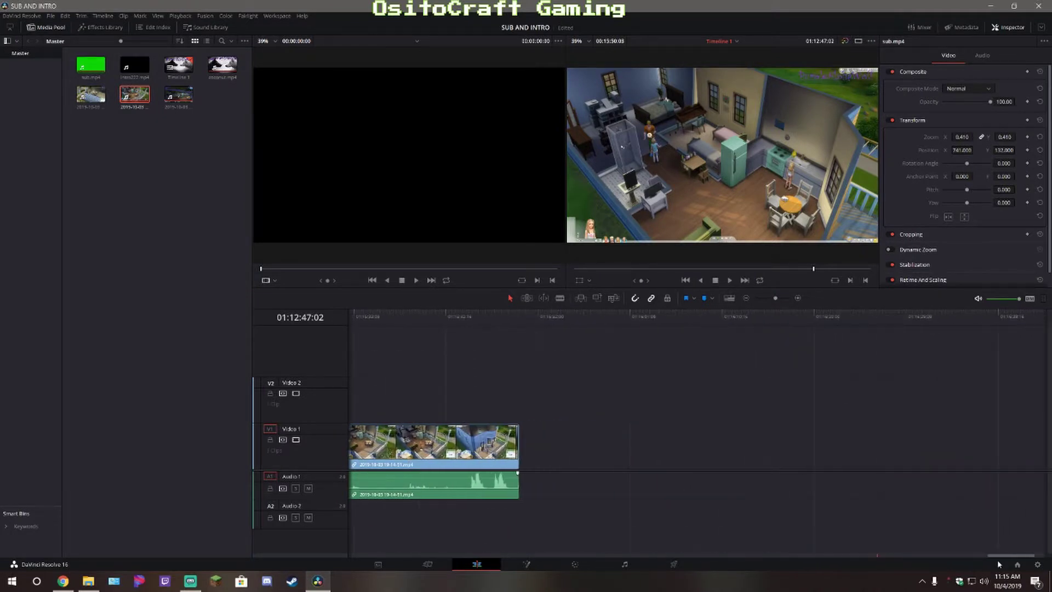
pyautogui.moveTo(96, 97); pyautogui.dragTo(529, 455)
pyautogui.moveTo(525, 457); pyautogui.dragTo(526, 455)
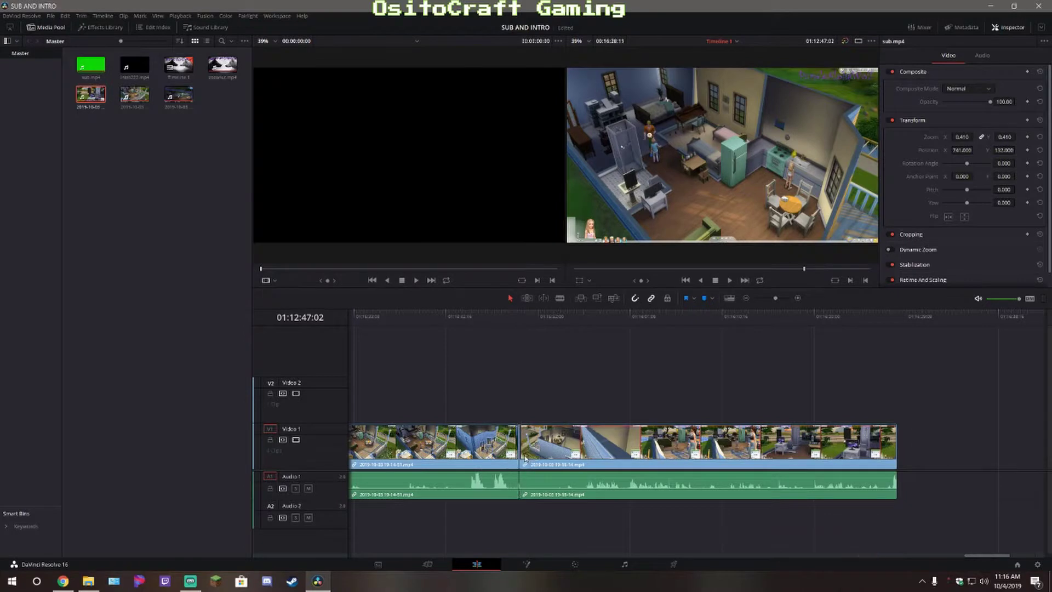
# Play the timeline from 01:15:48:18 across the join into the 19-18-14 recording, replaying its opening to find a cut point
pyautogui.click(506, 327)
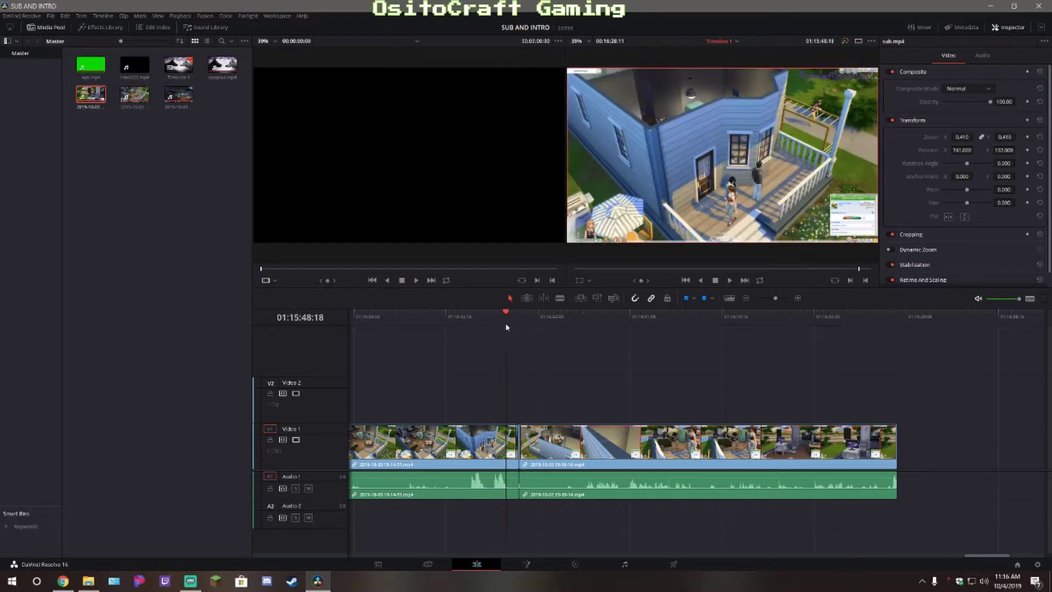
pyautogui.click(729, 280)
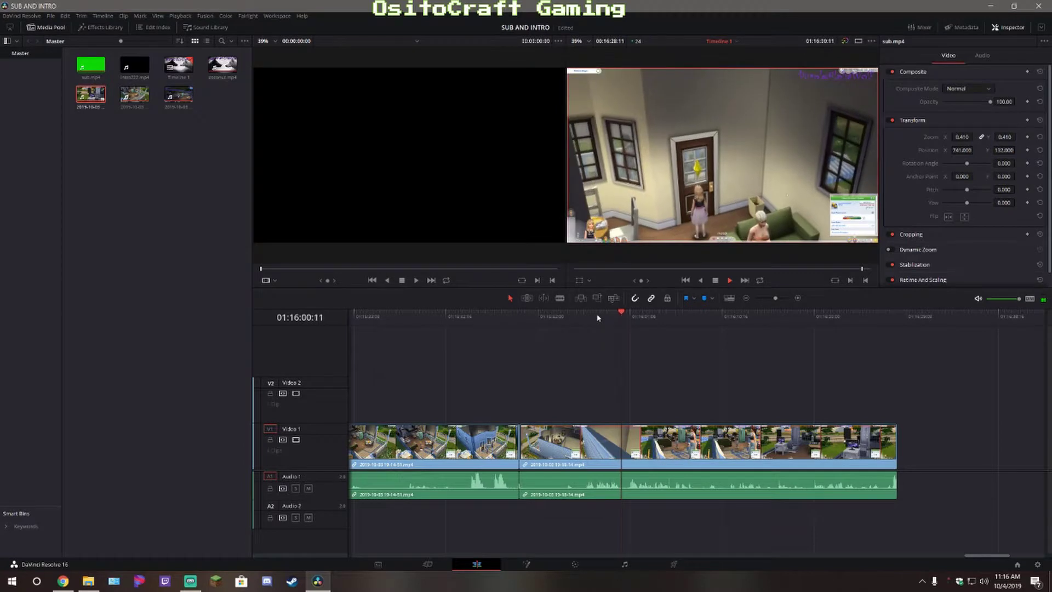
pyautogui.click(582, 317)
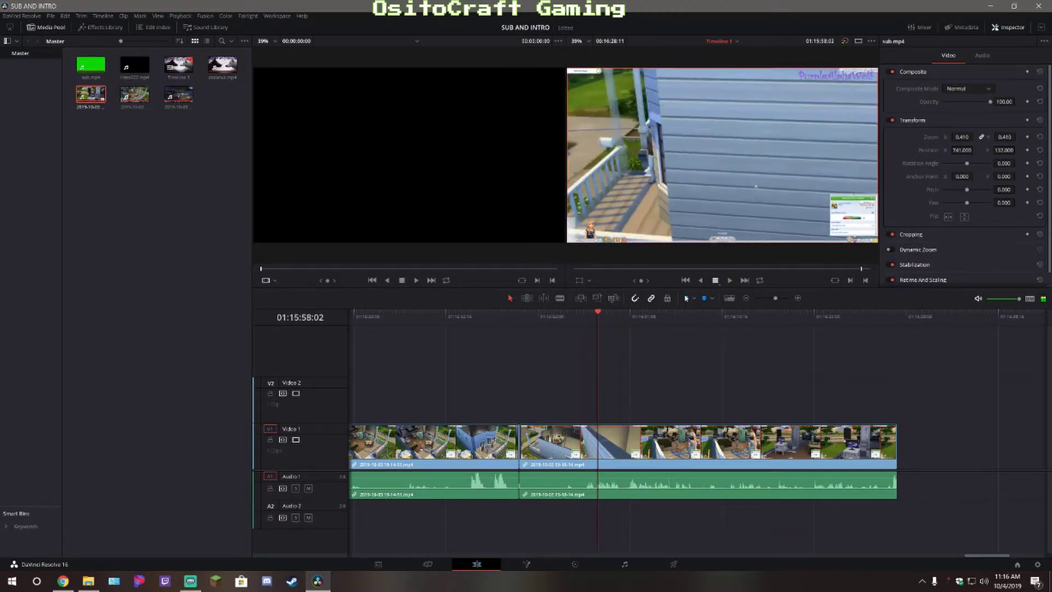
pyautogui.click(579, 317)
pyautogui.click(730, 280)
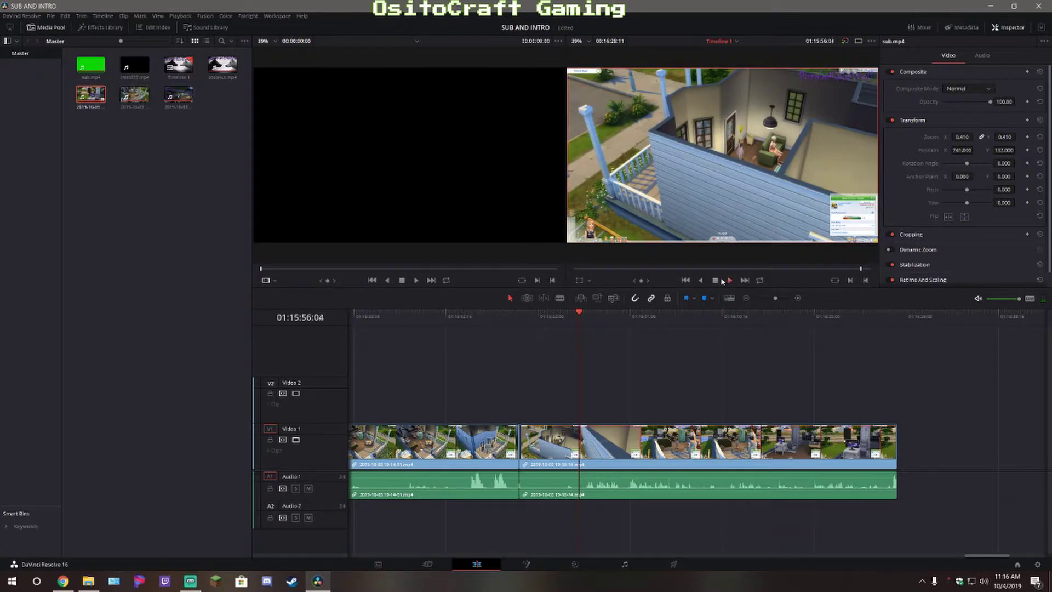
pyautogui.click(715, 280)
# Split the 19-18-14 recording at 01:15:56:14
pyautogui.click(585, 313)
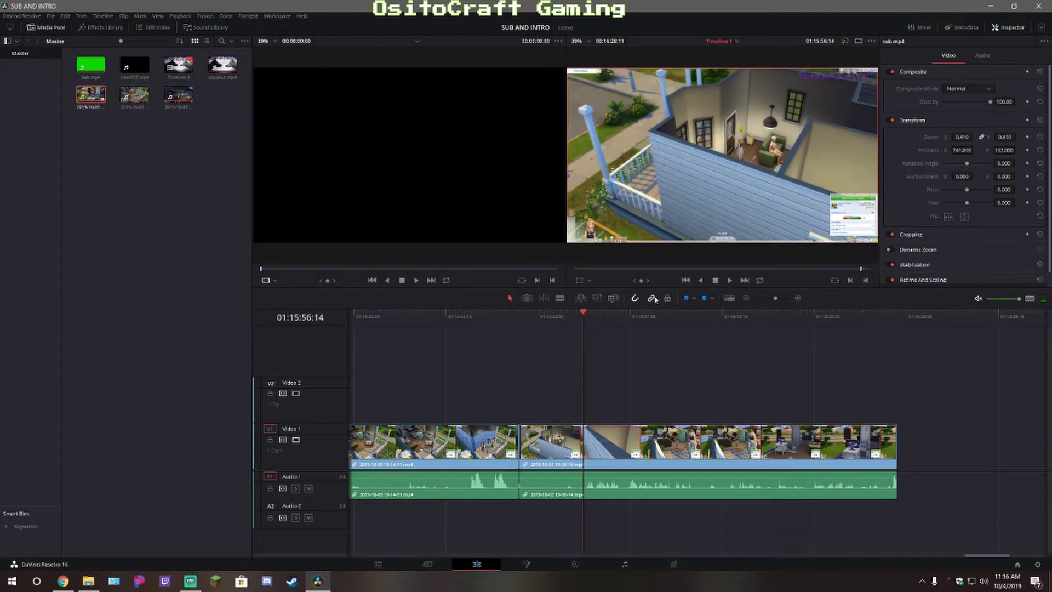
pyautogui.click(560, 298)
pyautogui.click(583, 458)
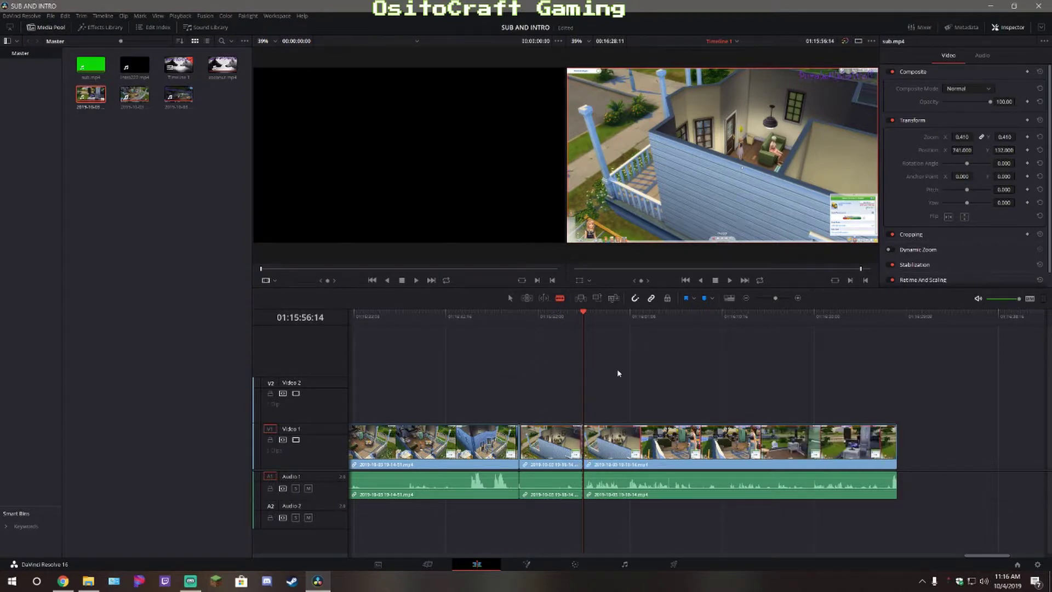
# Delete the part of the 19-18-14 recording before the cut and move the remainder directly after the 19-14-51 recording
pyautogui.click(535, 455)
pyautogui.click(511, 299)
pyautogui.rightClick(530, 456)
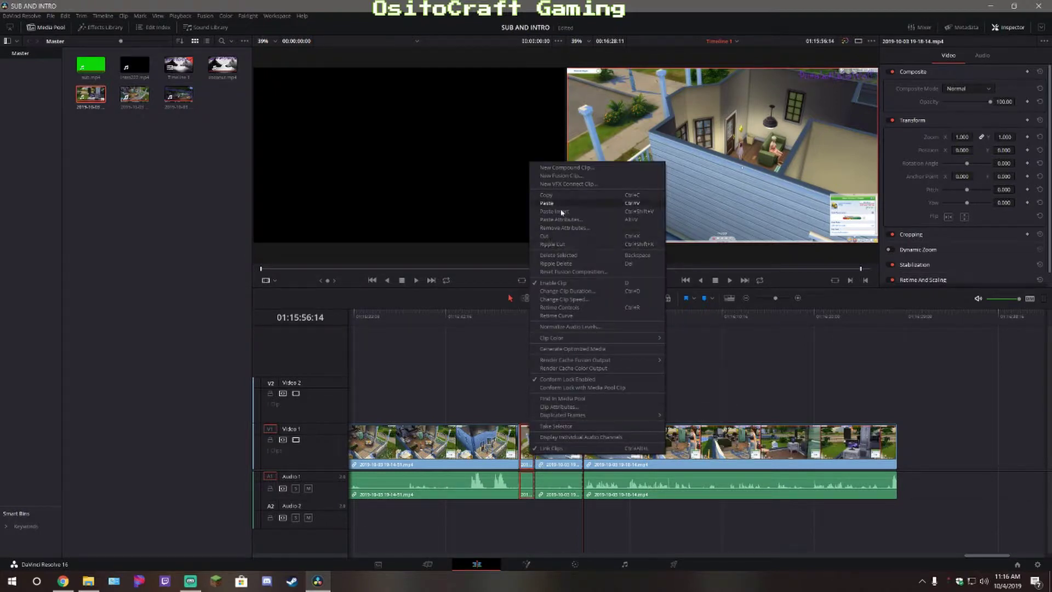
pyautogui.click(583, 256)
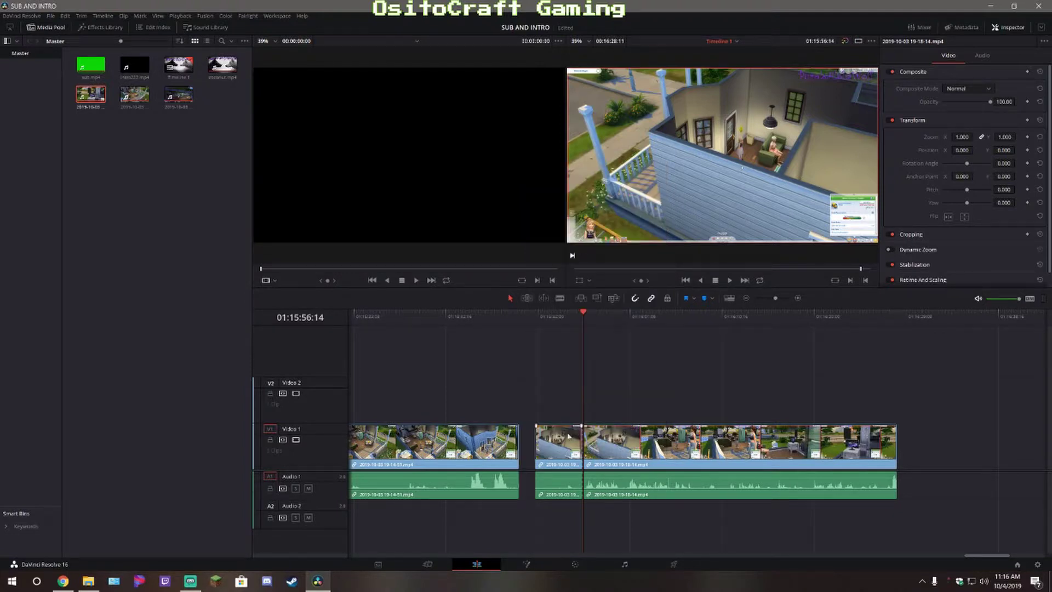
pyautogui.rightClick(569, 435)
pyautogui.click(598, 234)
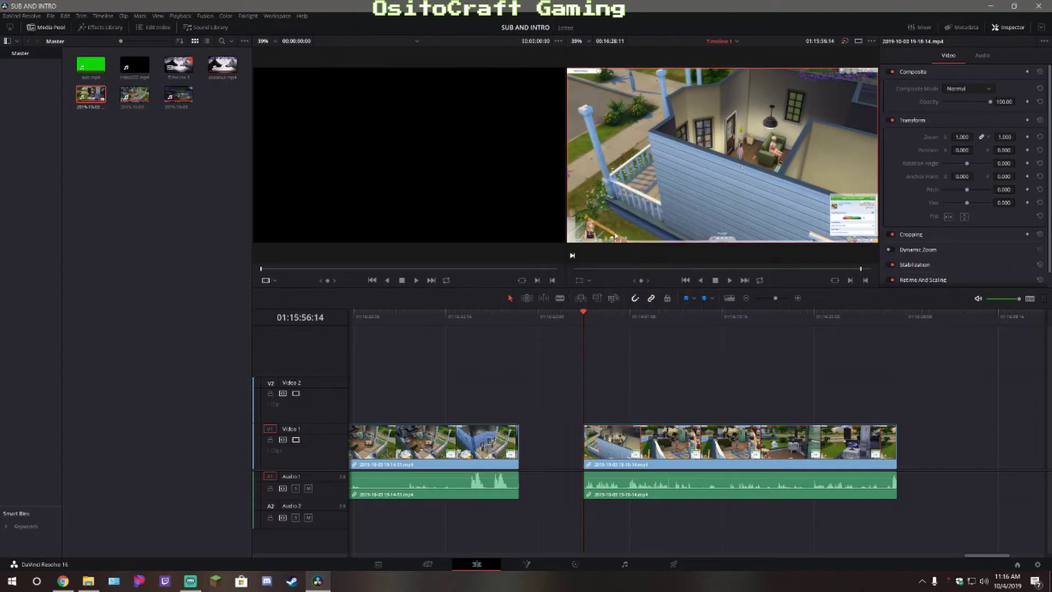
pyautogui.moveTo(585, 441); pyautogui.dragTo(521, 441)
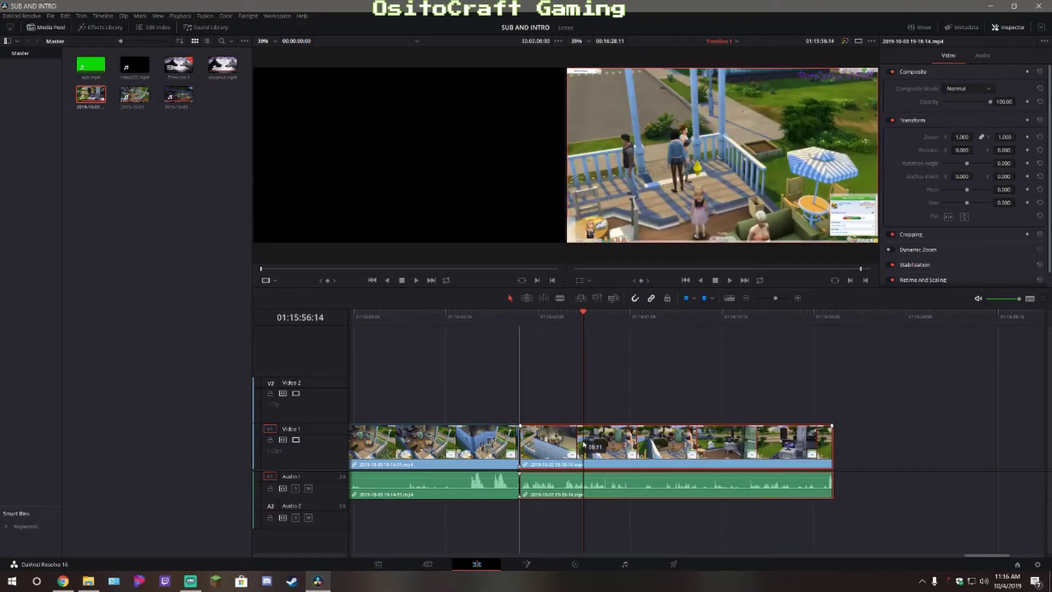
# Play the timeline from 01:15:47:22 across the shortened join, then replay the end of the 19-14-51 recording from 01:15:47:14
pyautogui.click(498, 322)
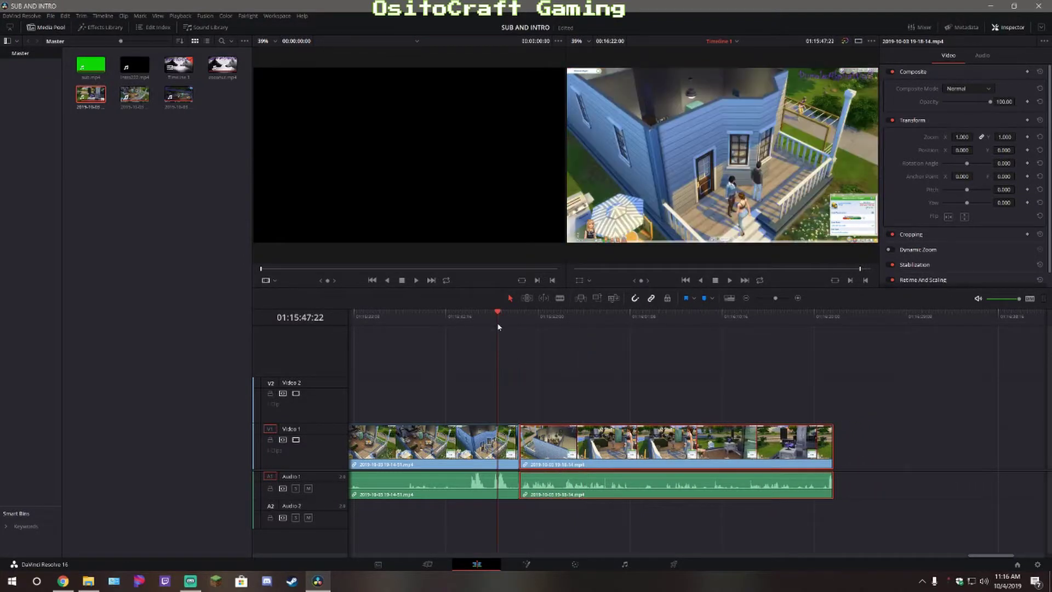
pyautogui.click(729, 281)
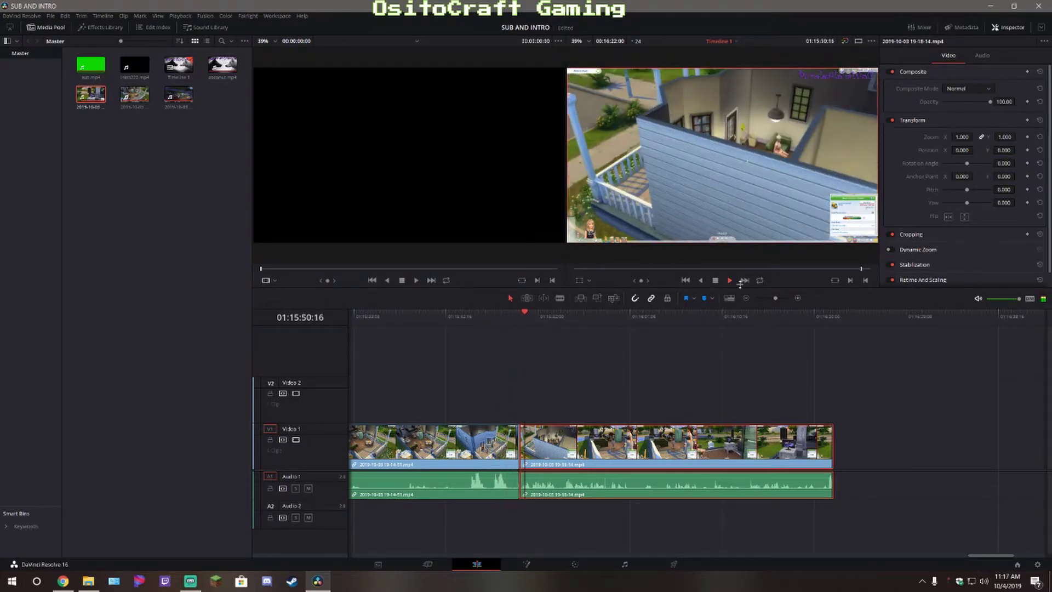
pyautogui.click(726, 281)
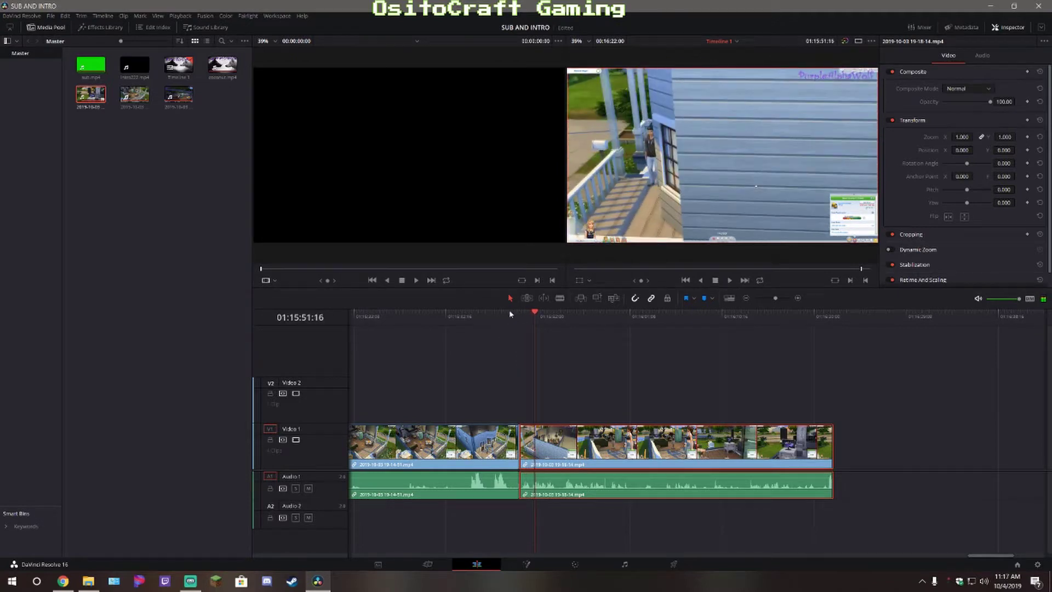
pyautogui.click(510, 315)
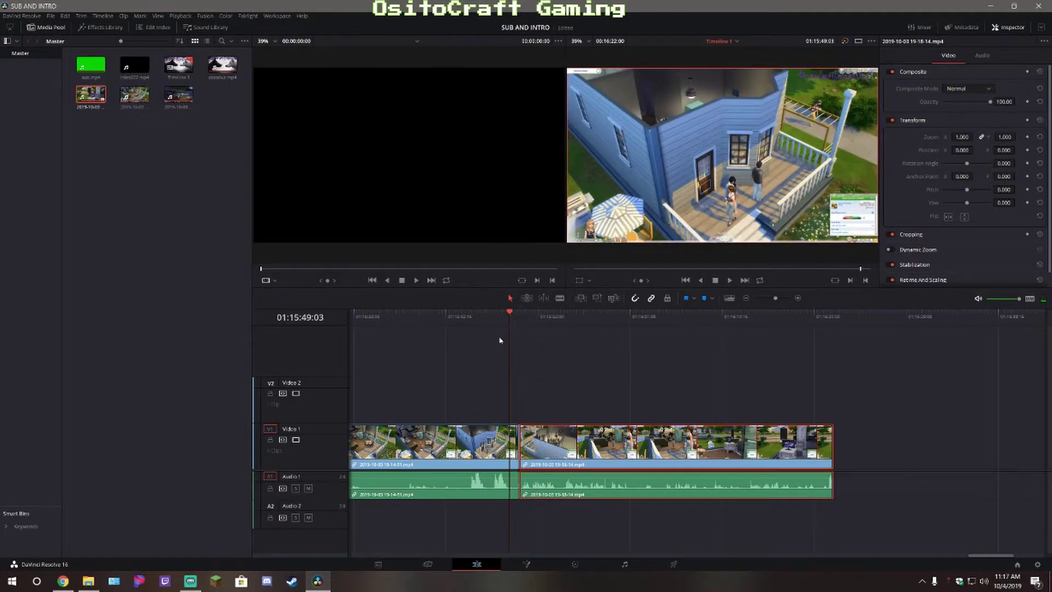
pyautogui.click(495, 315)
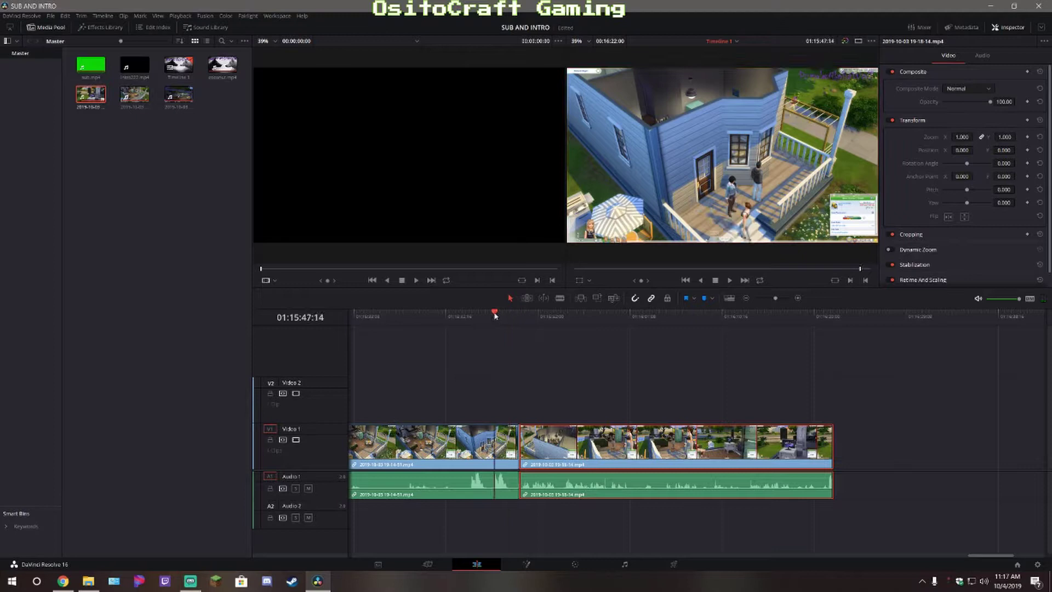
pyautogui.click(730, 281)
pyautogui.click(715, 280)
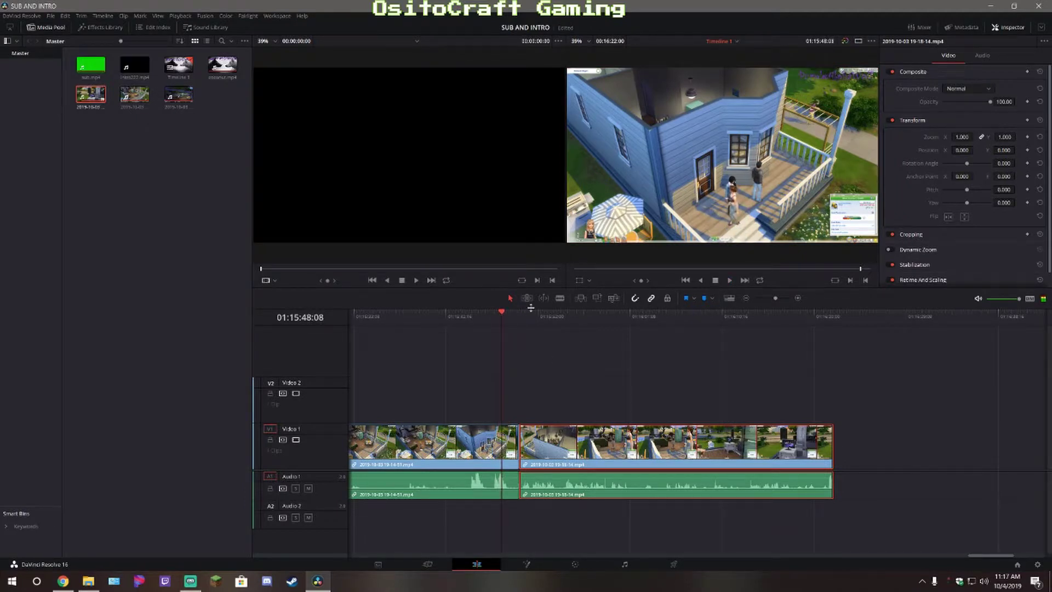
# Cut the end off the 19-14-51 recording at 01:15:47:09 and move the 19-18-14 recording up against it
pyautogui.click(493, 314)
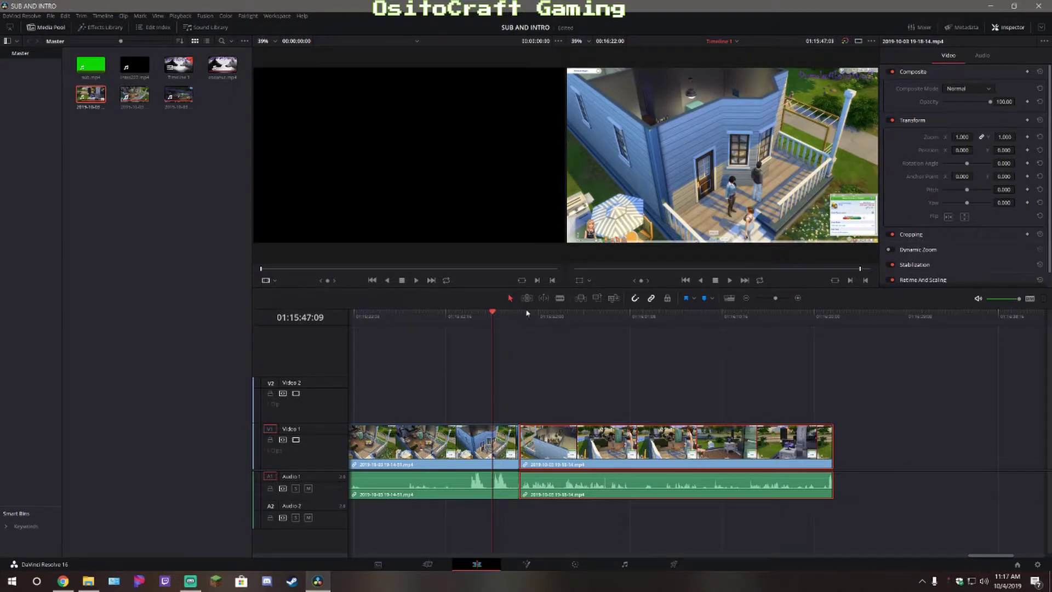
pyautogui.click(558, 299)
pyautogui.click(494, 448)
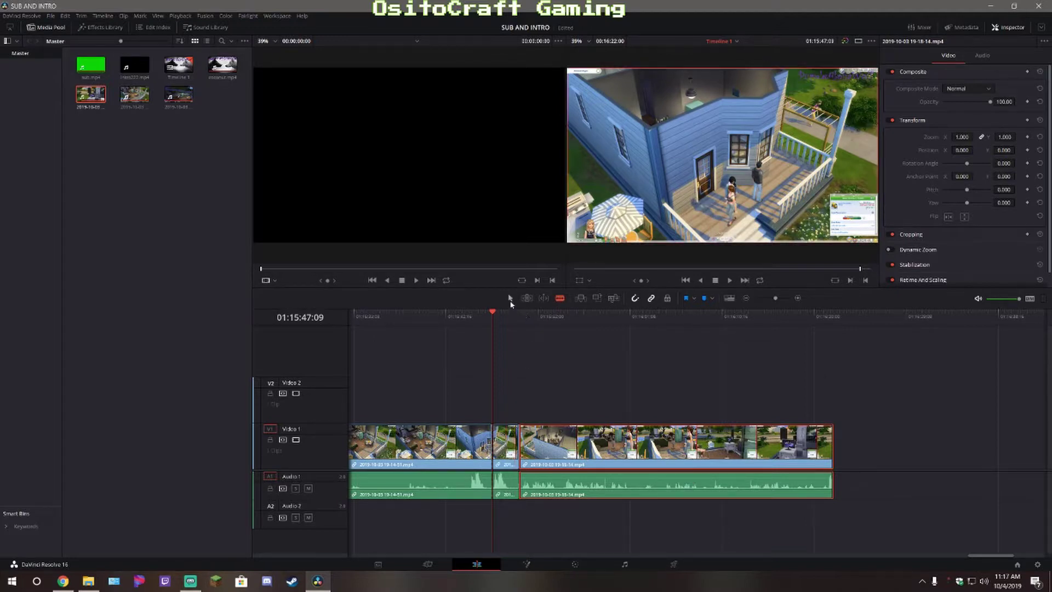
pyautogui.rightClick(506, 442)
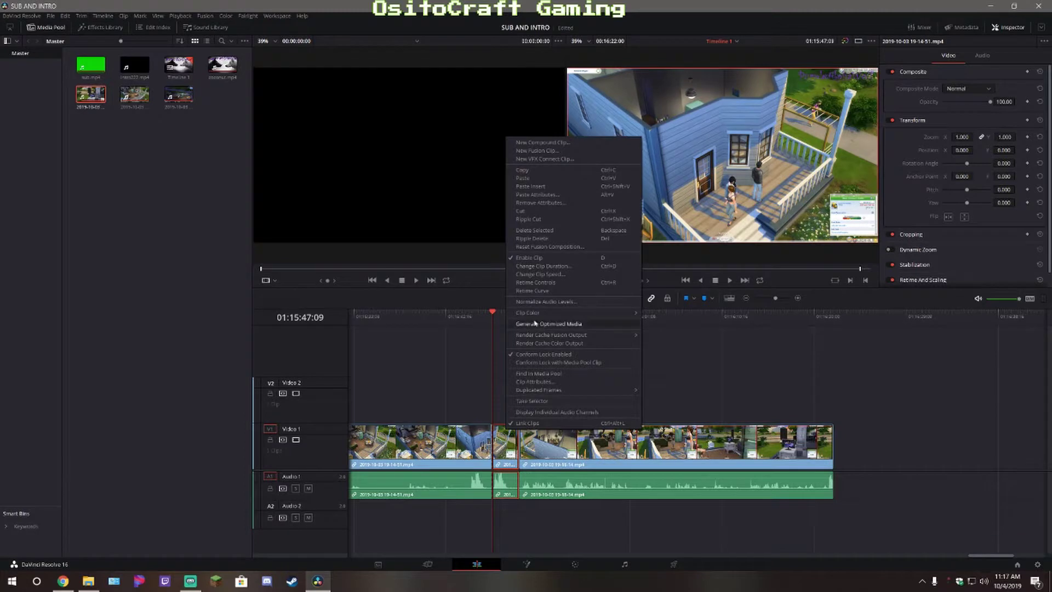
pyautogui.click(536, 231)
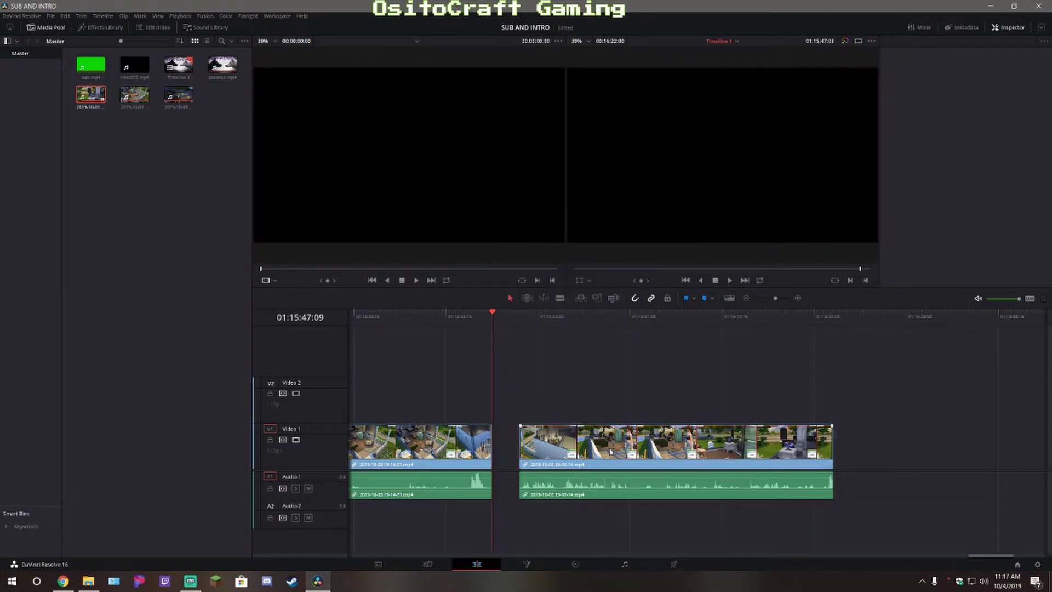
pyautogui.moveTo(613, 453); pyautogui.dragTo(589, 455)
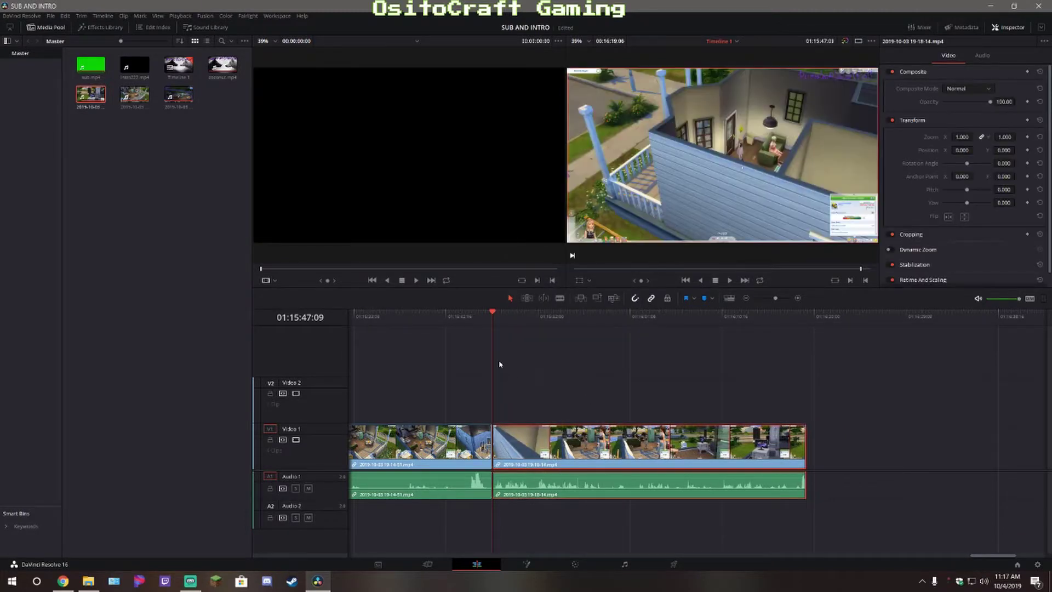
# Play the timeline from 01:15:45:07 to check the new join, then return the playhead to 01:15:45:02
pyautogui.click(484, 313)
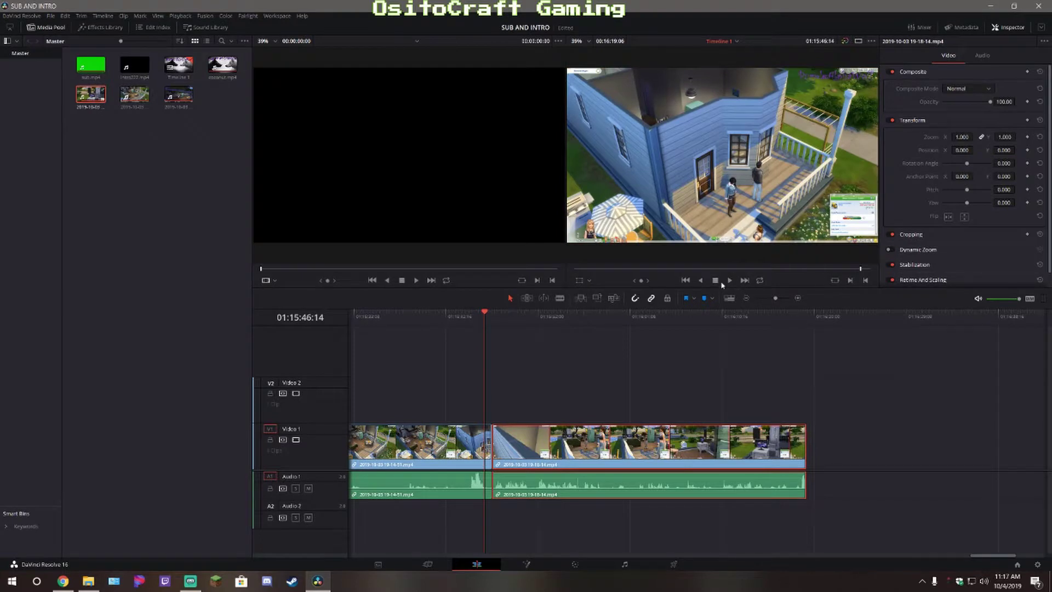
pyautogui.click(471, 317)
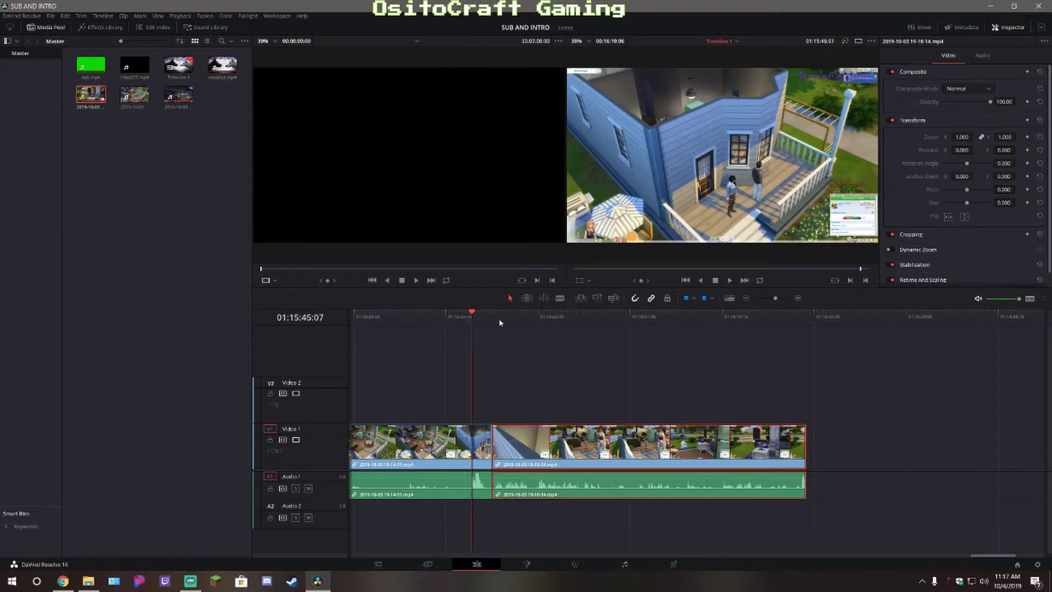
pyautogui.click(730, 280)
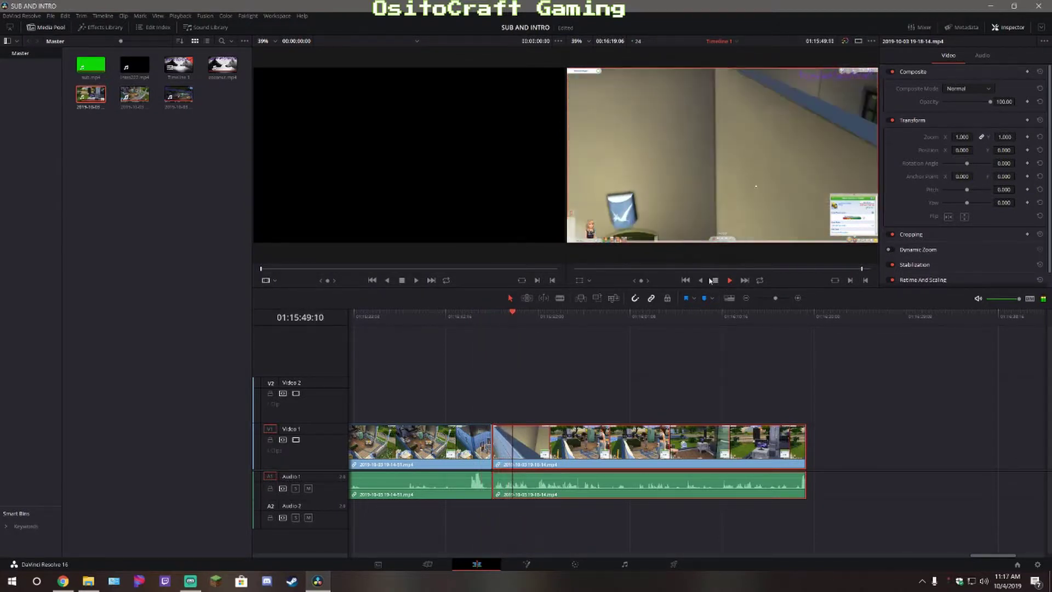
pyautogui.click(715, 281)
pyautogui.click(477, 316)
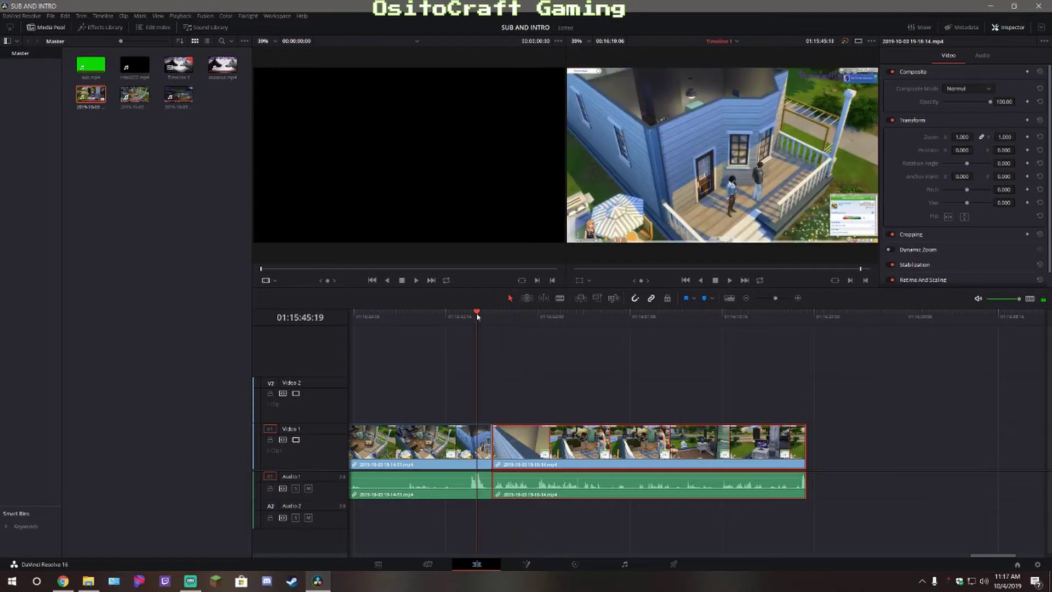
pyautogui.moveTo(475, 317); pyautogui.dragTo(470, 316)
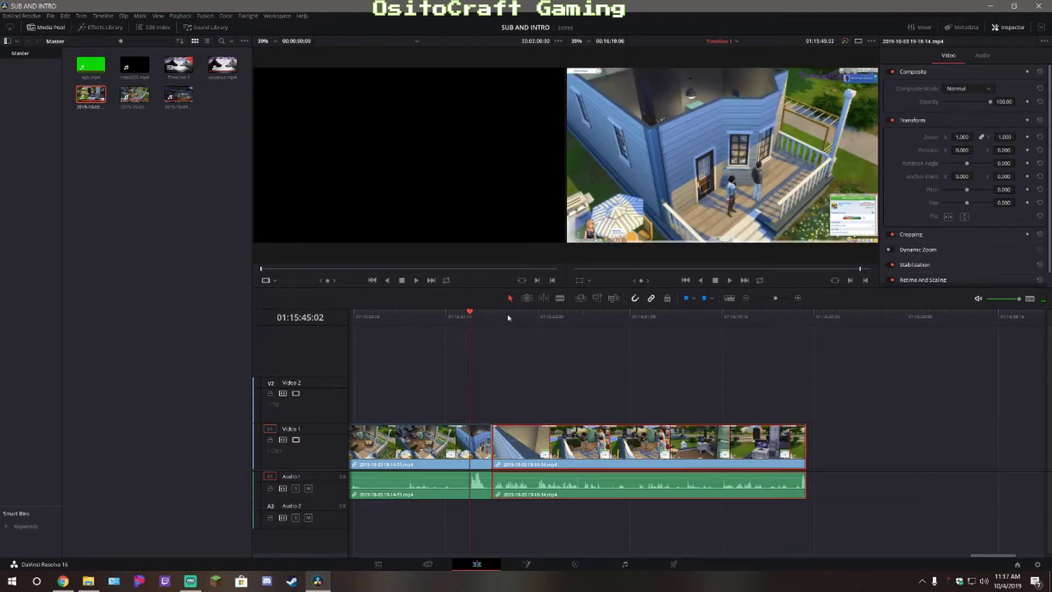
# Cut the 19-14-51 recording at 01:15:45:02, ripple delete its end so the 19-18-14 recording follows directly, and play the join from 01:15:42:18
pyautogui.click(560, 297)
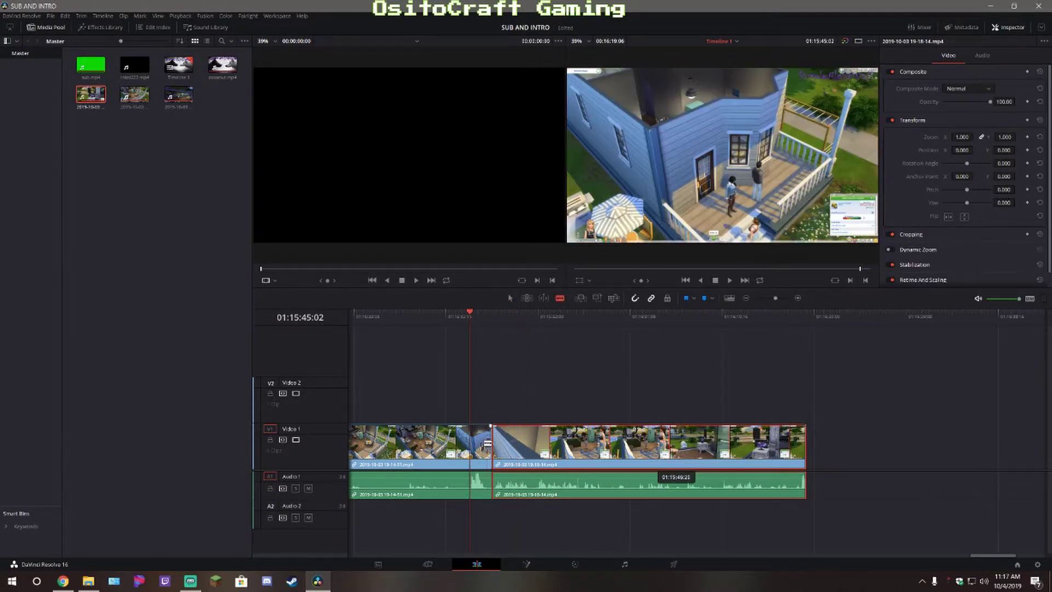
pyautogui.click(470, 444)
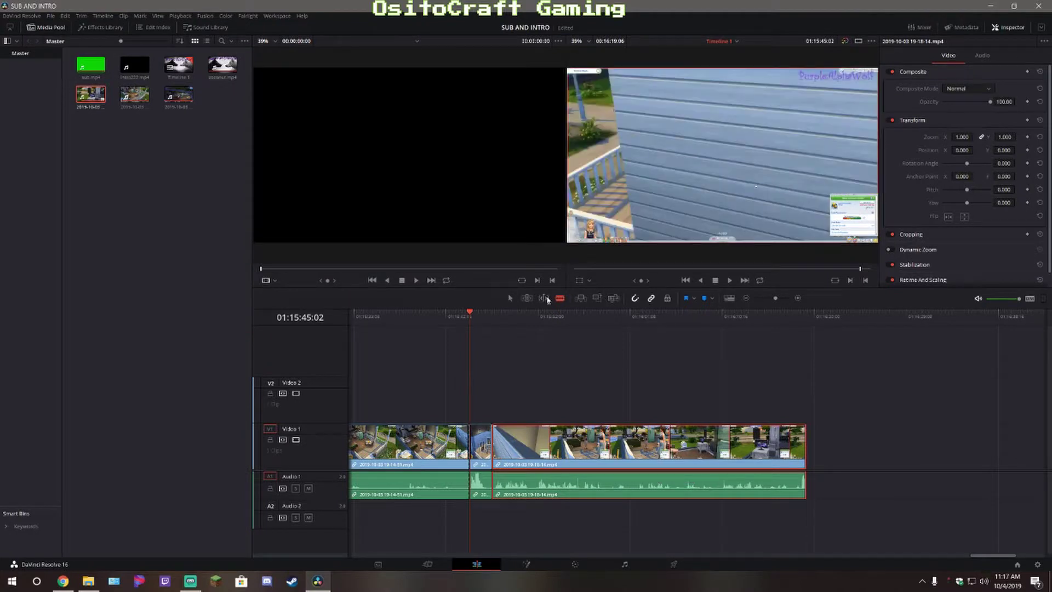
pyautogui.rightClick(483, 450)
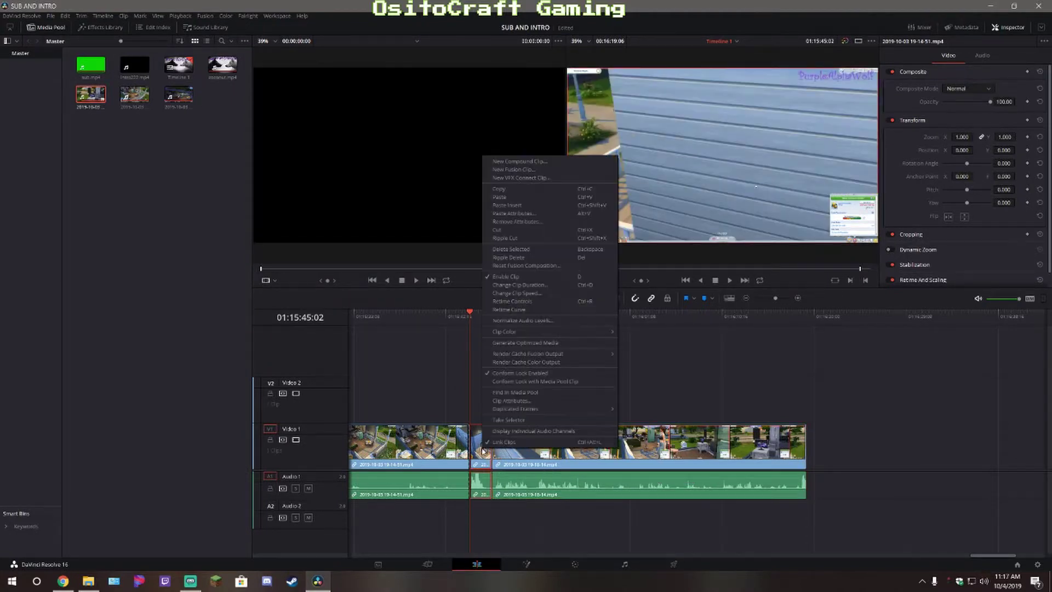
pyautogui.click(502, 258)
pyautogui.moveTo(564, 464); pyautogui.dragTo(546, 462)
pyautogui.click(446, 324)
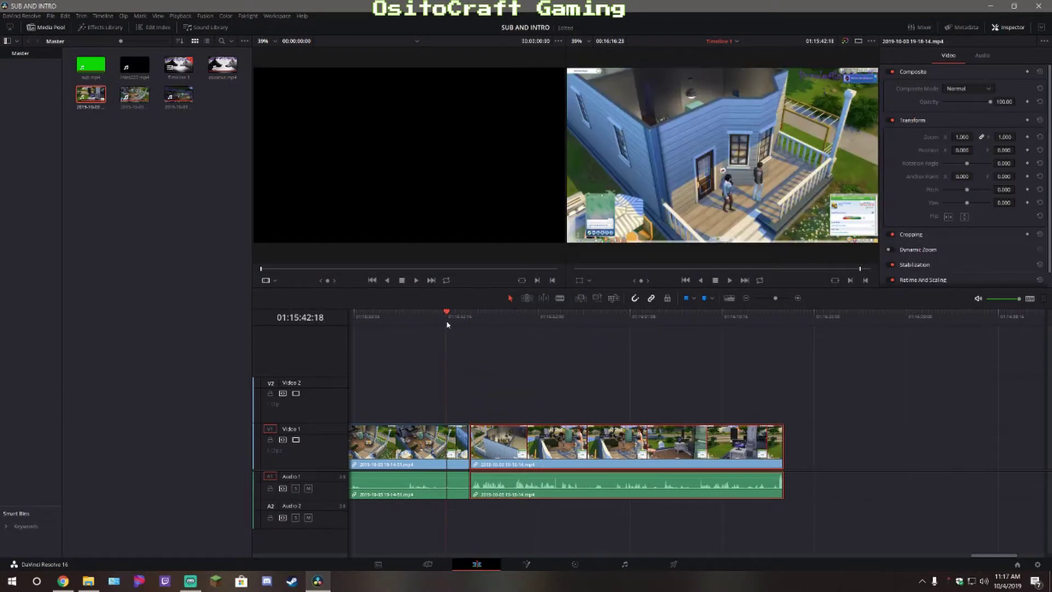
pyautogui.click(730, 281)
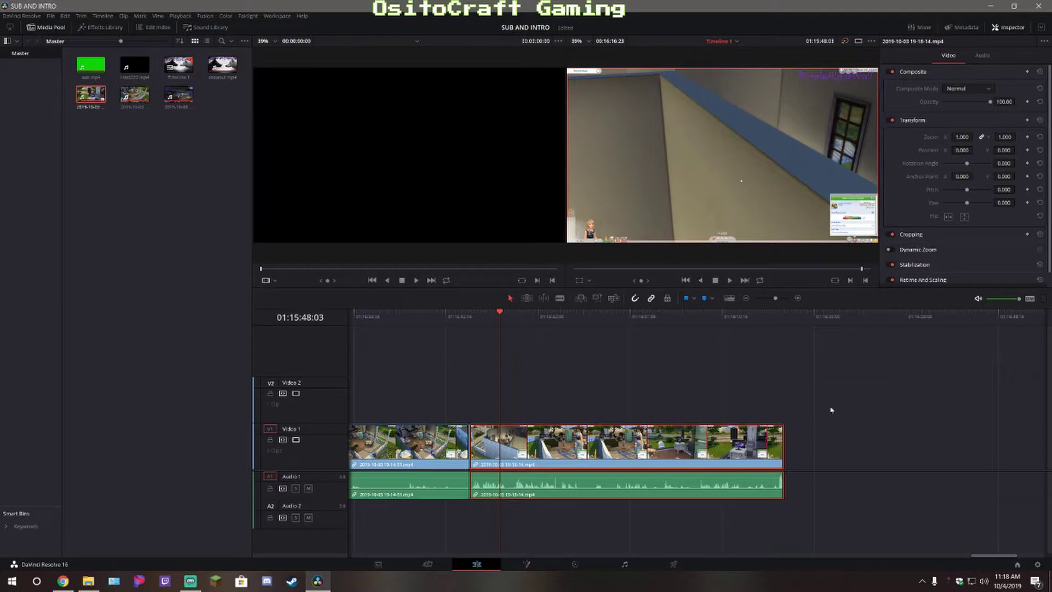
# Slightly adjust the audio level of the 19-02-11 recording and play it from 01:00:08:22 to check the sound
pyautogui.moveTo(1007, 554); pyautogui.dragTo(200, 570)
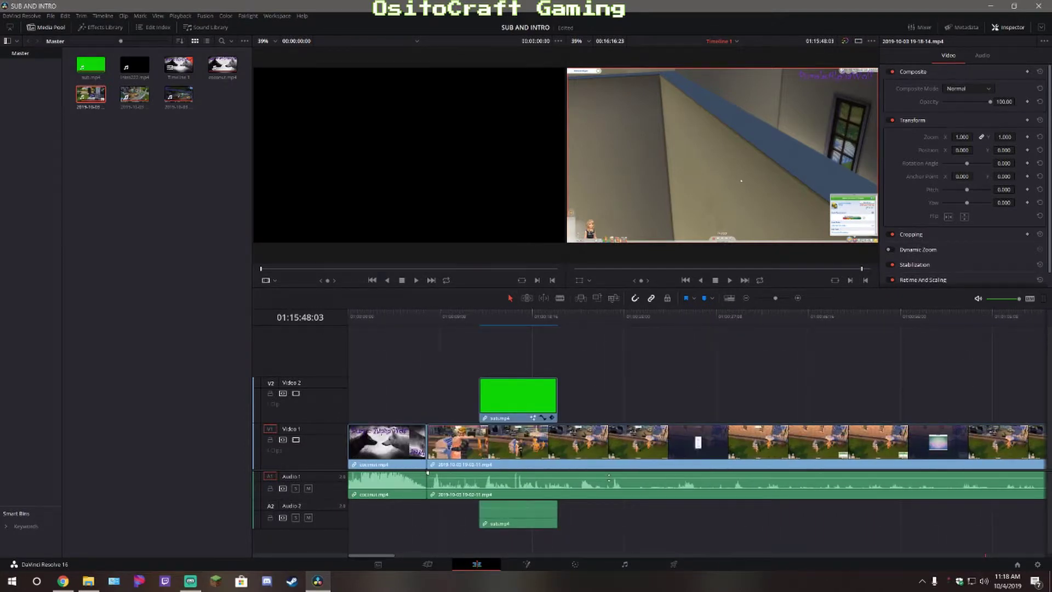
pyautogui.moveTo(609, 477); pyautogui.dragTo(608, 481)
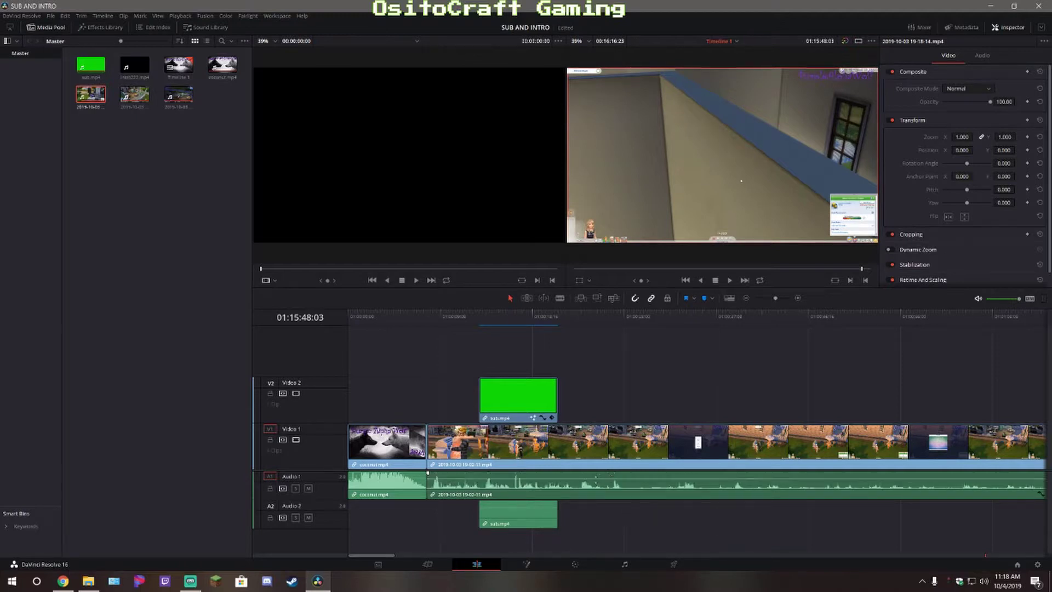
pyautogui.click(437, 327)
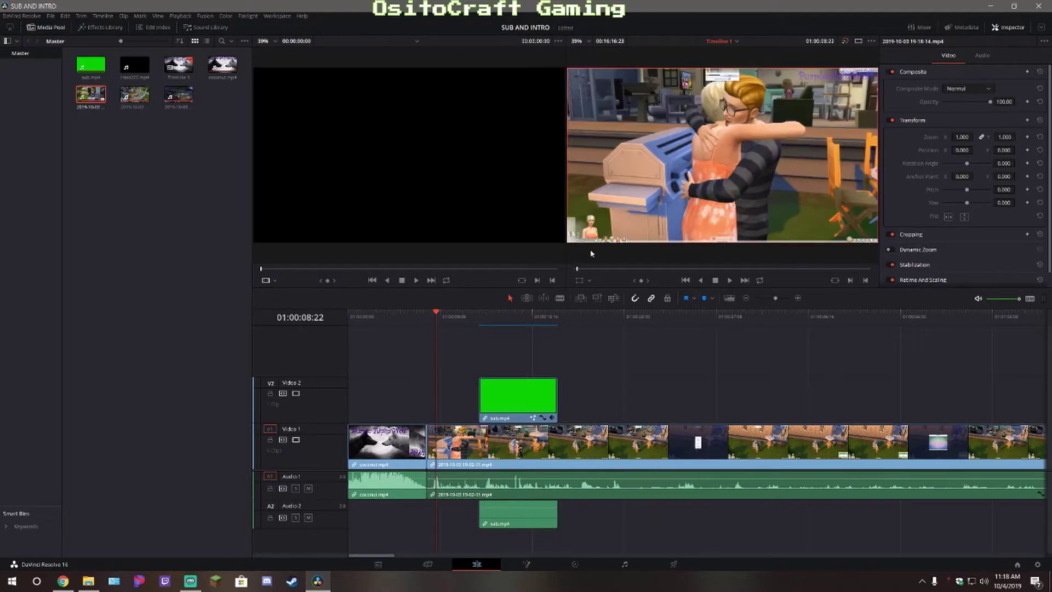
pyautogui.click(729, 280)
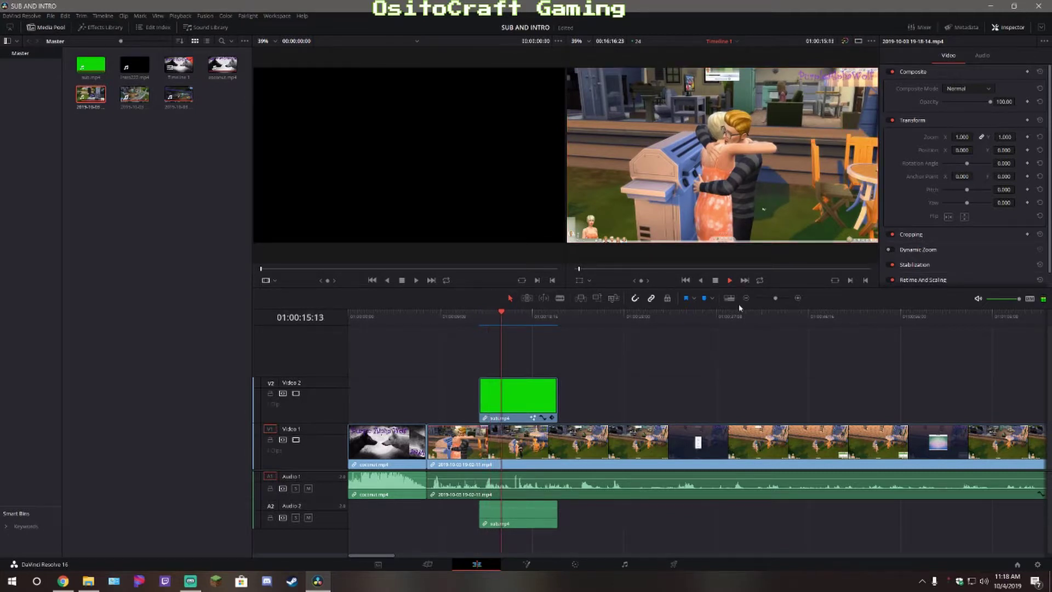
pyautogui.click(716, 281)
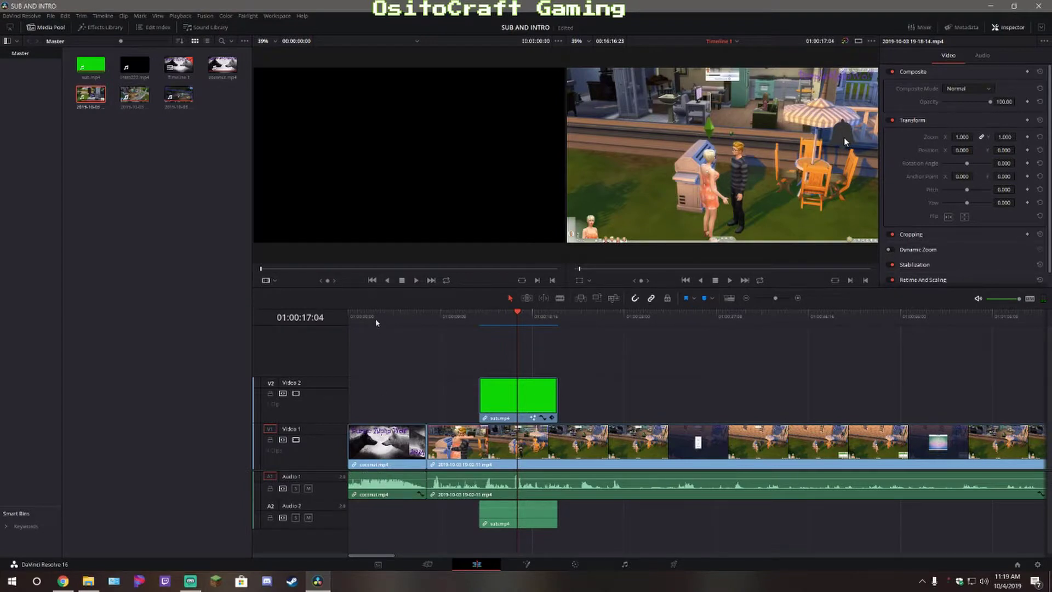
# Lower the volume of the coconut.mp4 intro and replay it from 01:00:03:18 into the first recording to compare levels
pyautogui.press('Home')
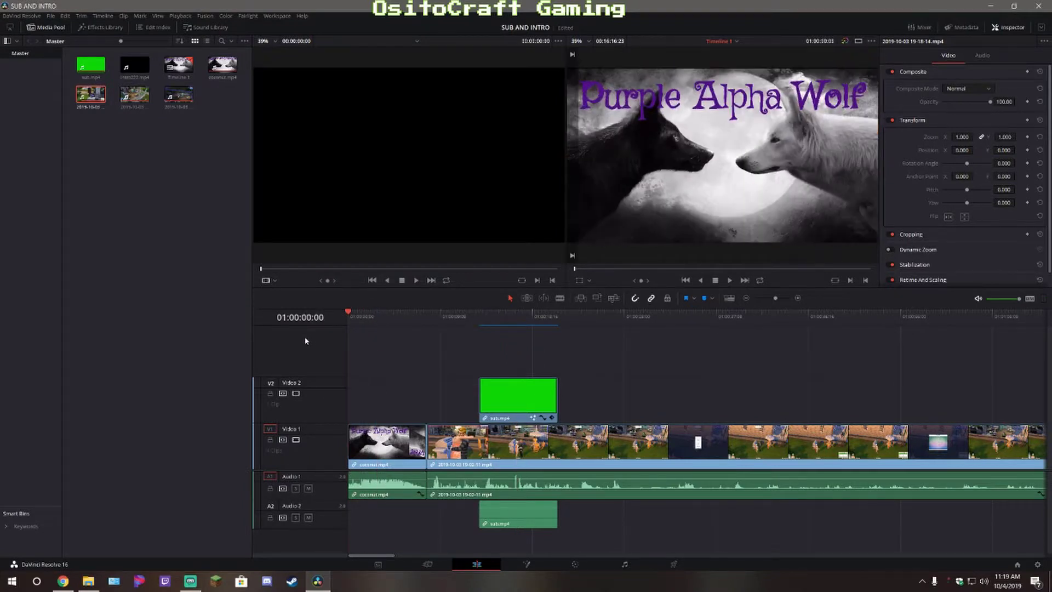
pyautogui.click(729, 281)
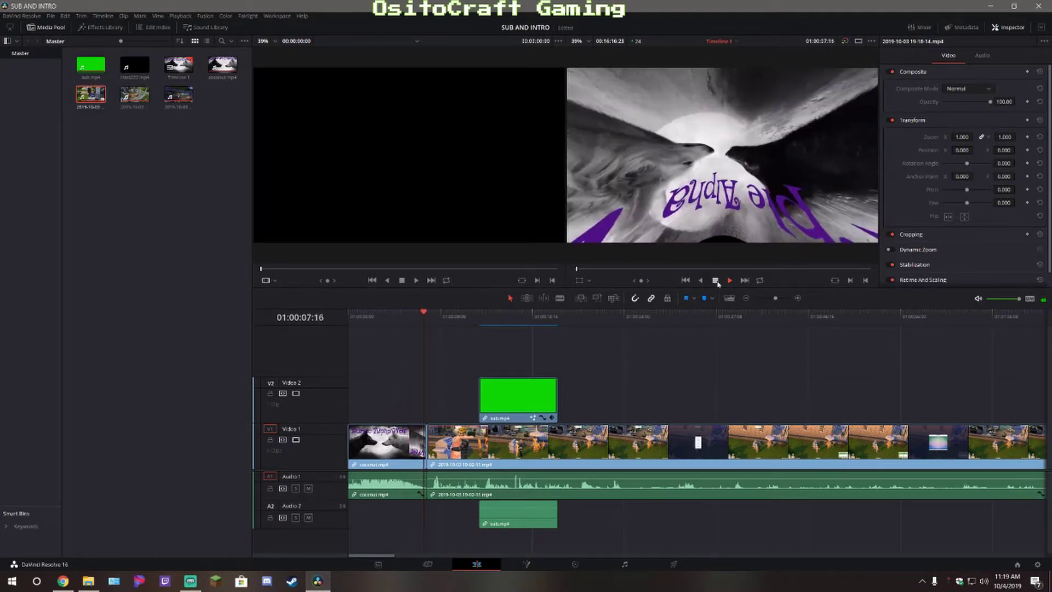
pyautogui.click(716, 281)
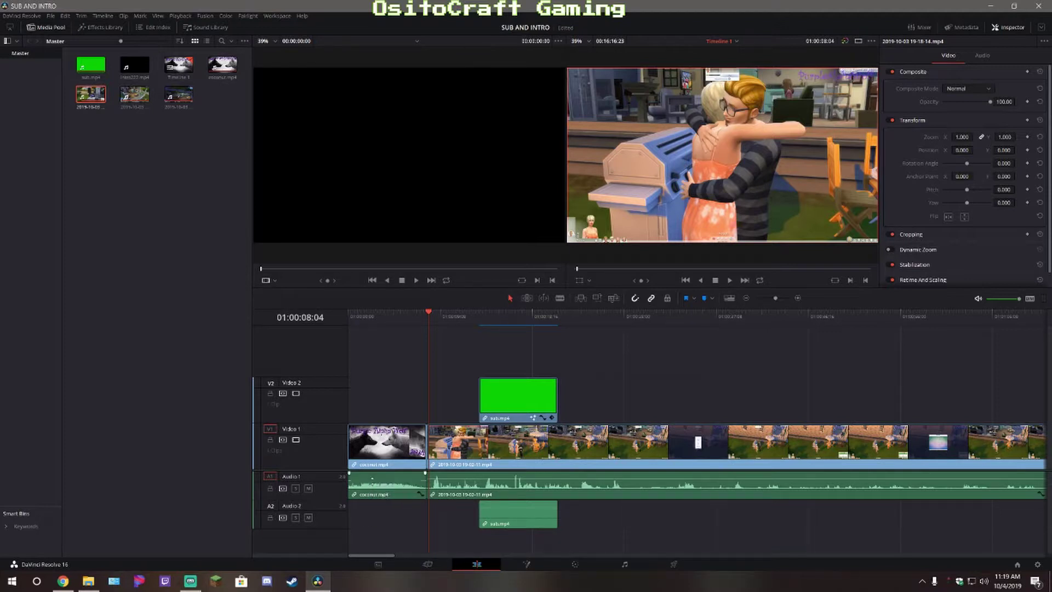
pyautogui.click(385, 316)
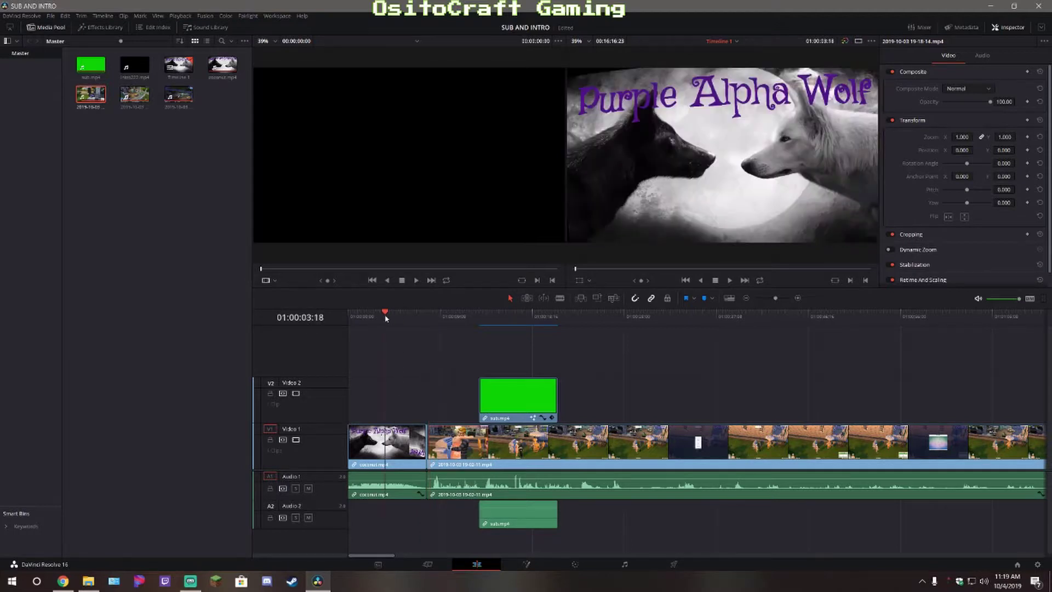
pyautogui.click(730, 281)
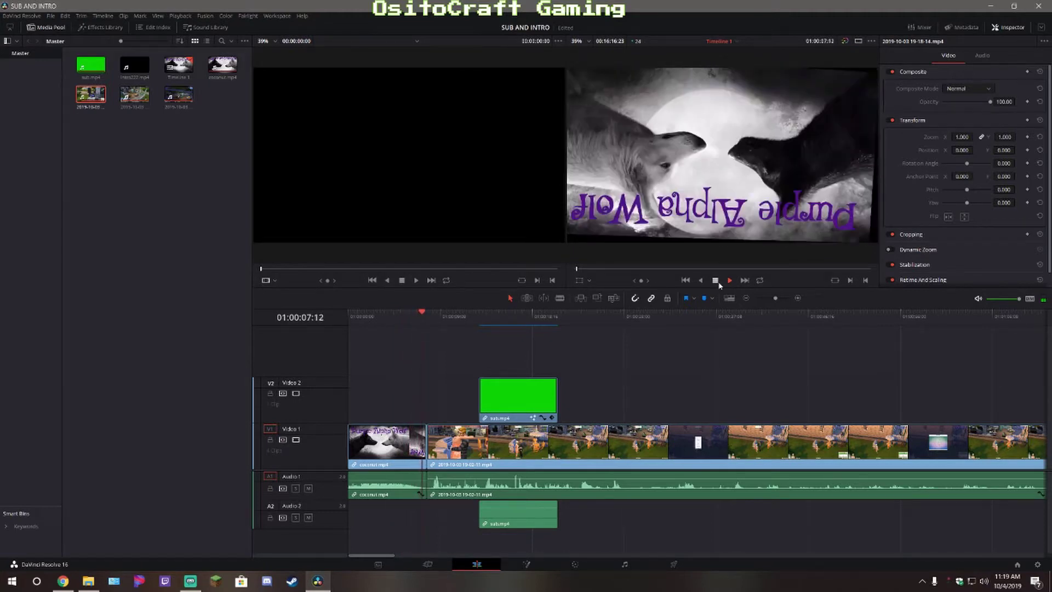
pyautogui.click(716, 281)
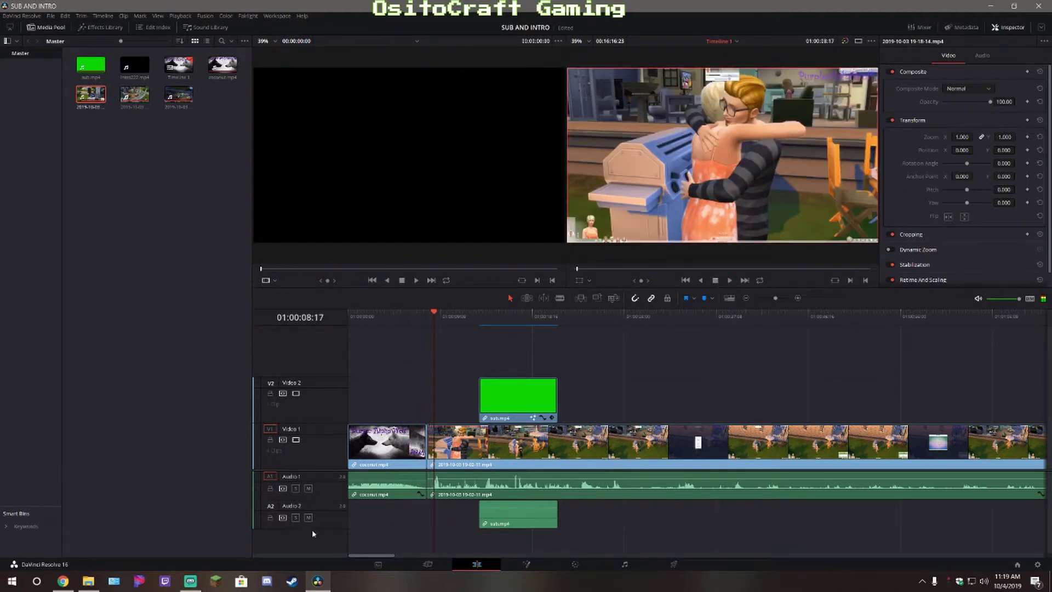
# Raise the volume of the 19-14-51 recording slightly and replay its join with the 19-02-11 recording from 01:12:33:20
pyautogui.moveTo(383, 557); pyautogui.dragTo(866, 555)
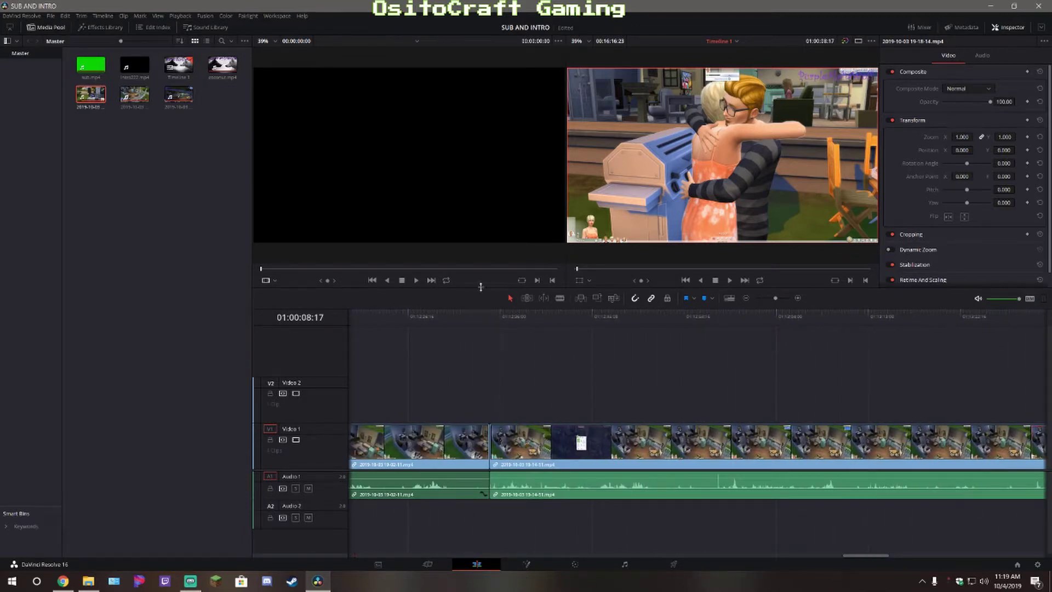
pyautogui.click(497, 315)
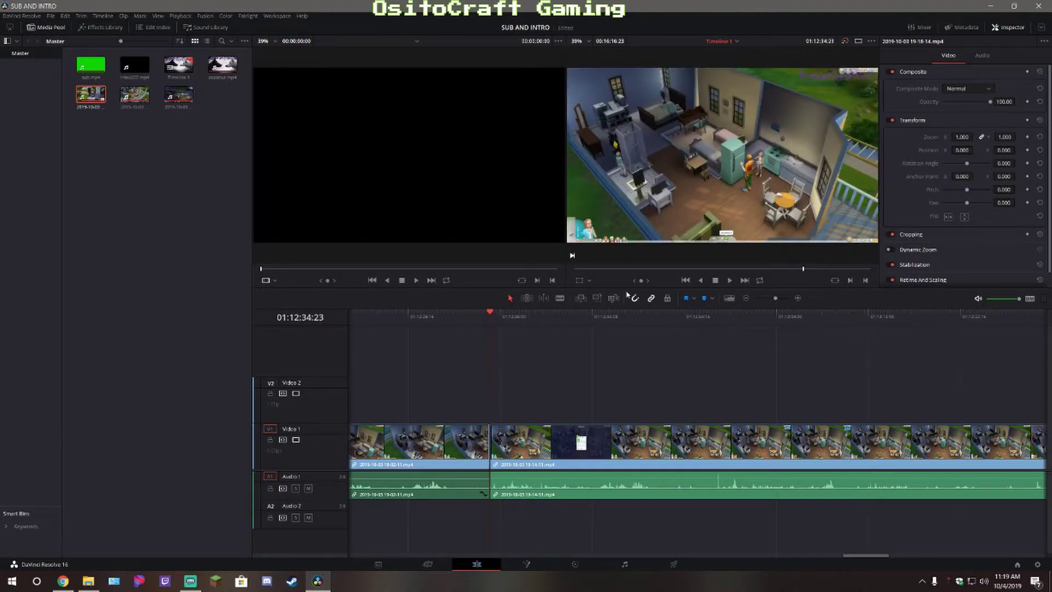
pyautogui.click(731, 280)
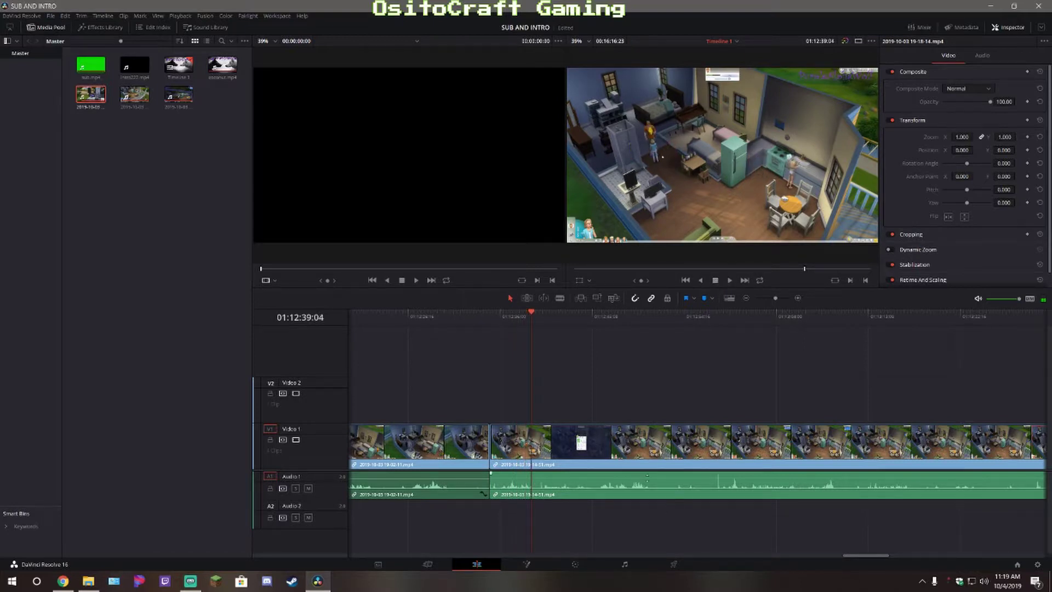
pyautogui.moveTo(655, 478); pyautogui.dragTo(654, 475)
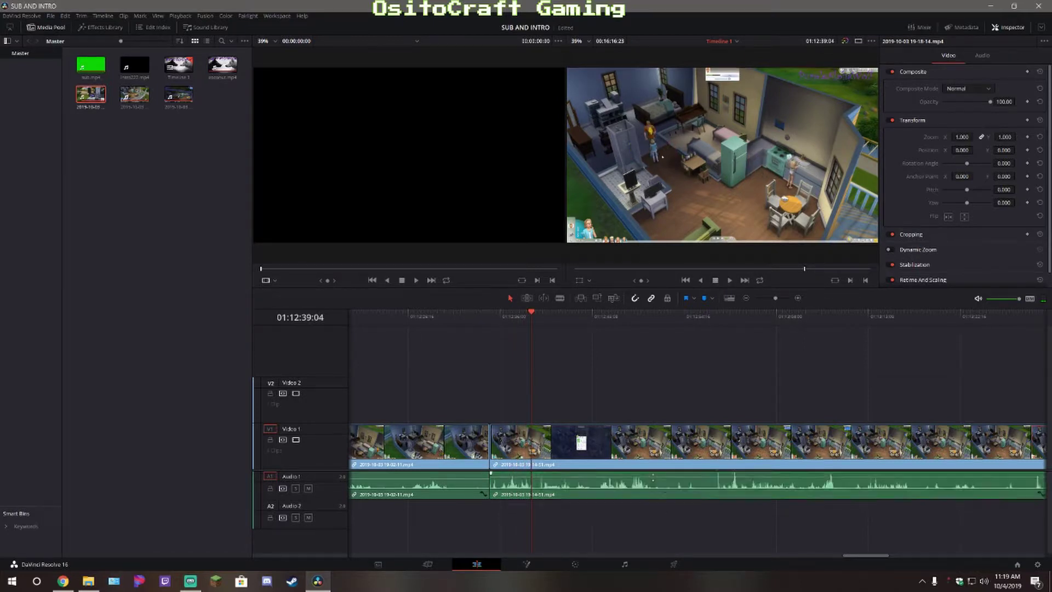
pyautogui.click(479, 323)
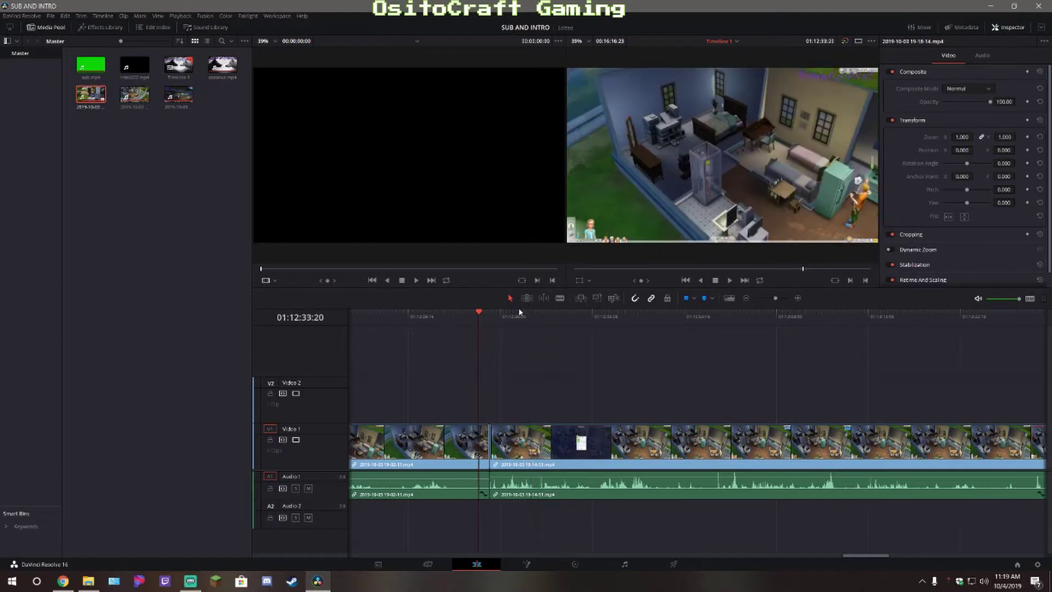
pyautogui.click(728, 285)
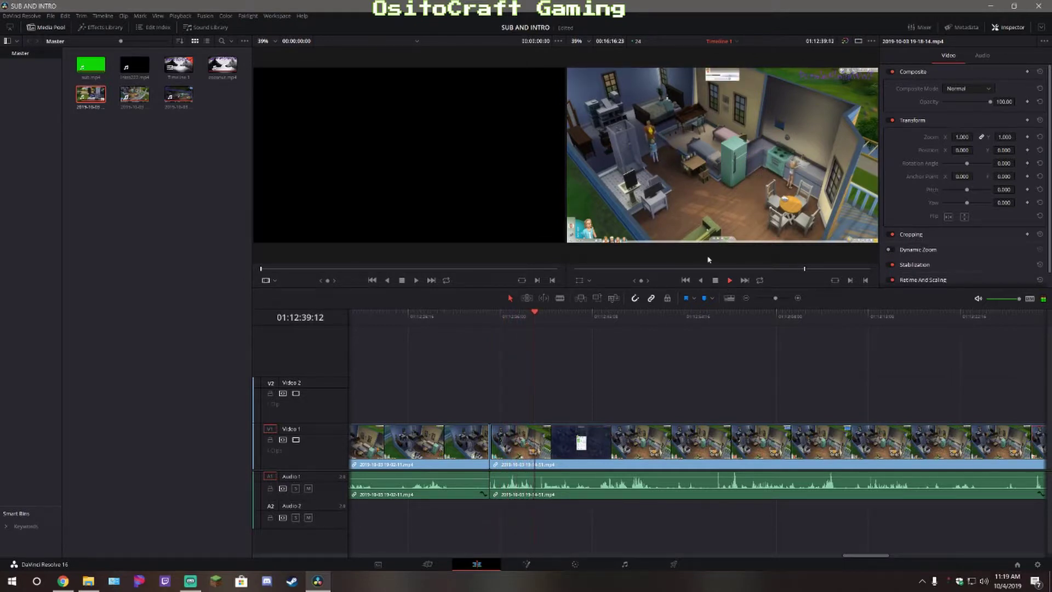
pyautogui.press('space')
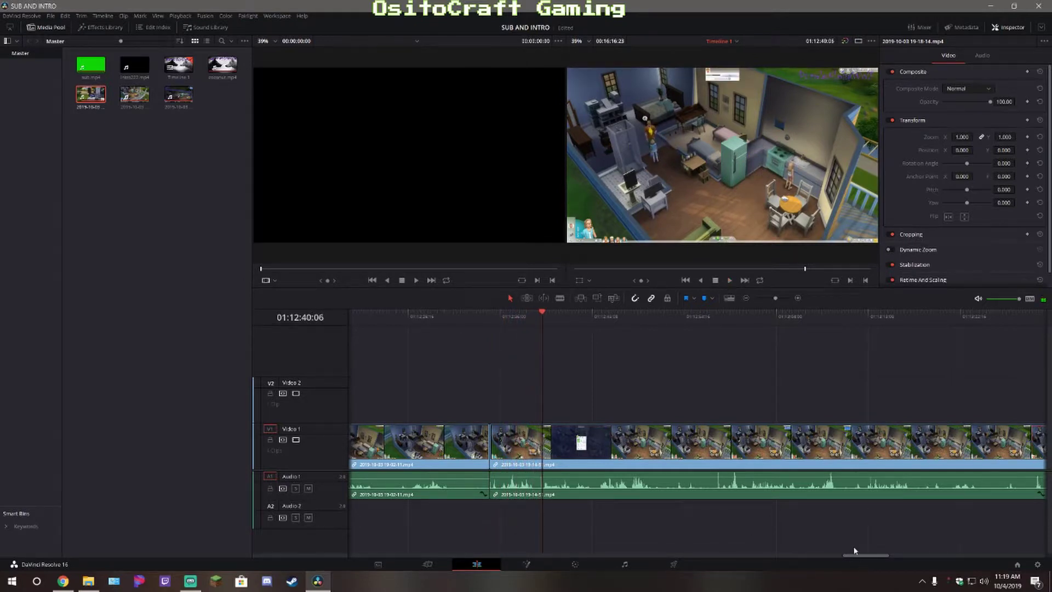
# Play the last join and the 19-18-14 recording through to the timeline's end, then return the playhead to 01:00:00:00
pyautogui.moveTo(858, 557); pyautogui.dragTo(971, 587)
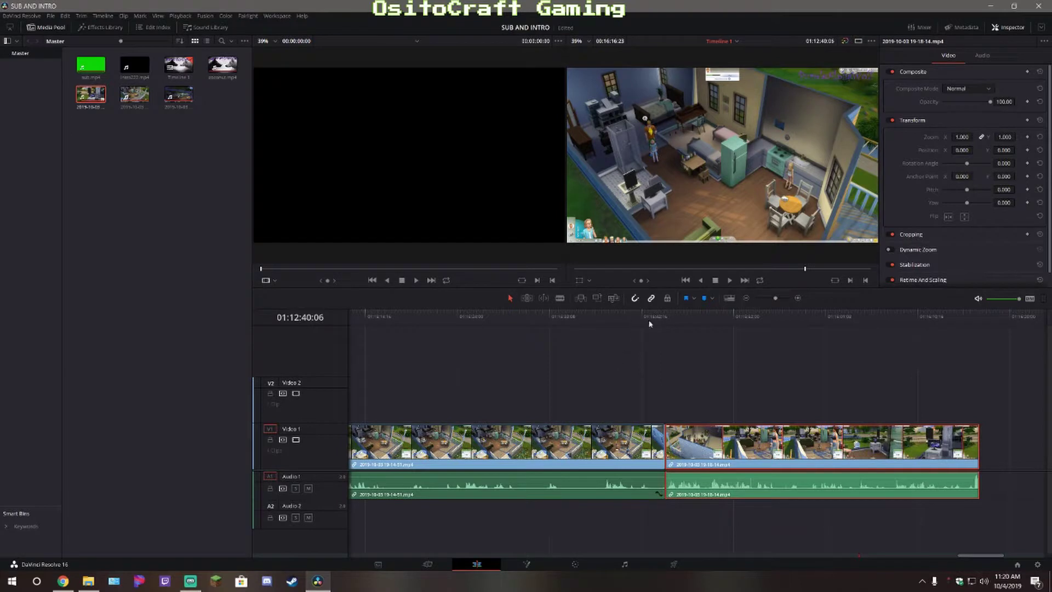
pyautogui.click(730, 281)
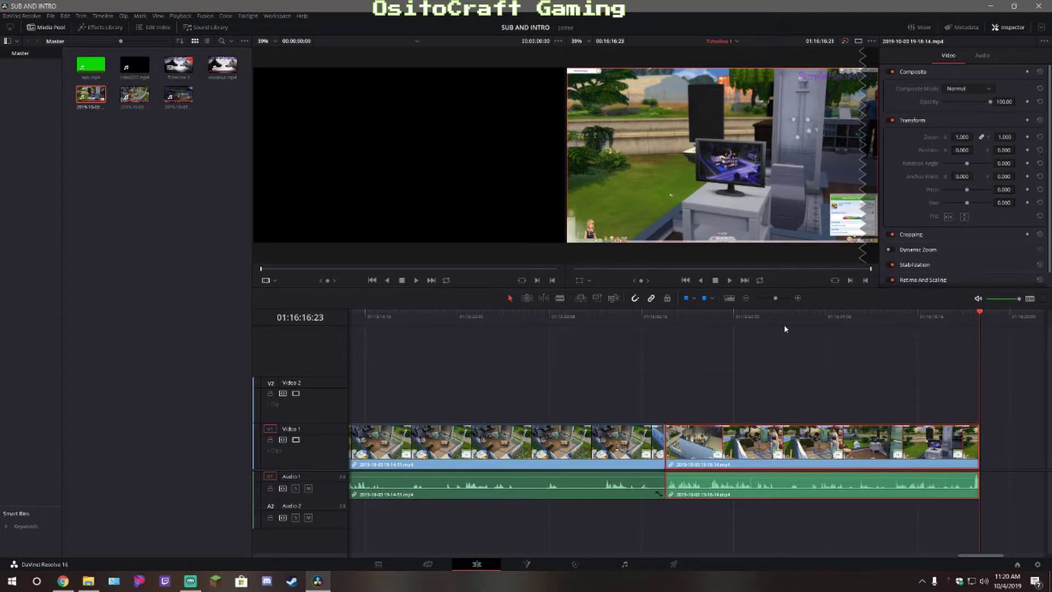
pyautogui.press('j')
pyautogui.press('j')
pyautogui.press('j')
pyautogui.press('j')
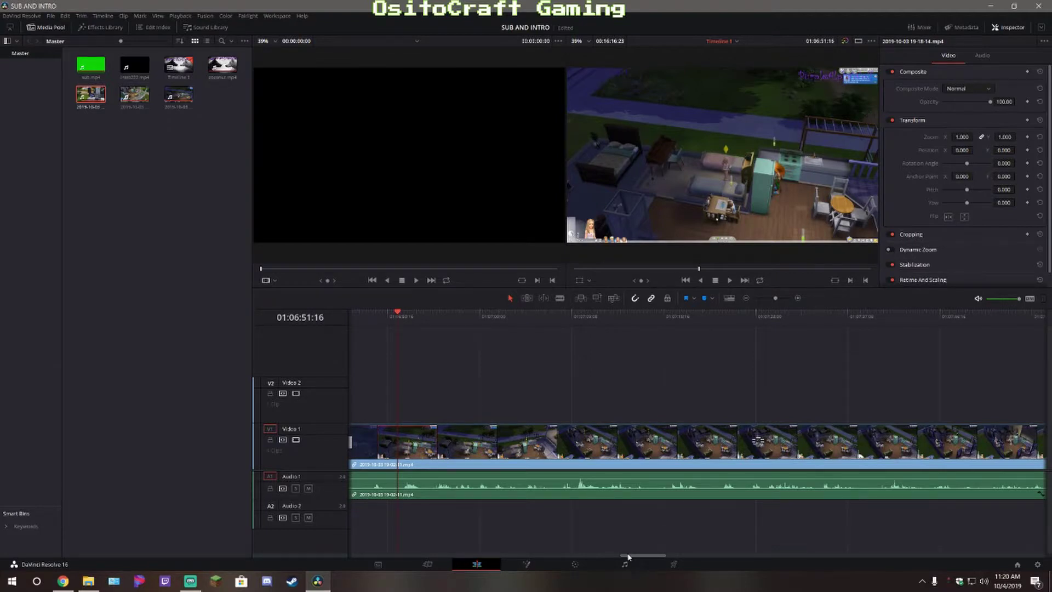
pyautogui.moveTo(628, 557); pyautogui.dragTo(167, 518)
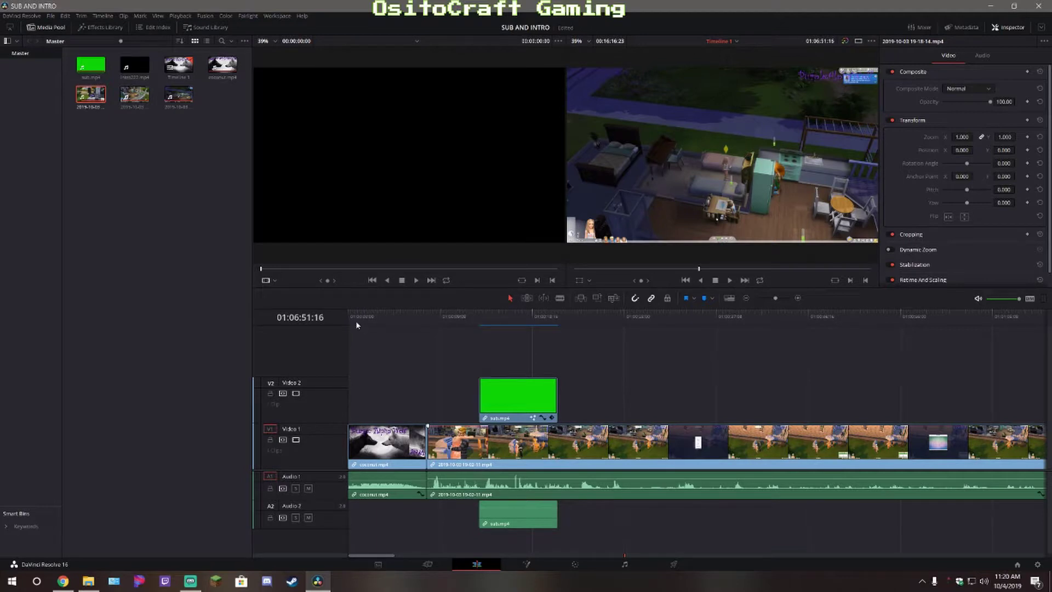
pyautogui.moveTo(356, 322); pyautogui.dragTo(318, 318)
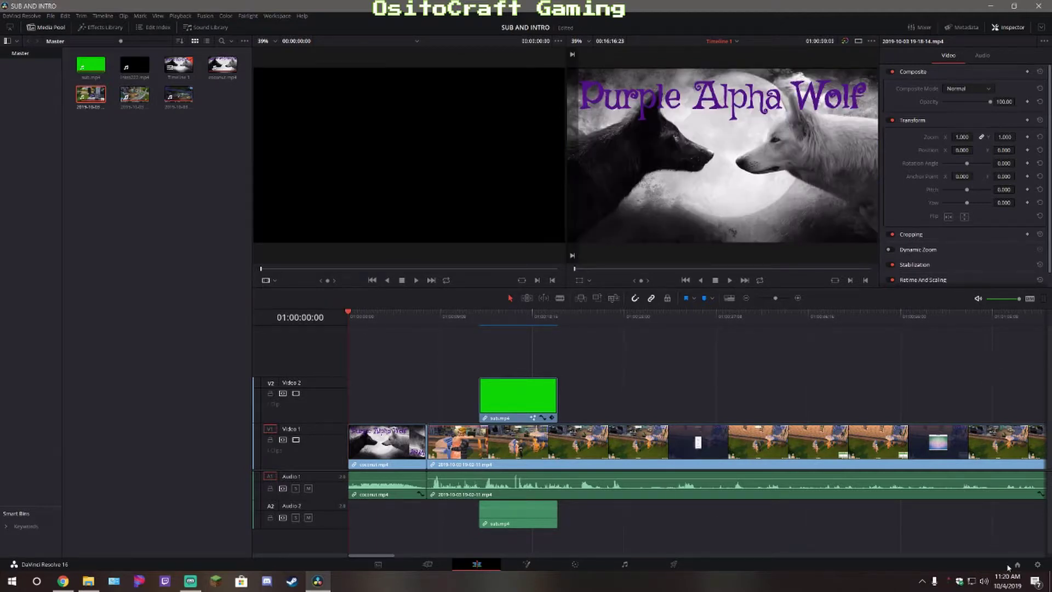
# Switch to the Deliver page, play the intro's transition into the first recording from 01:00:06:07, and return the playhead to 01:00:00:00
pyautogui.click(674, 566)
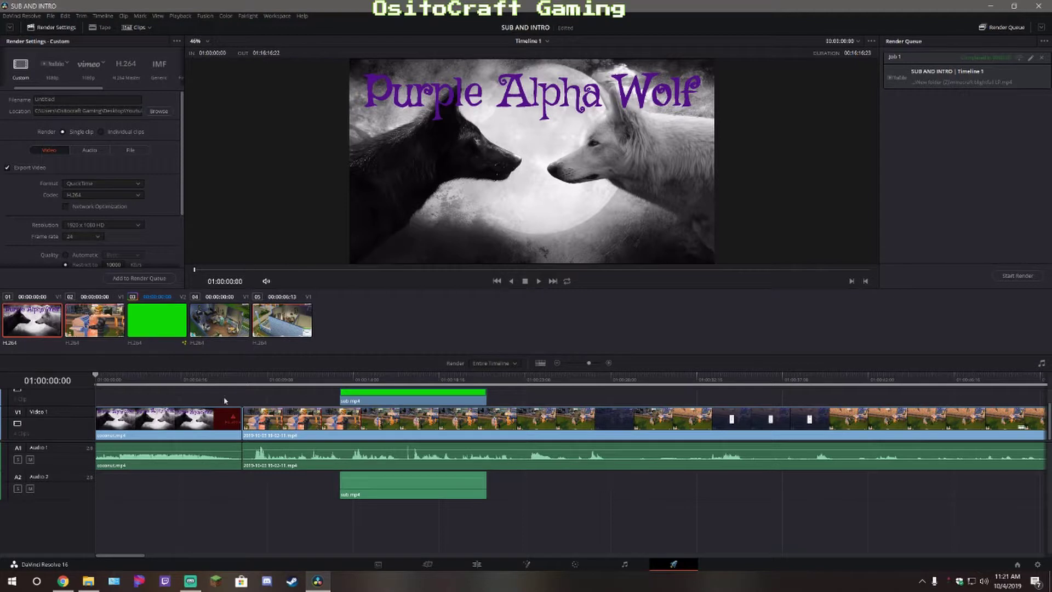
pyautogui.click(213, 382)
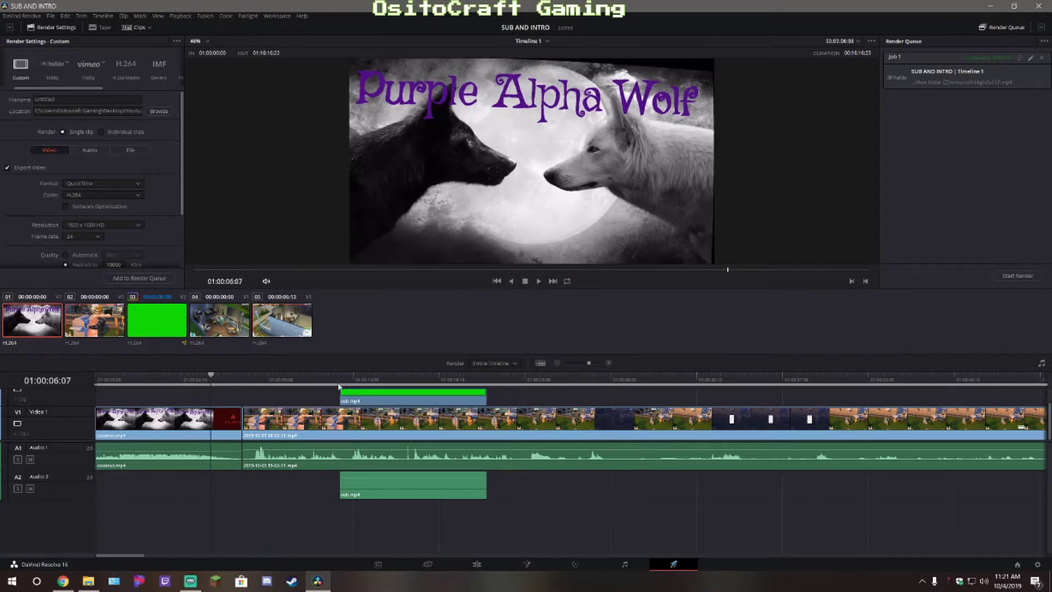
pyautogui.click(540, 281)
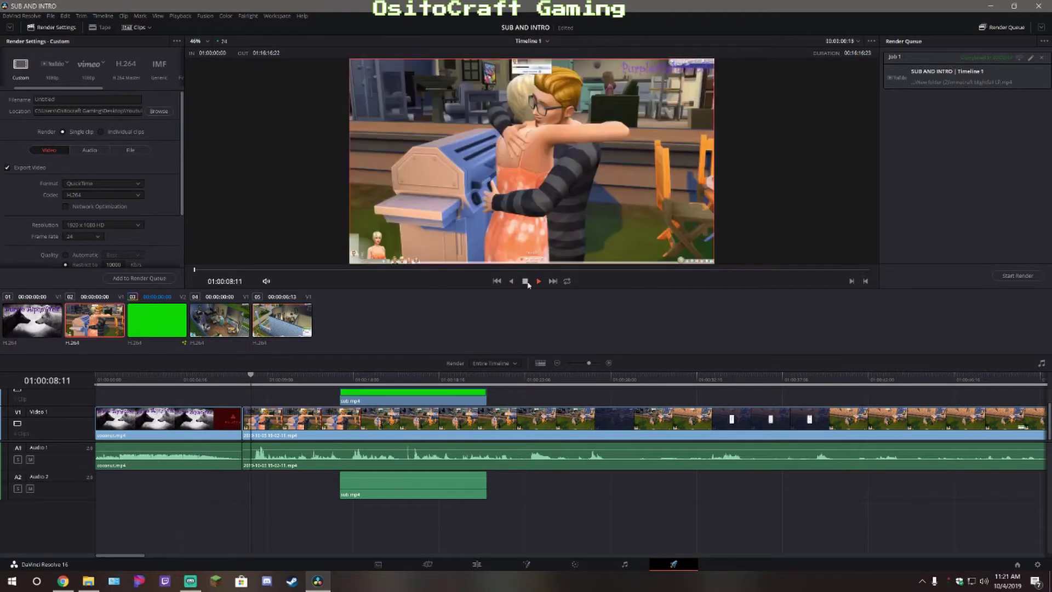
pyautogui.click(526, 282)
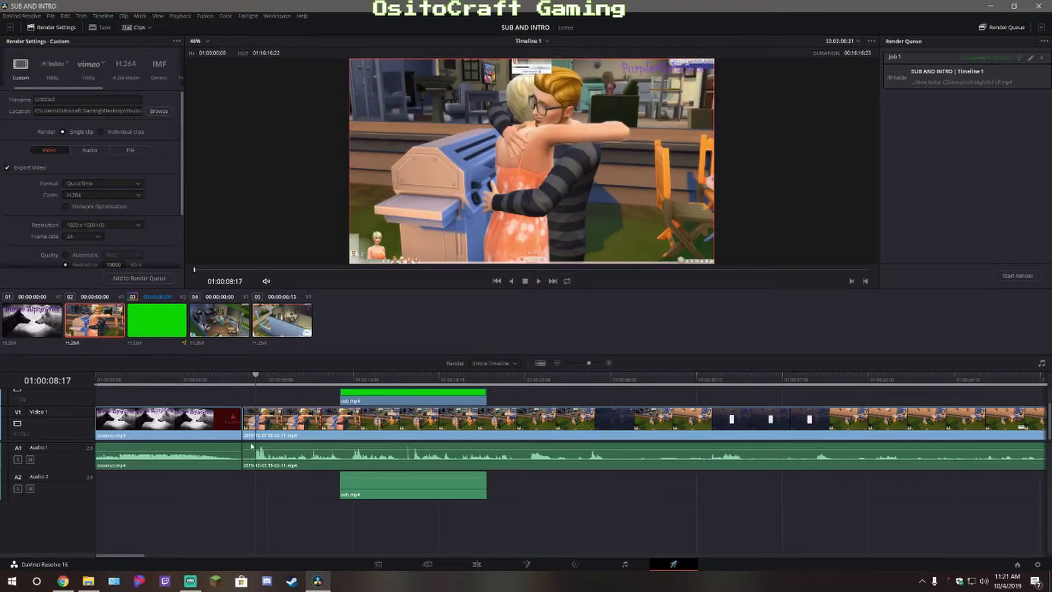
pyautogui.press('Home')
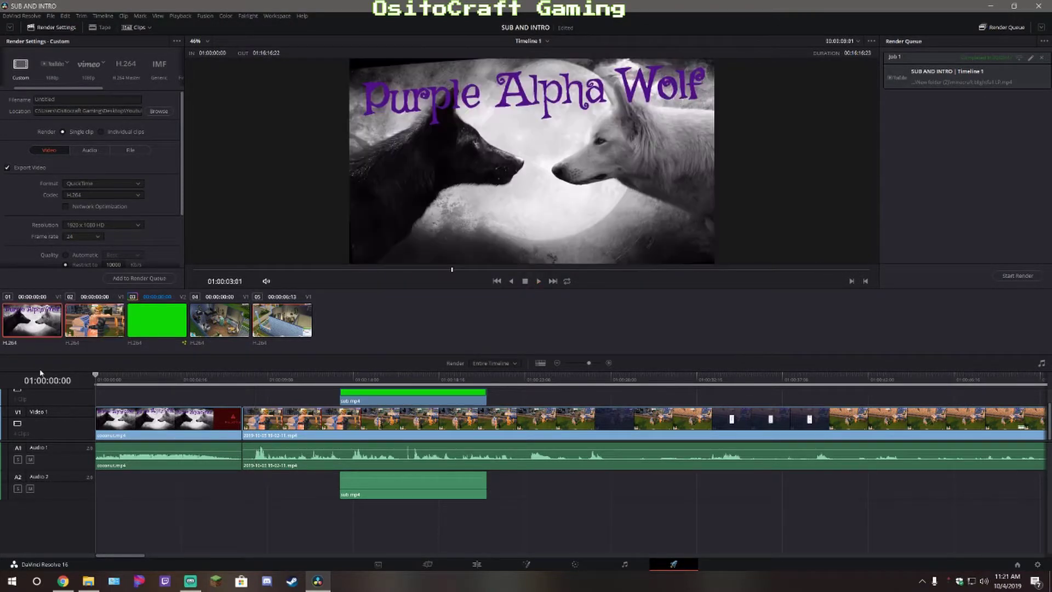
# Choose the YouTube 1080p render preset and switch to the coconut folder in File Explorer
pyautogui.click(55, 79)
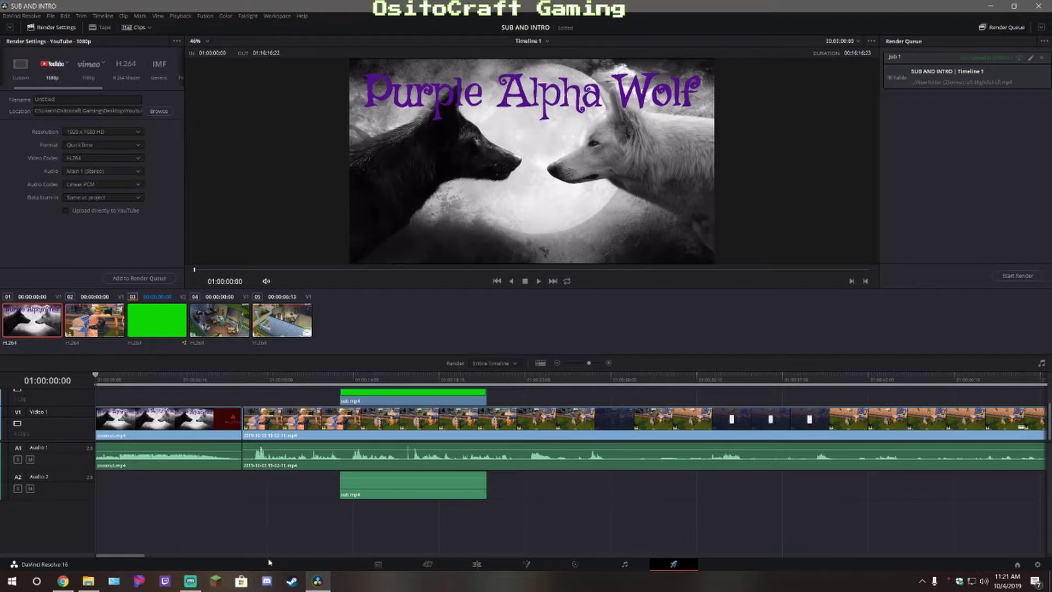
pyautogui.click(87, 582)
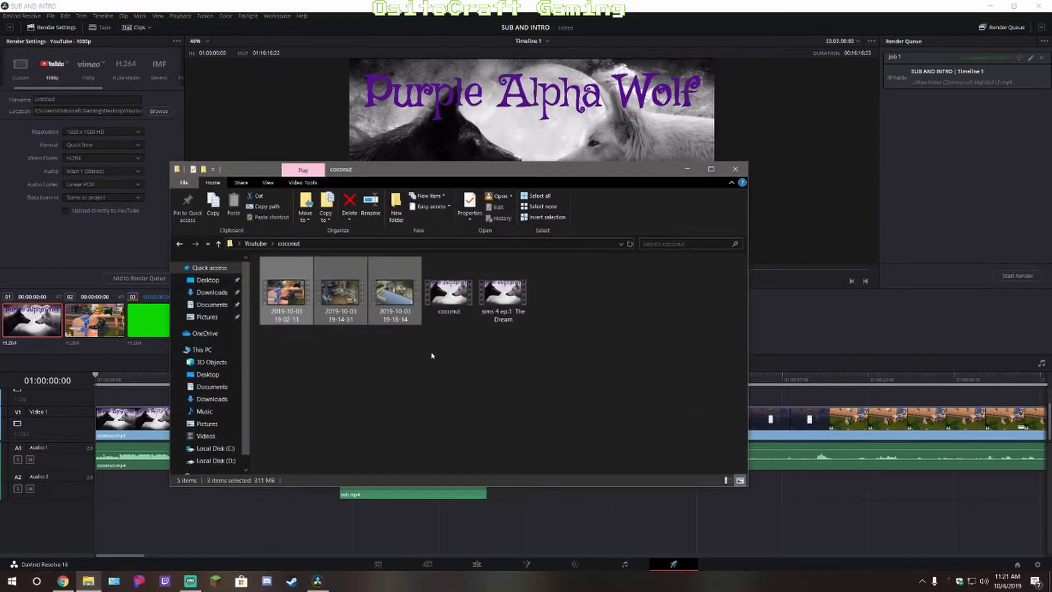
pyautogui.rightClick(498, 322)
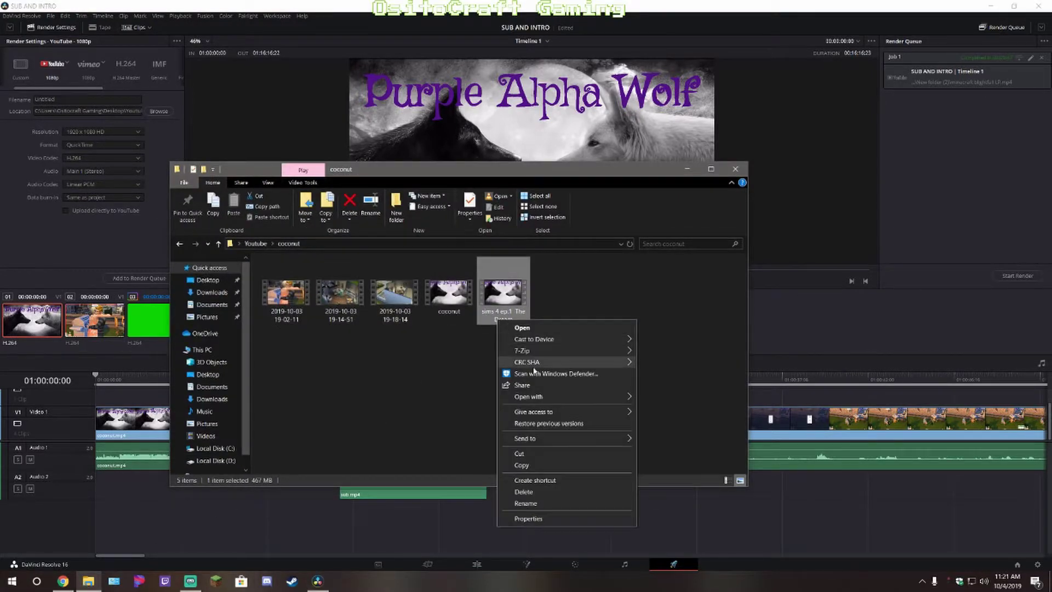
pyautogui.click(534, 466)
pyautogui.click(504, 373)
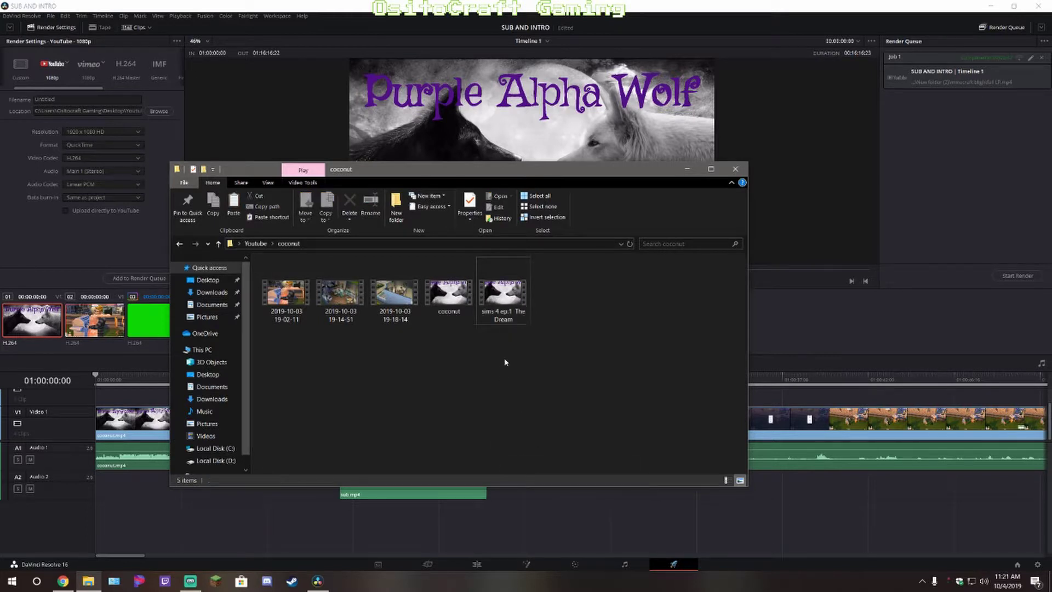
# Copy the name text of the "sims 4 ep.1 The Dream" video file and close the coconut folder window
pyautogui.rightClick(505, 301)
pyautogui.click(543, 487)
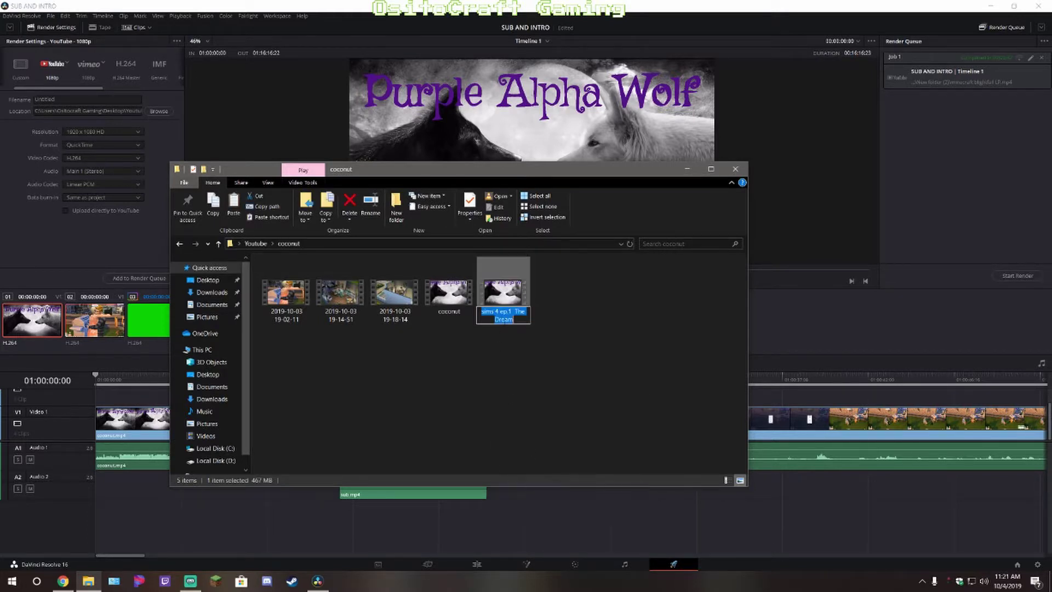
pyautogui.rightClick(505, 313)
pyautogui.click(532, 345)
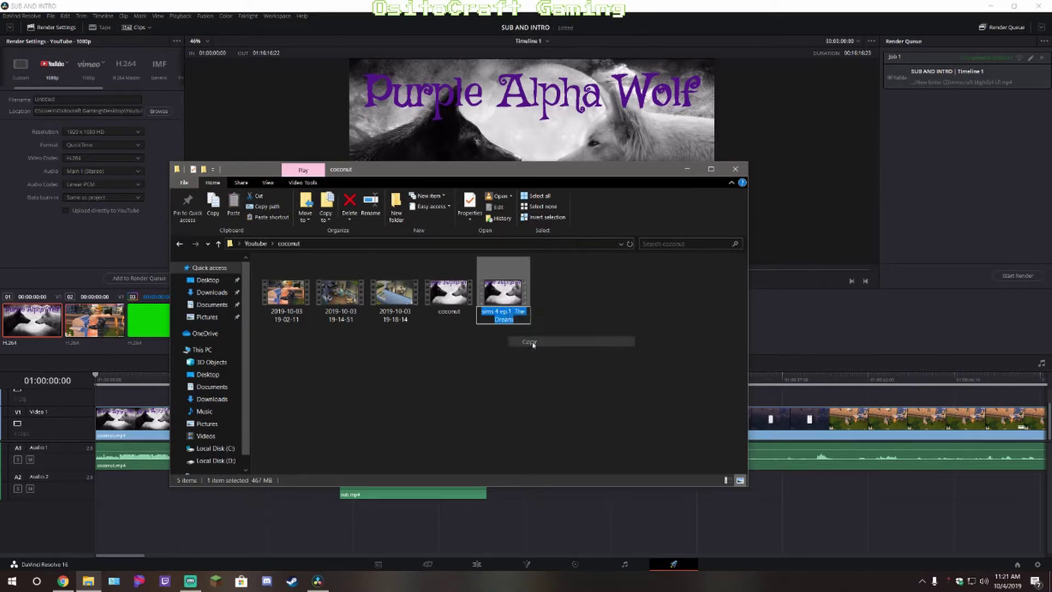
pyautogui.click(730, 174)
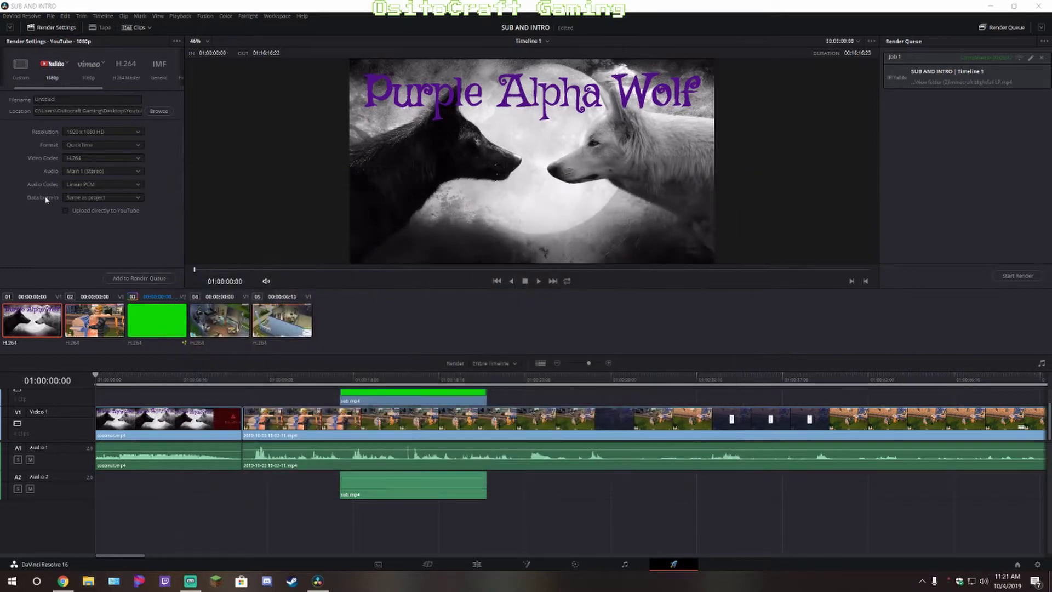
# Name the render "sims 4 ep.2", basing it on the copied text, and set its destination to the Youtube\coconut folder
pyautogui.click(77, 99)
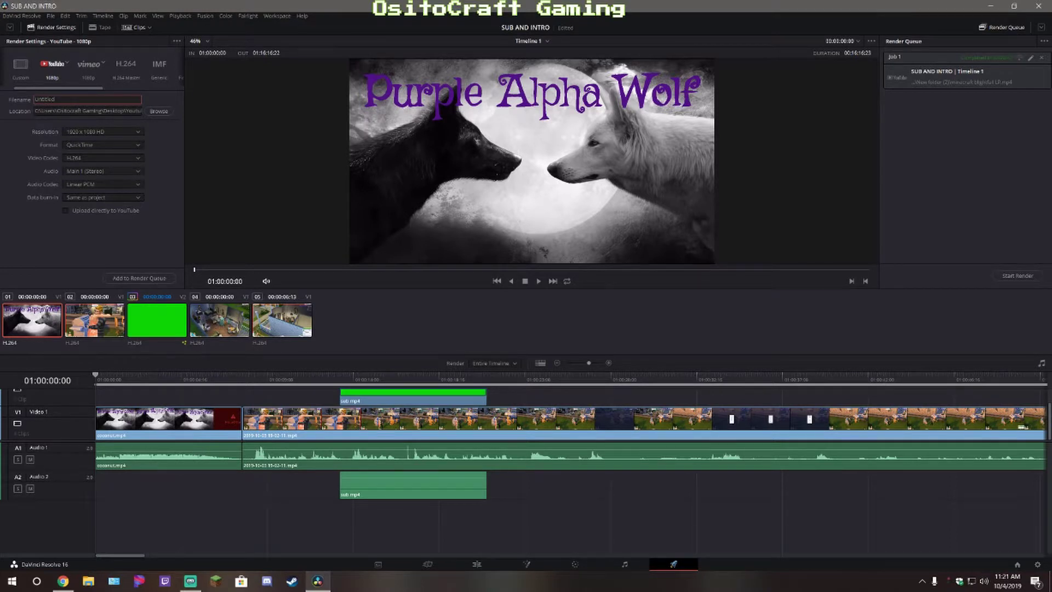
pyautogui.rightClick(49, 100)
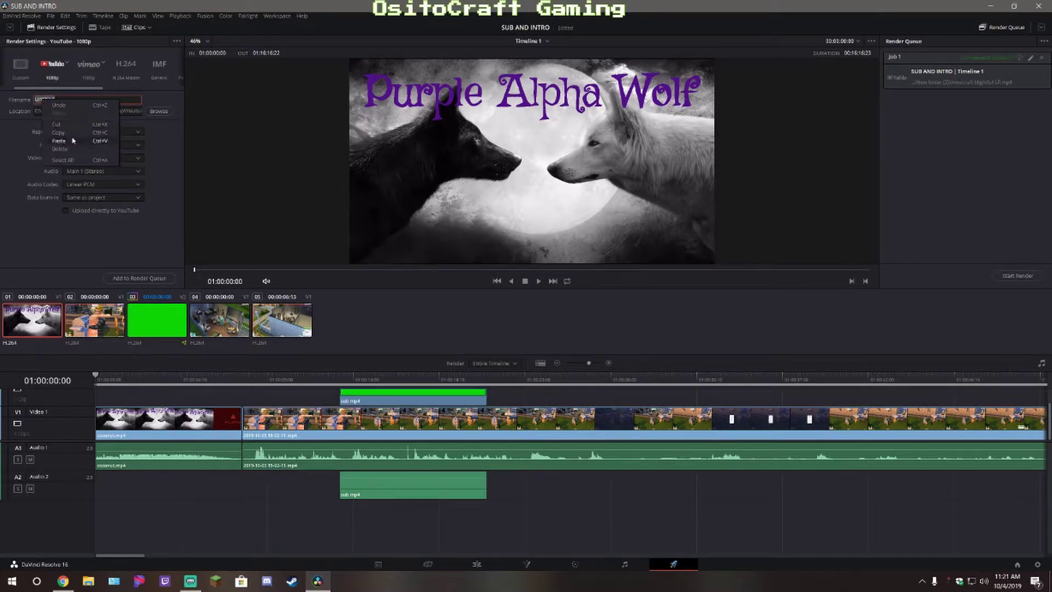
pyautogui.click(59, 141)
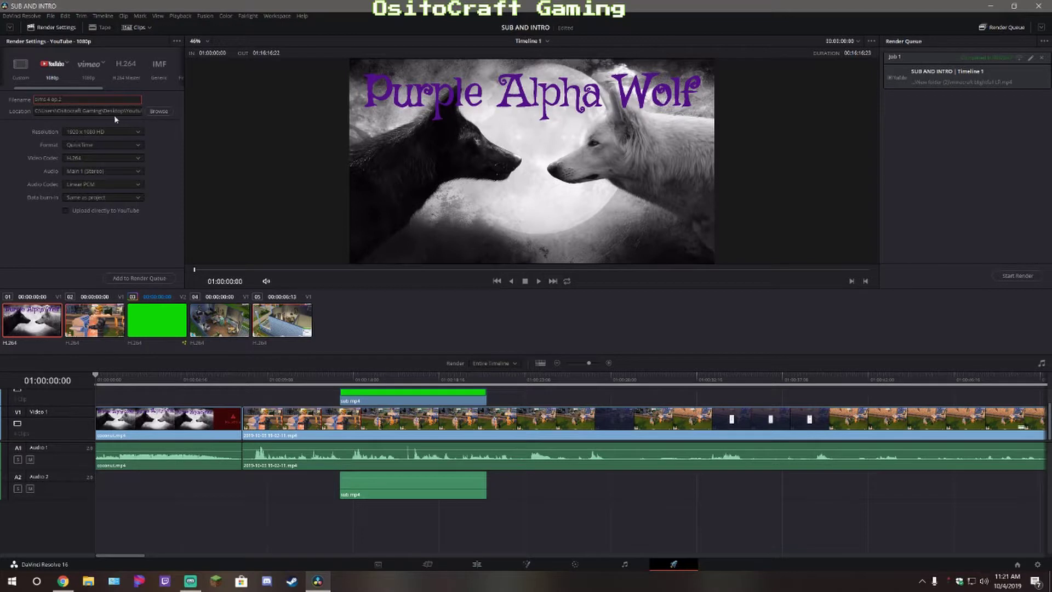
pyautogui.click(158, 111)
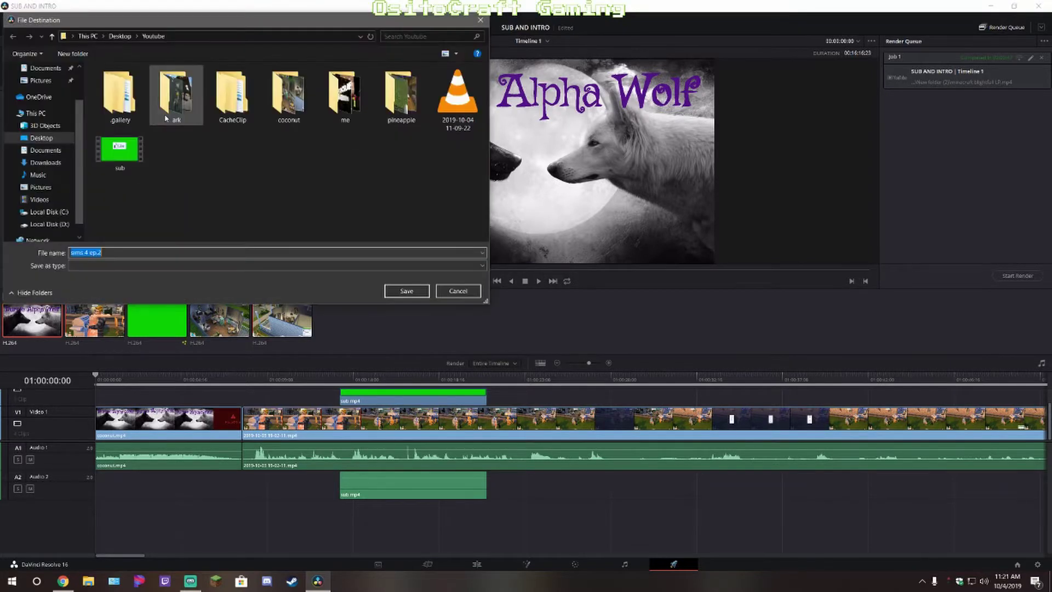
pyautogui.doubleClick(288, 94)
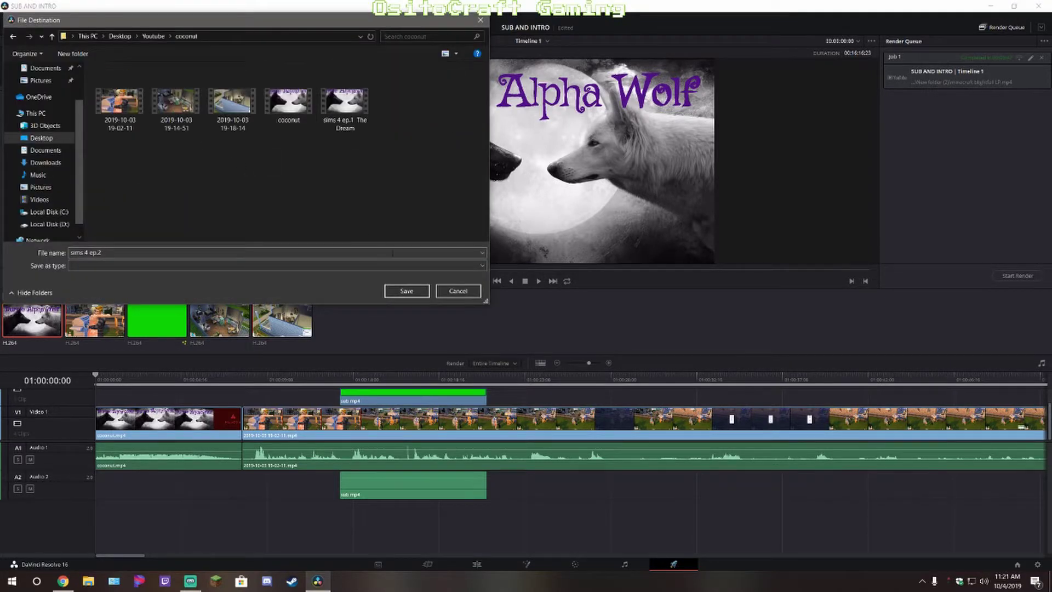
pyautogui.click(415, 291)
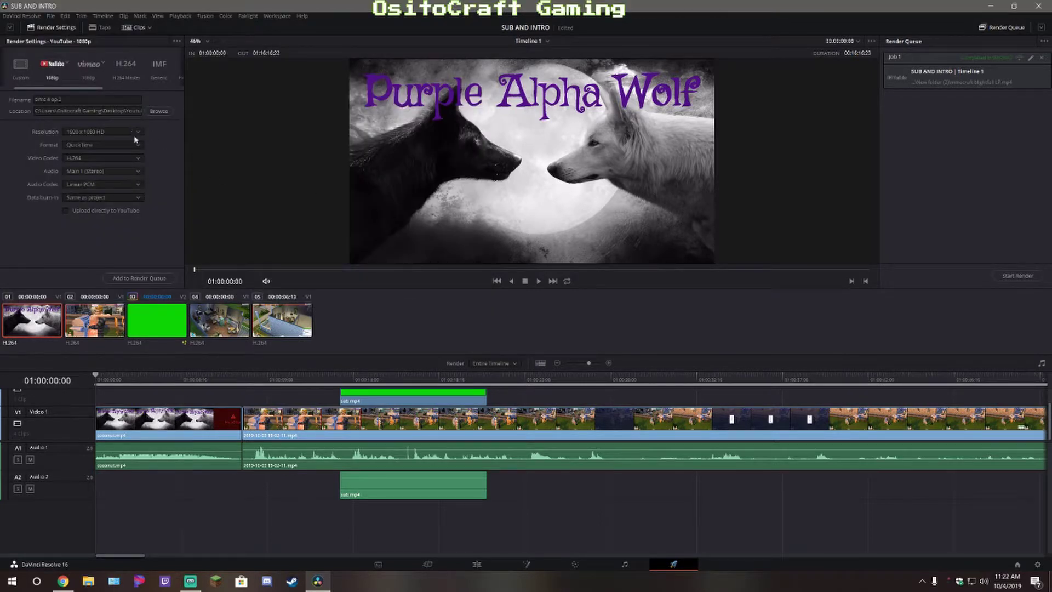
# Set the render format to MP4 and add the timeline to the render queue
pyautogui.click(138, 148)
pyautogui.click(127, 155)
pyautogui.click(157, 279)
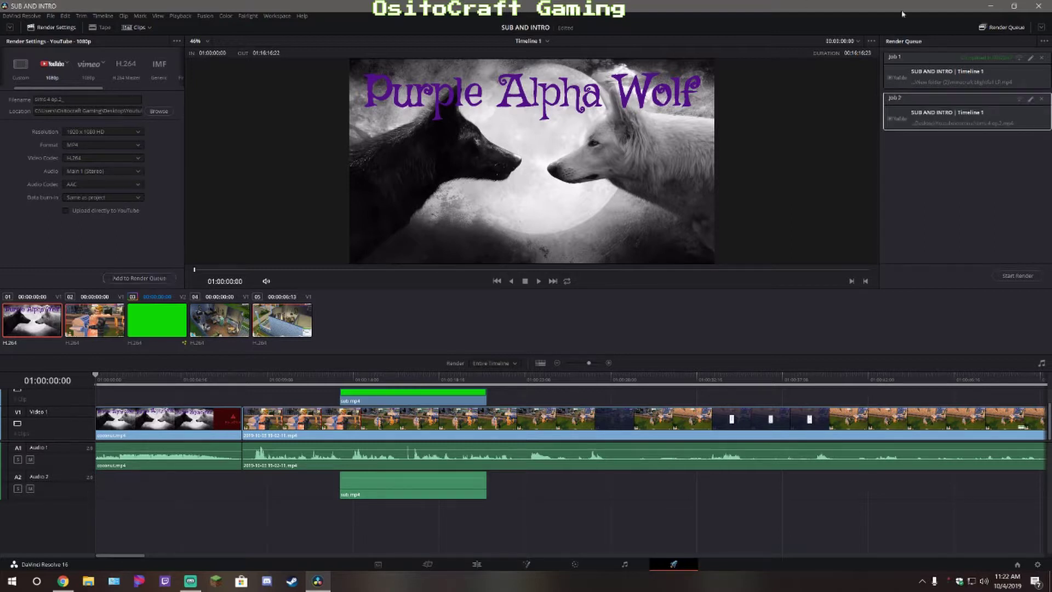
# Render only the sims 4 ep.2 job, clearing the old job beforehand and the rendered one from the queue
pyautogui.click(1042, 58)
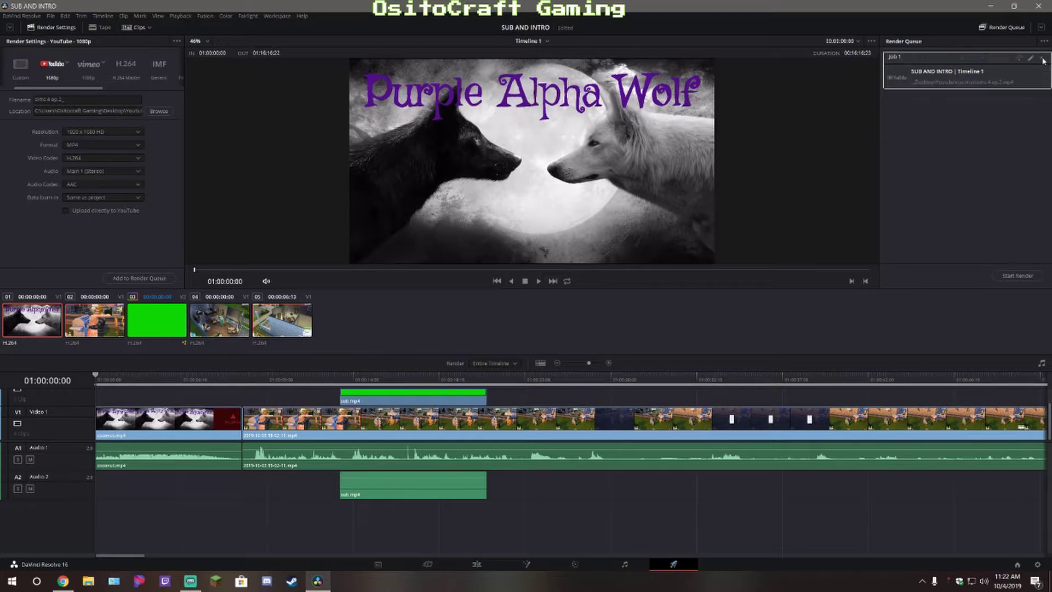
pyautogui.click(1035, 278)
pyautogui.click(1042, 58)
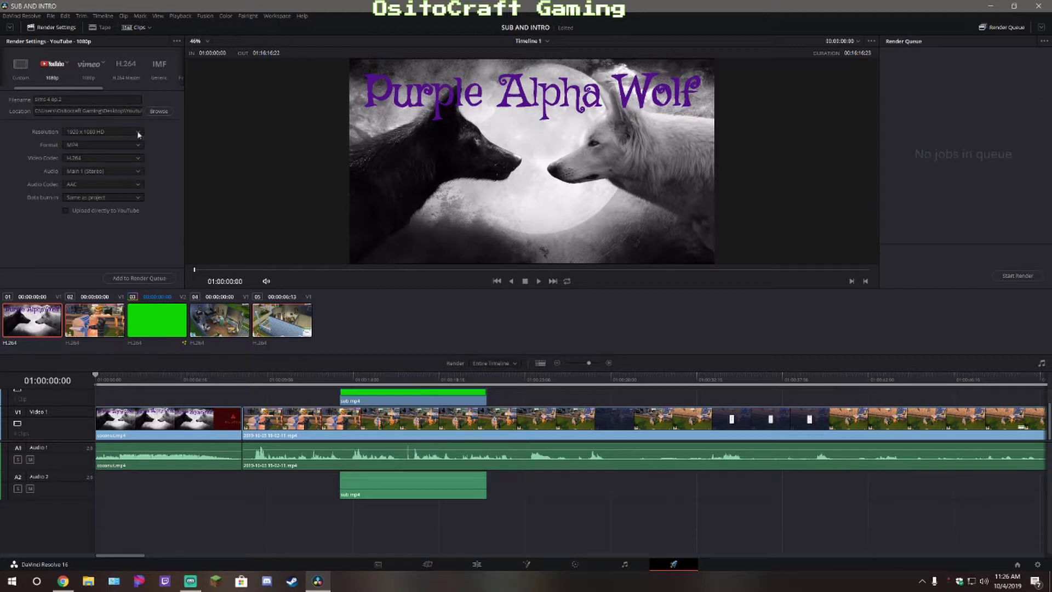
# Switch to the Edit page and delete the 19-02-11 recording and the coconut.mp4 intro from the timeline
pyautogui.click(477, 564)
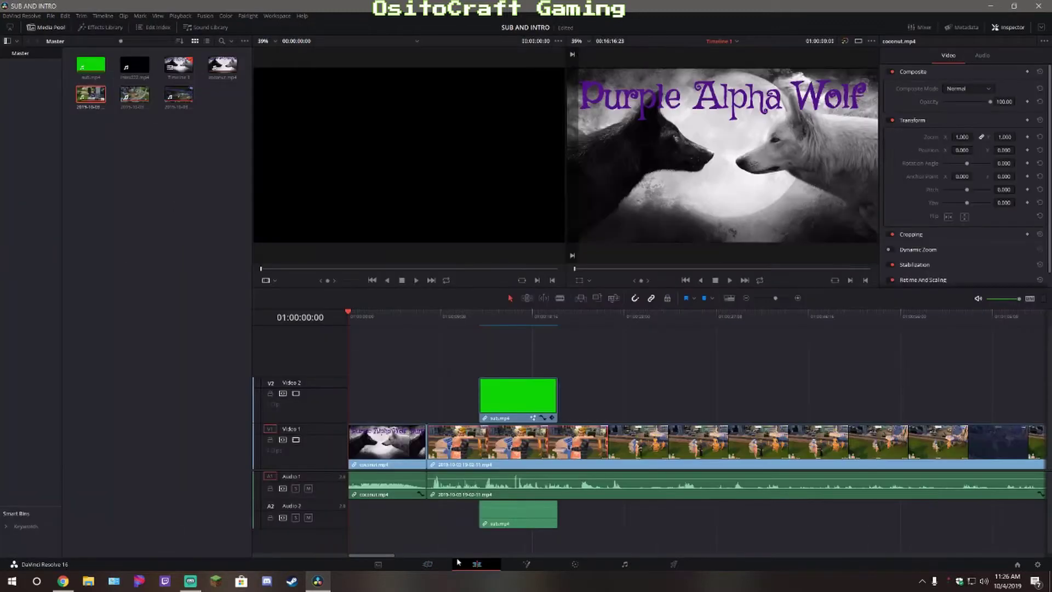
pyautogui.rightClick(469, 456)
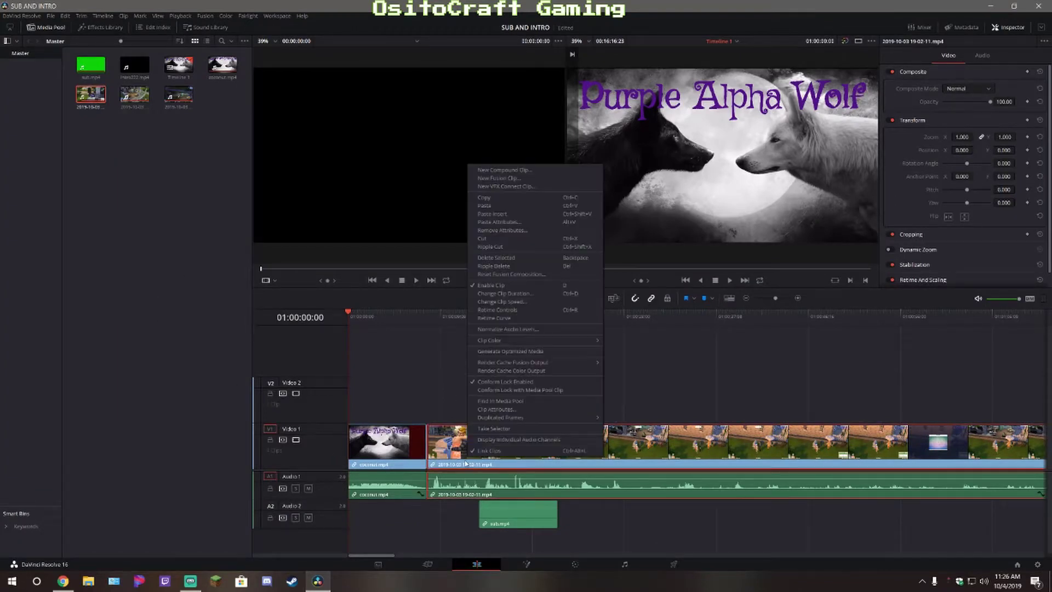
pyautogui.click(496, 258)
pyautogui.rightClick(399, 457)
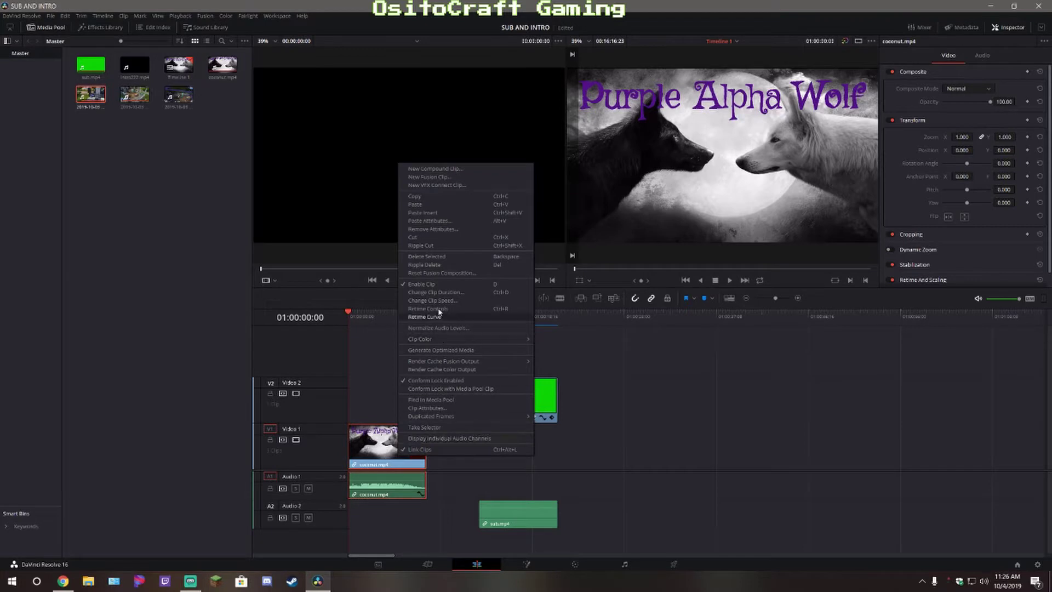
pyautogui.click(426, 256)
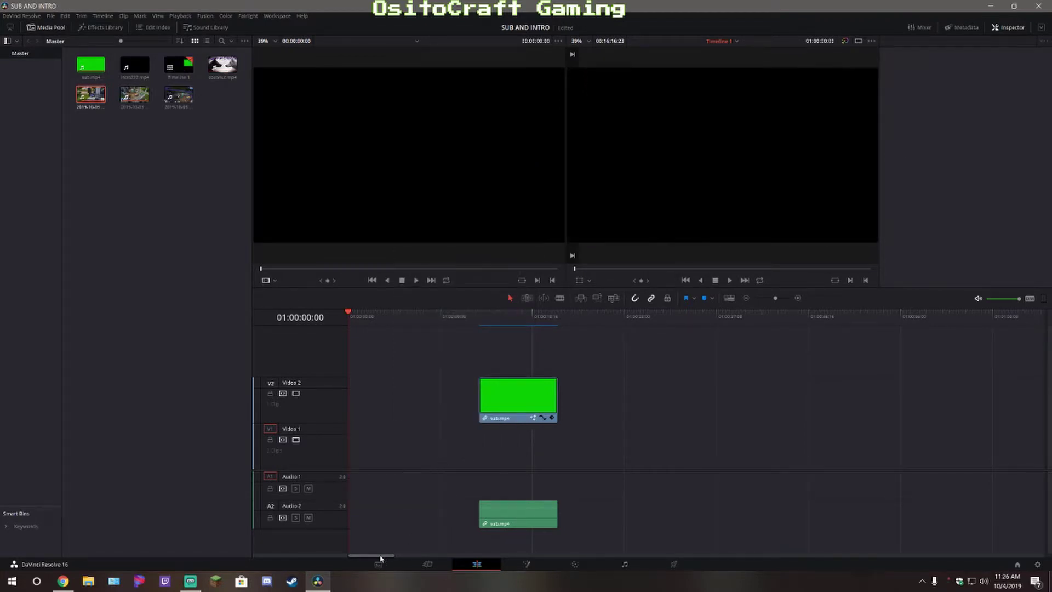
# Delete the 19-14-51 and 19-18-14 recordings from the timeline, keeping only the sub.mp4 clip
pyautogui.moveTo(381, 558); pyautogui.dragTo(873, 556)
pyautogui.rightClick(767, 446)
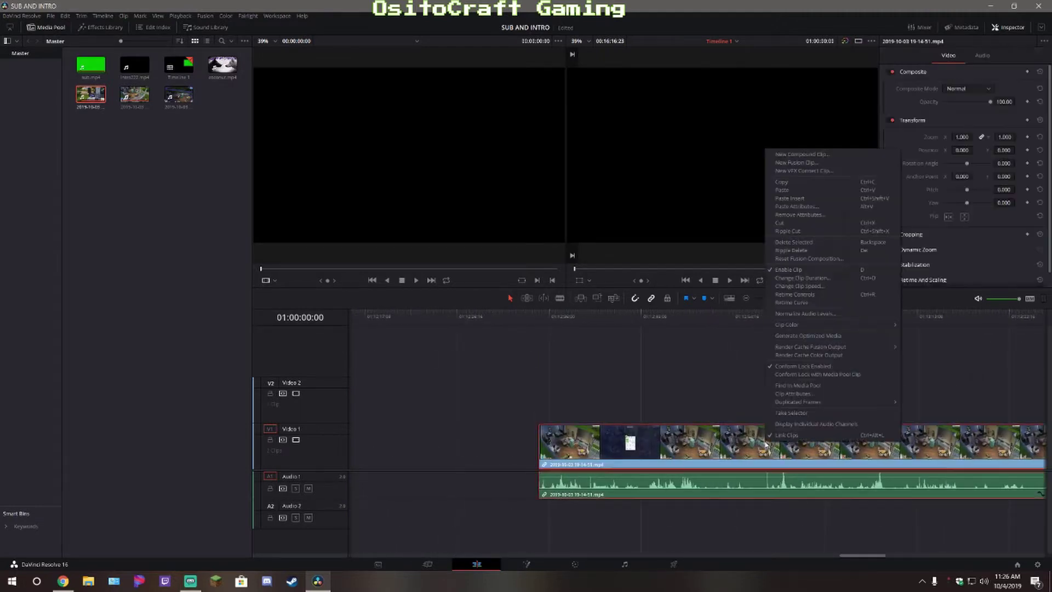
pyautogui.click(797, 242)
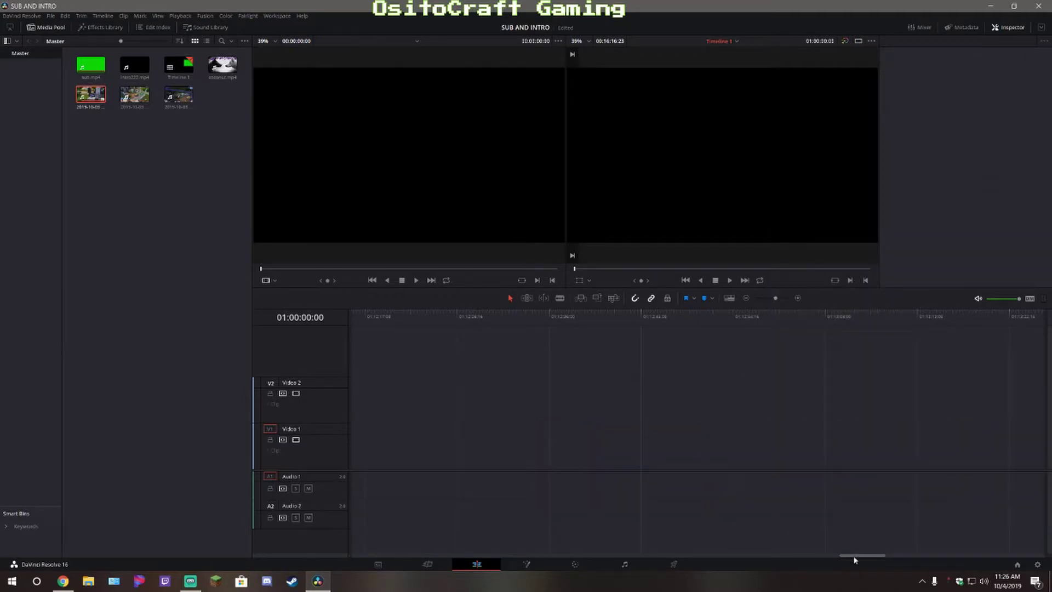
pyautogui.moveTo(856, 556); pyautogui.dragTo(979, 555)
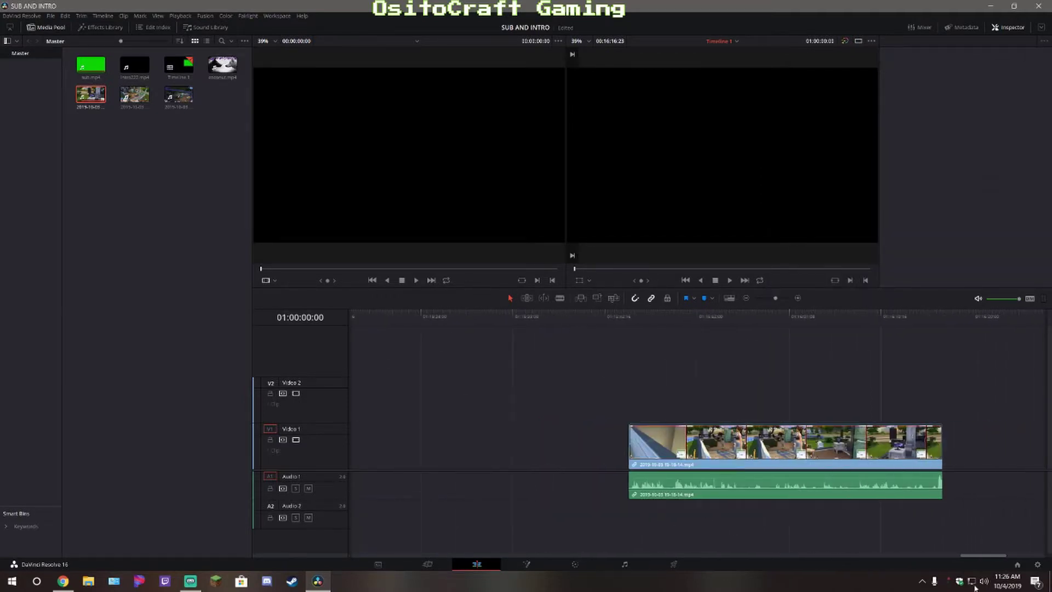
pyautogui.rightClick(818, 455)
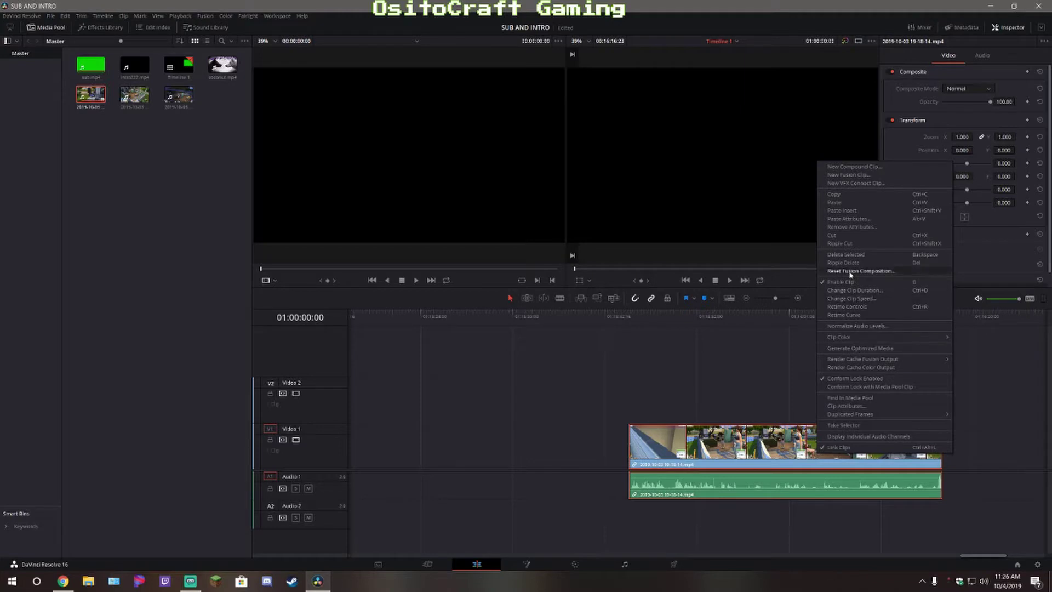
pyautogui.click(847, 254)
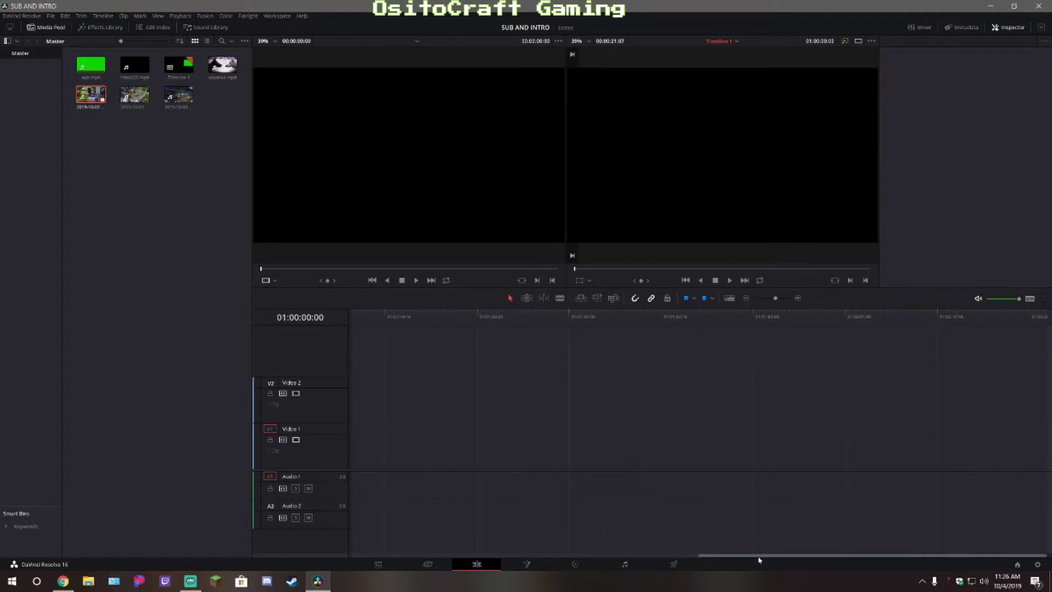
pyautogui.moveTo(760, 559); pyautogui.dragTo(353, 538)
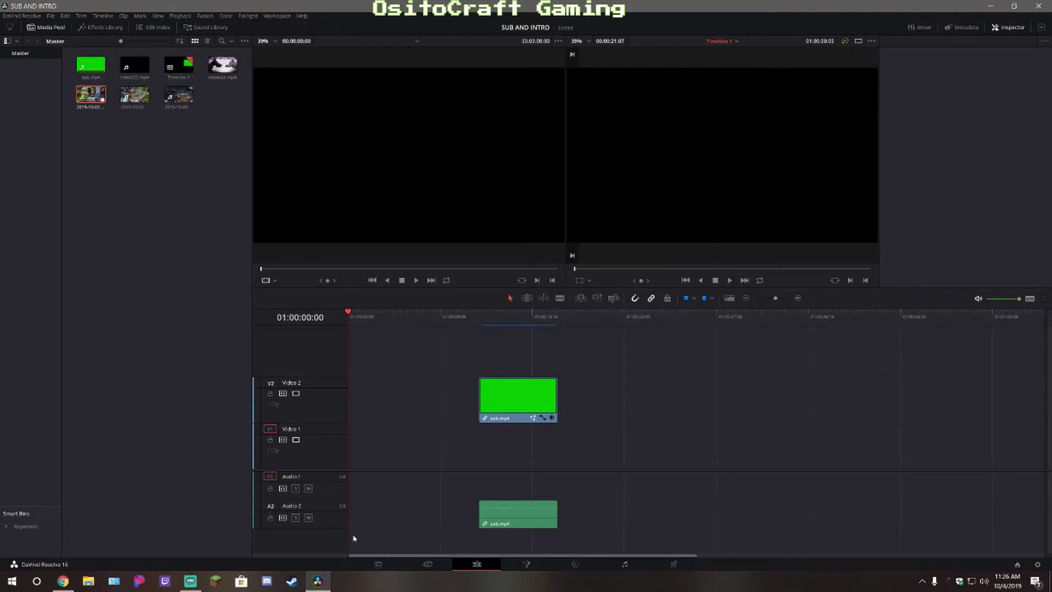
# Remove the three 2019-10-03 gameplay recordings from the Media Pool
pyautogui.click(186, 106)
pyautogui.moveTo(192, 117); pyautogui.dragTo(80, 86)
pyautogui.rightClick(83, 94)
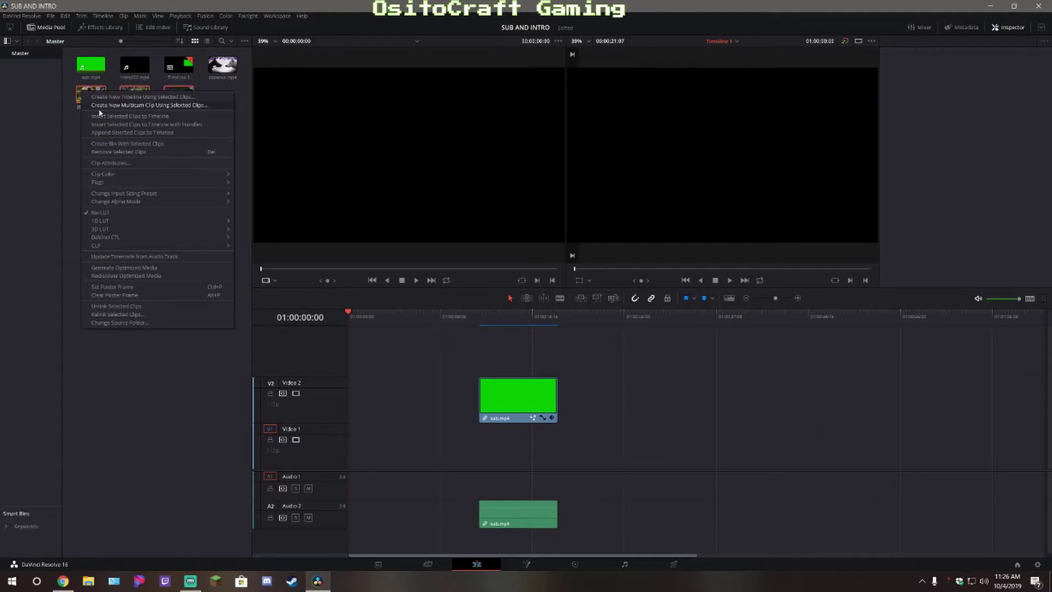
pyautogui.click(124, 153)
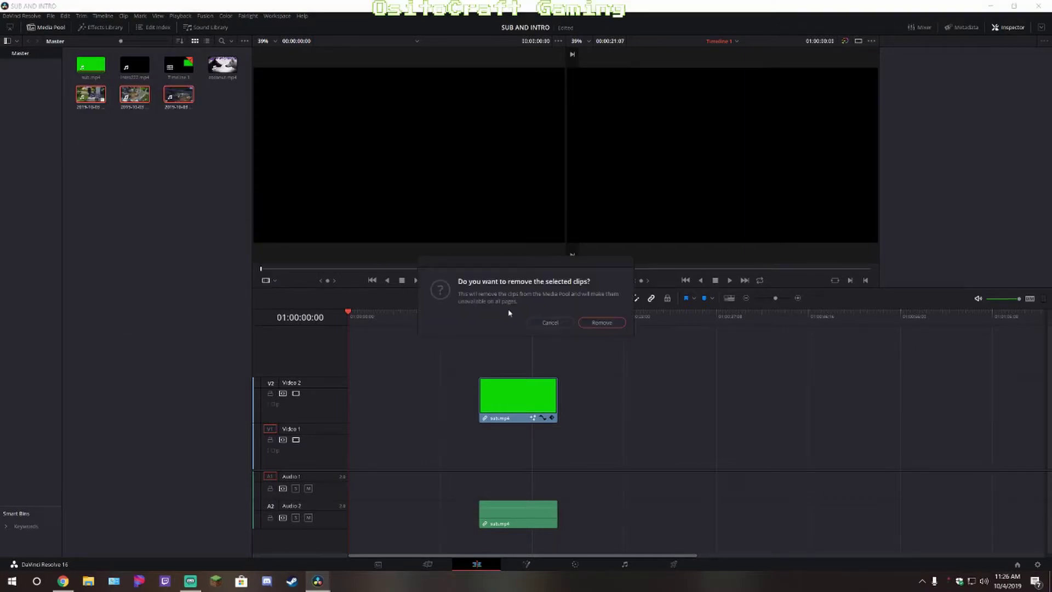
pyautogui.click(602, 323)
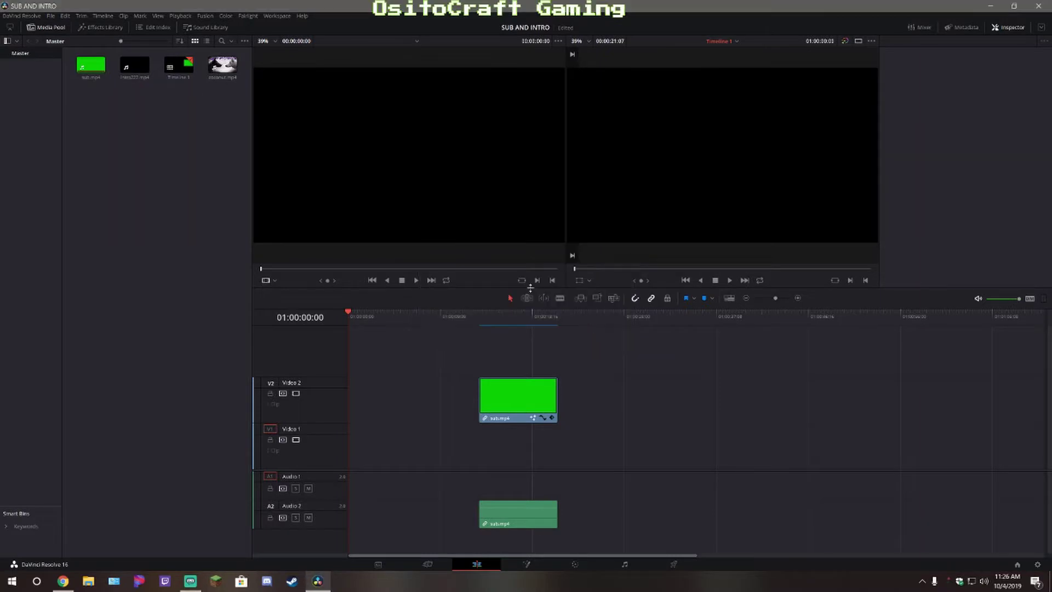
# Remove the coconut.mp4 intro clip from the Media Pool
pyautogui.rightClick(227, 67)
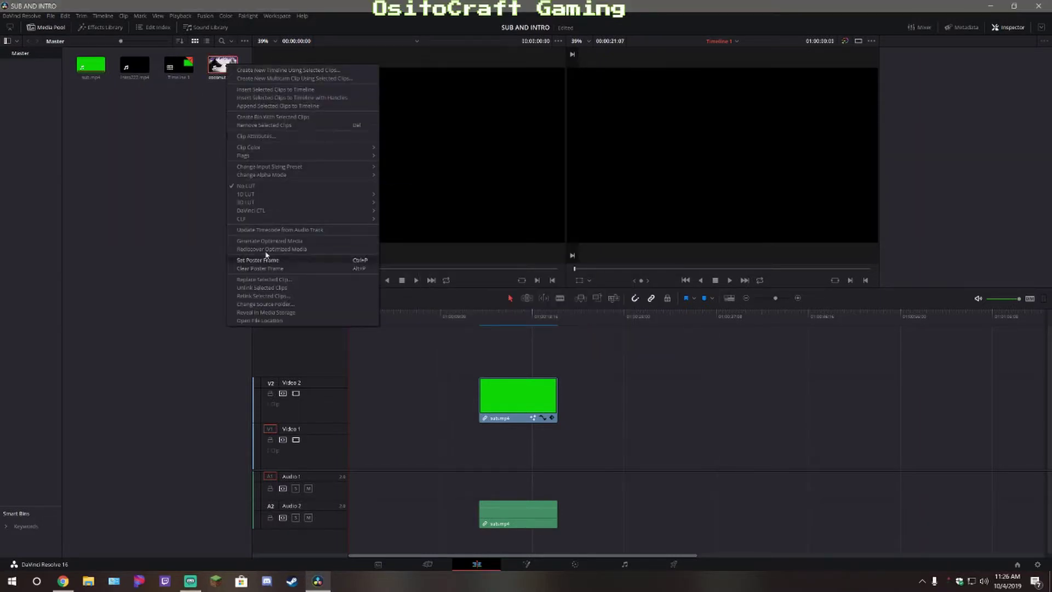
pyautogui.click(275, 126)
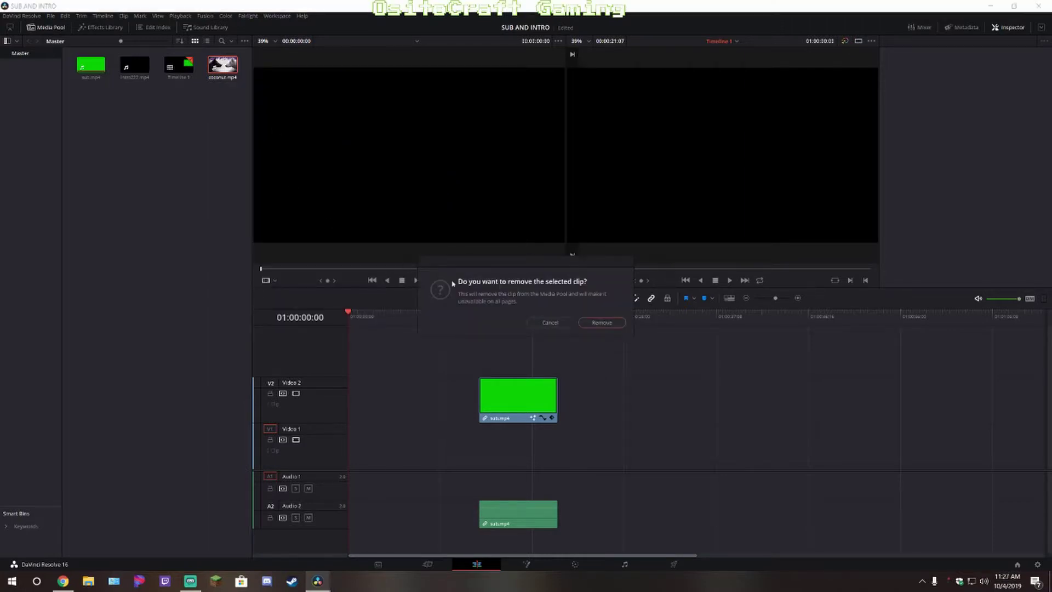
pyautogui.click(601, 323)
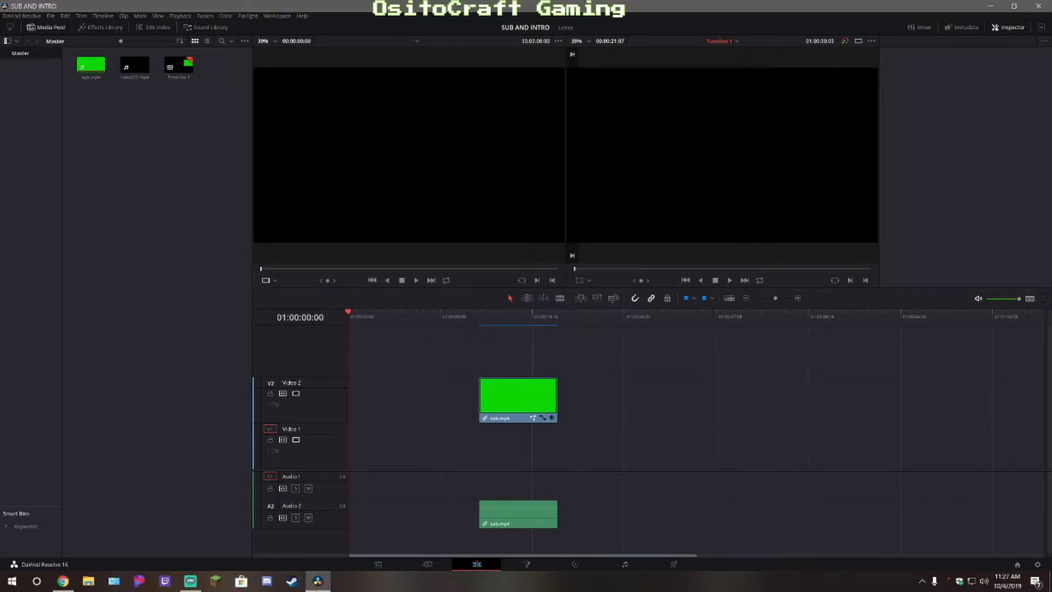
# Check the Desktop's Youtube\coconut folder in File Explorer for the rendered video, and go back to the Youtube folder
pyautogui.click(88, 581)
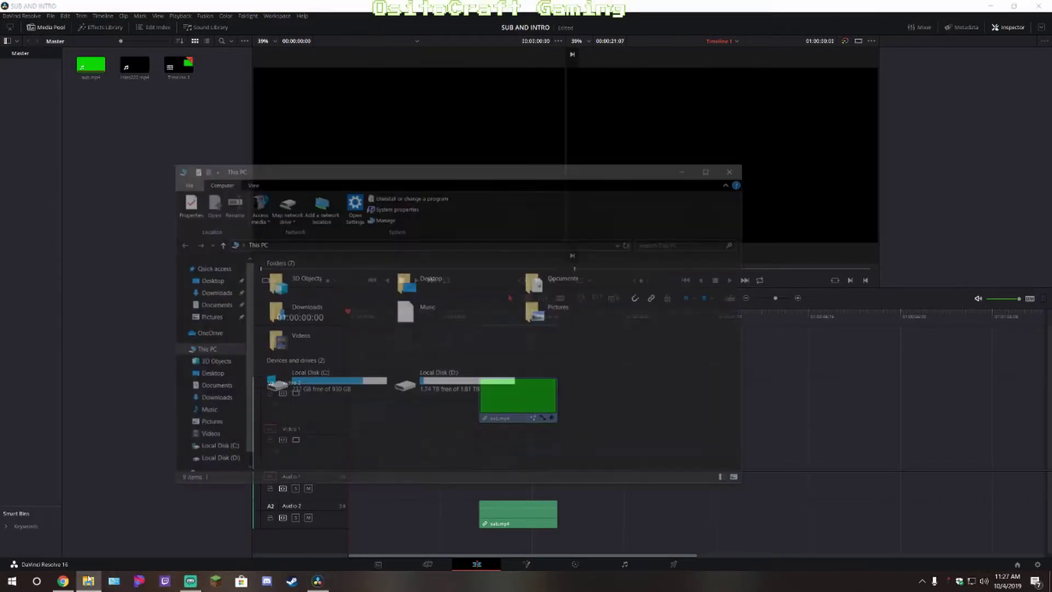
pyautogui.doubleClick(450, 295)
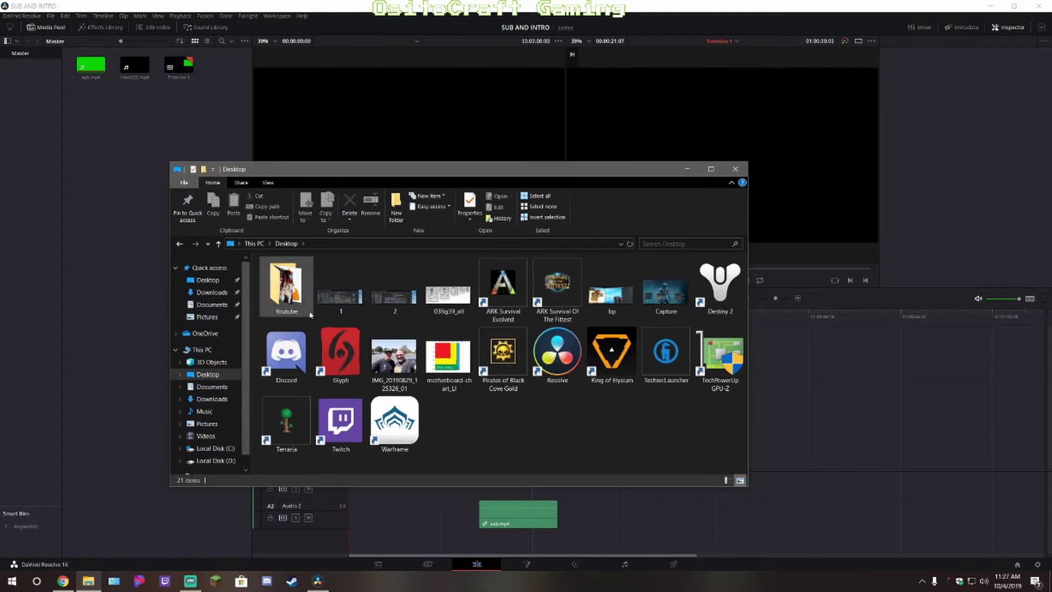
pyautogui.doubleClick(289, 310)
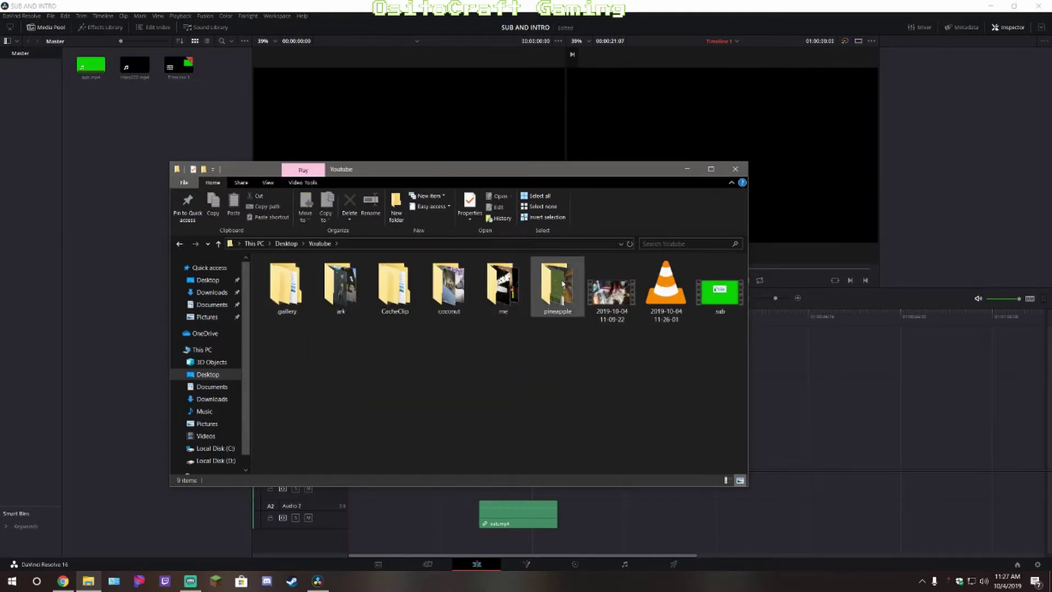
pyautogui.click(442, 301)
pyautogui.doubleClick(441, 301)
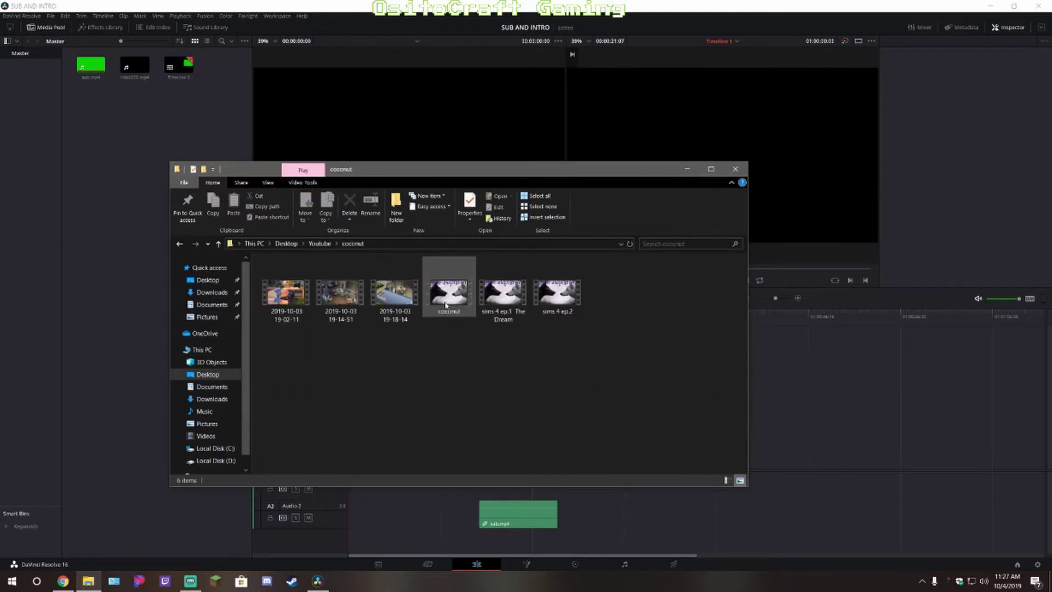
pyautogui.click(179, 250)
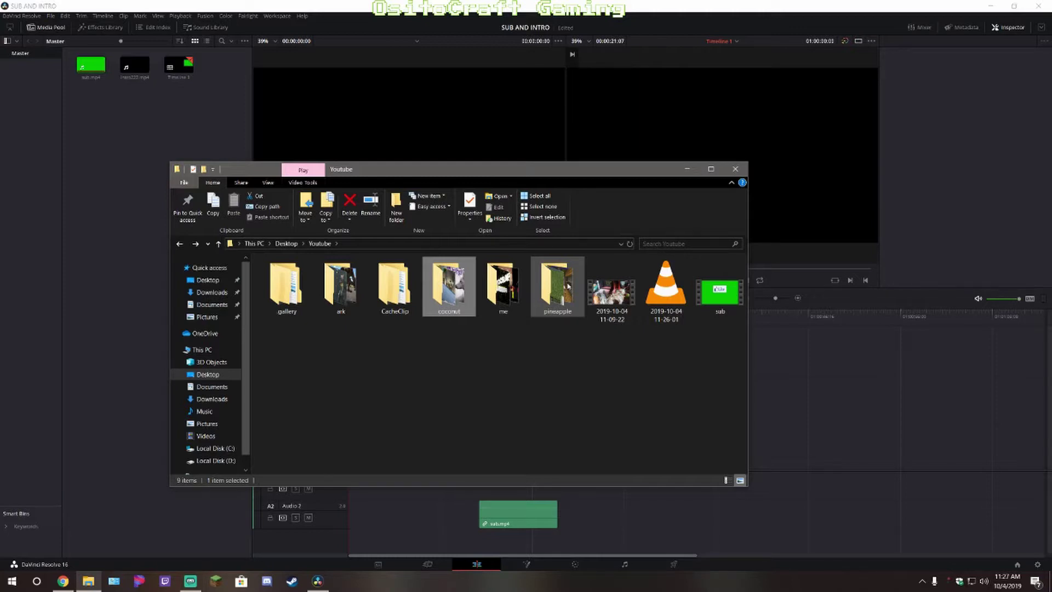
# Import the pineapple intro and the four 2019-10-03 recordings from the Youtube\pineapple folder into the Media Pool
pyautogui.doubleClick(568, 287)
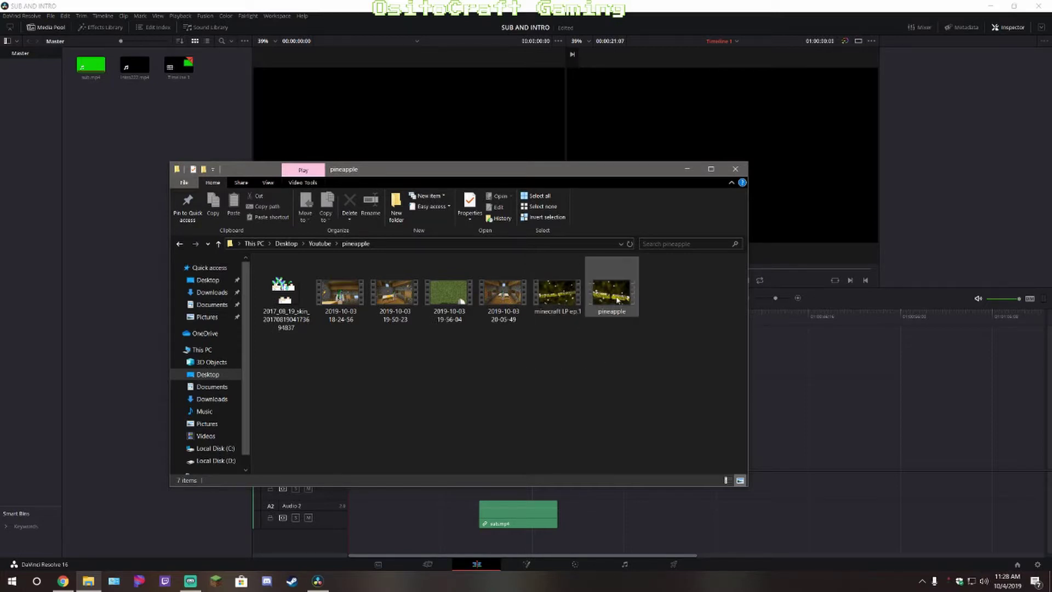
pyautogui.moveTo(616, 298); pyautogui.dragTo(117, 390)
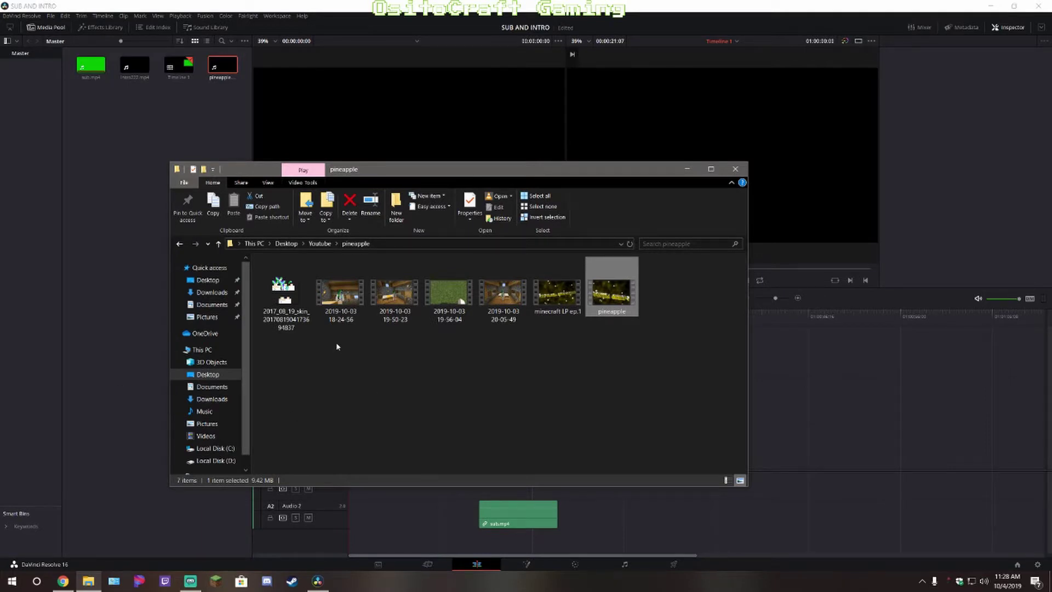
pyautogui.moveTo(345, 359); pyautogui.dragTo(510, 296)
pyautogui.moveTo(366, 303); pyautogui.dragTo(116, 192)
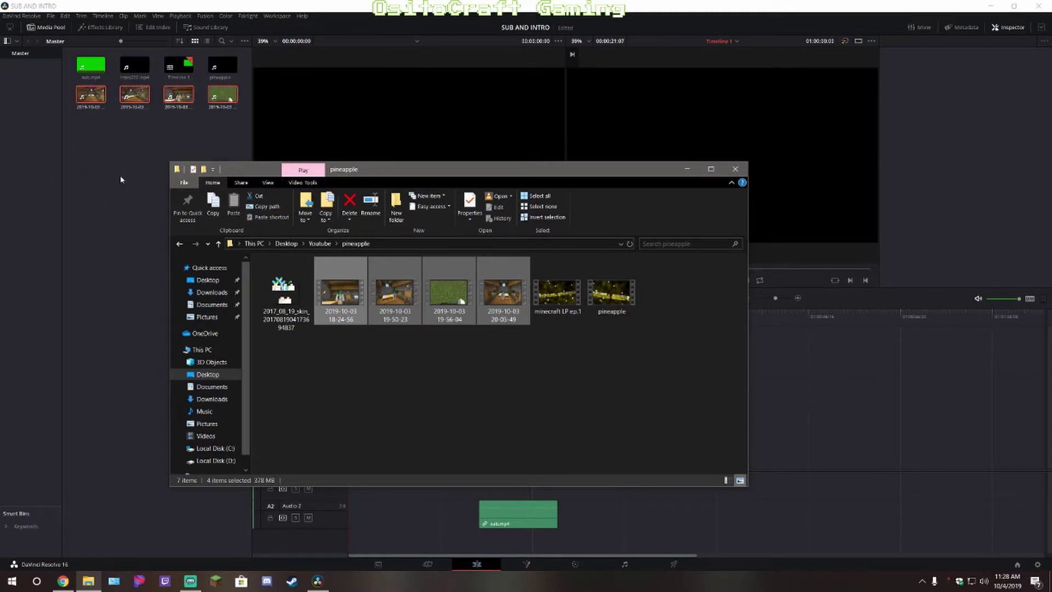
pyautogui.click(143, 134)
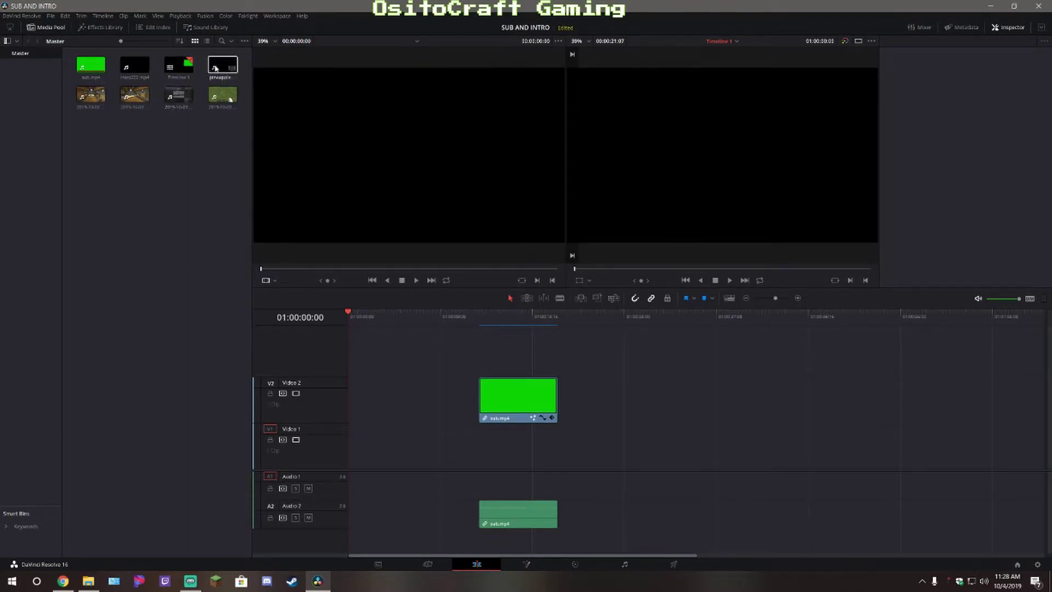
# Place the pineapple.mp4 intro at the start of the timeline on Video 1
pyautogui.moveTo(222, 66); pyautogui.dragTo(365, 436)
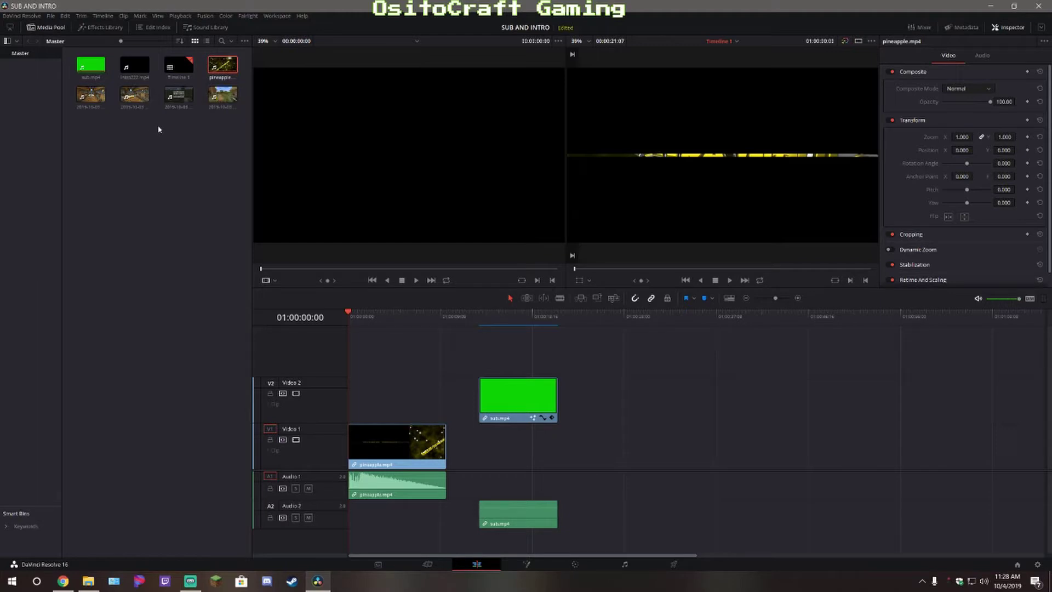
pyautogui.rightClick(90, 101)
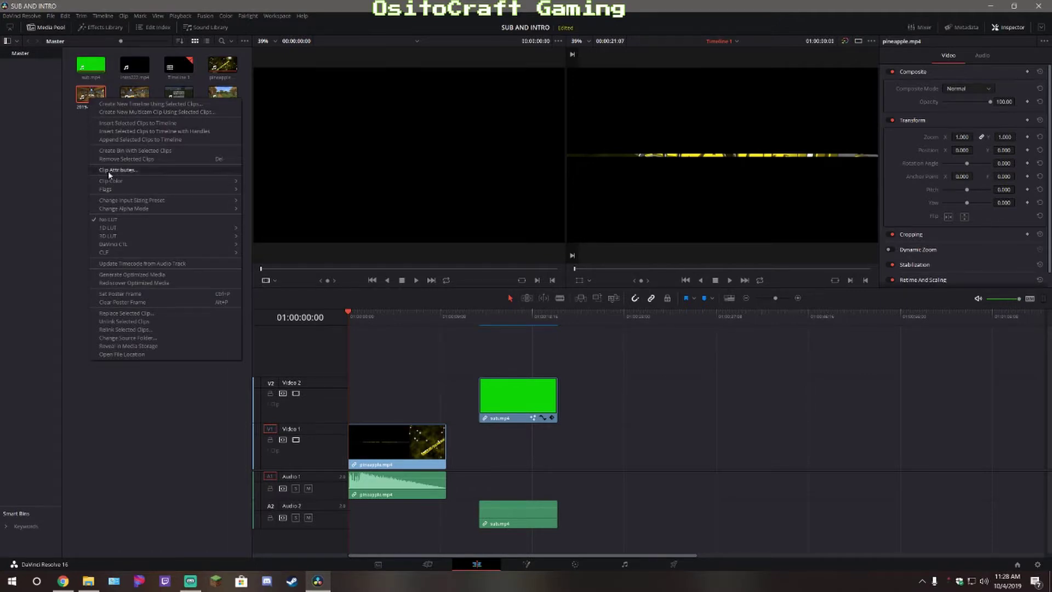
pyautogui.click(81, 211)
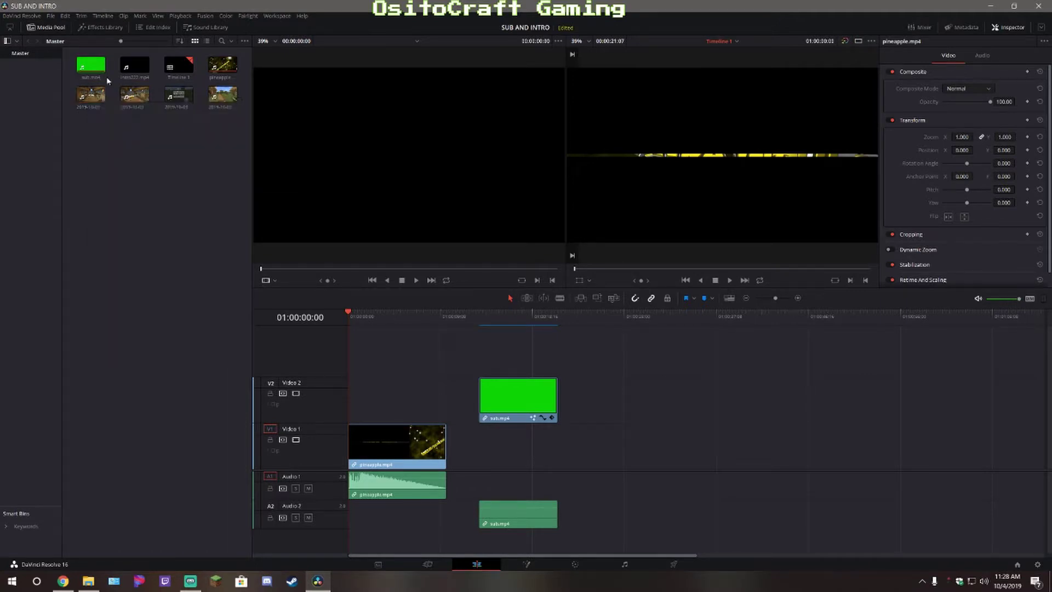
pyautogui.doubleClick(82, 101)
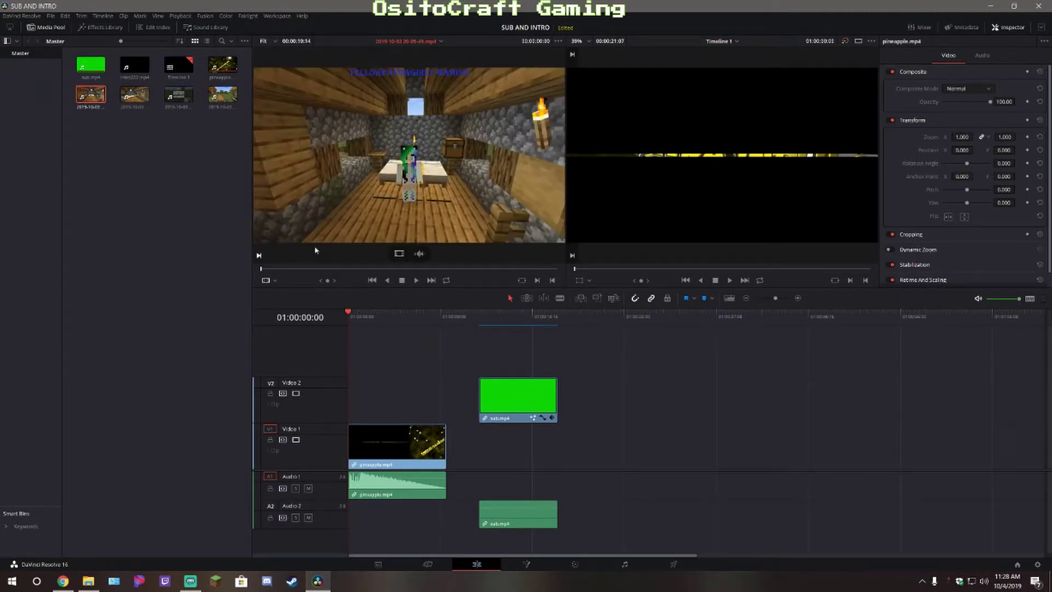
pyautogui.click(417, 281)
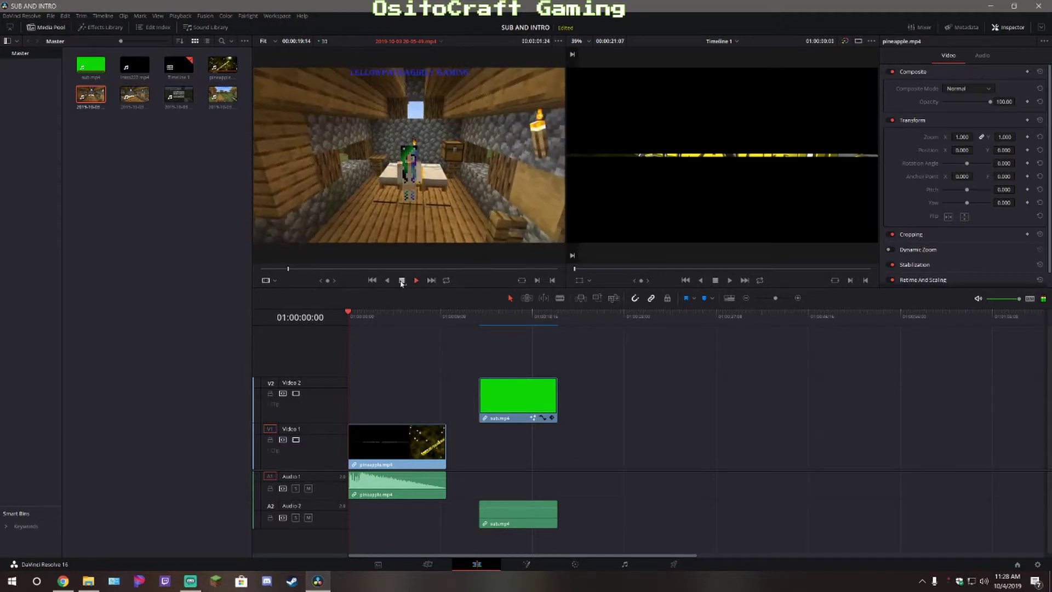
pyautogui.click(401, 281)
pyautogui.click(175, 199)
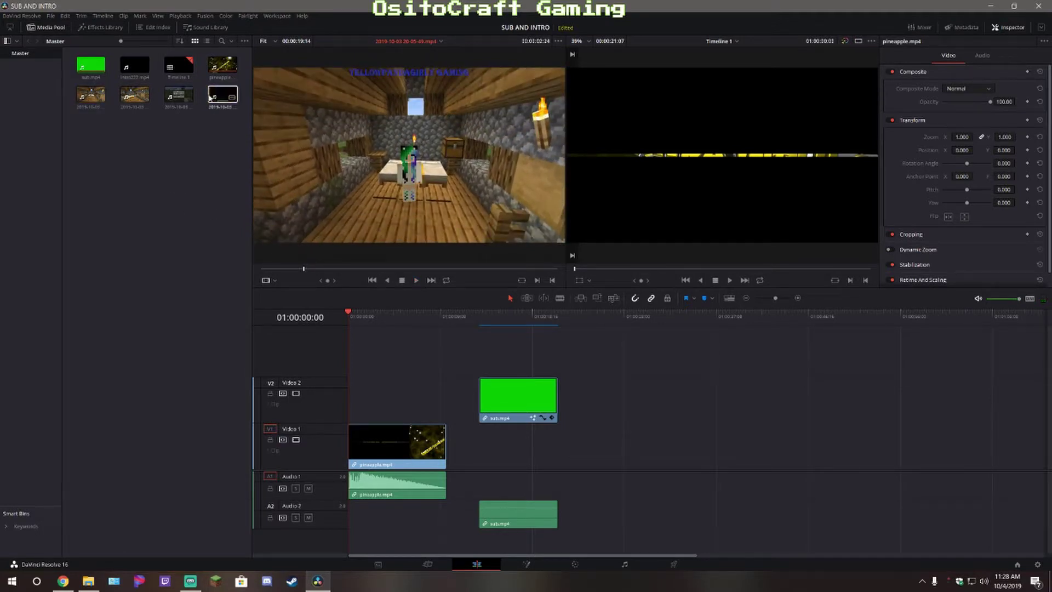
pyautogui.click(168, 99)
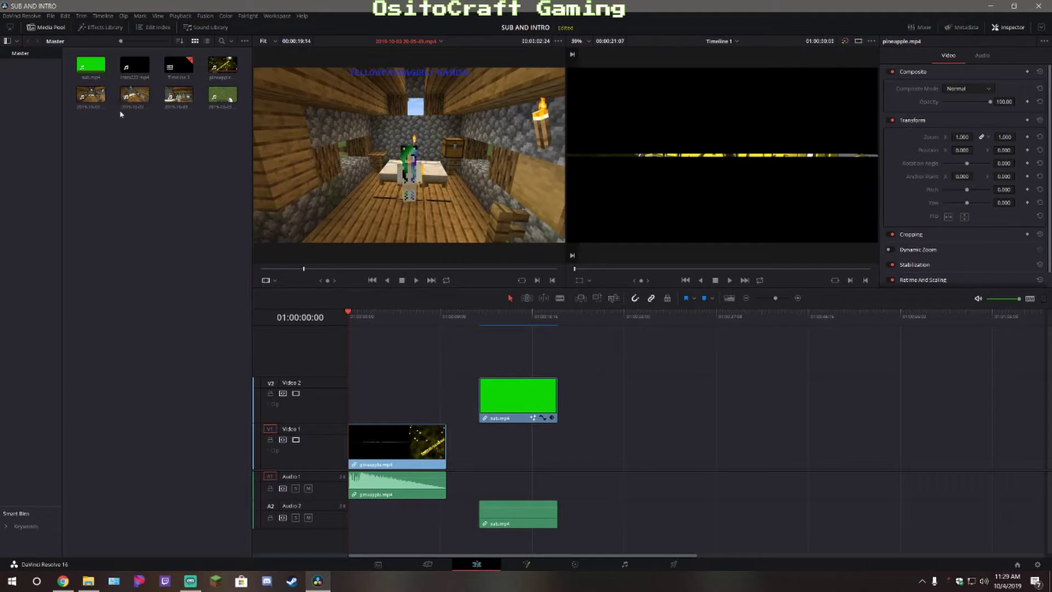
pyautogui.click(132, 94)
pyautogui.doubleClick(132, 94)
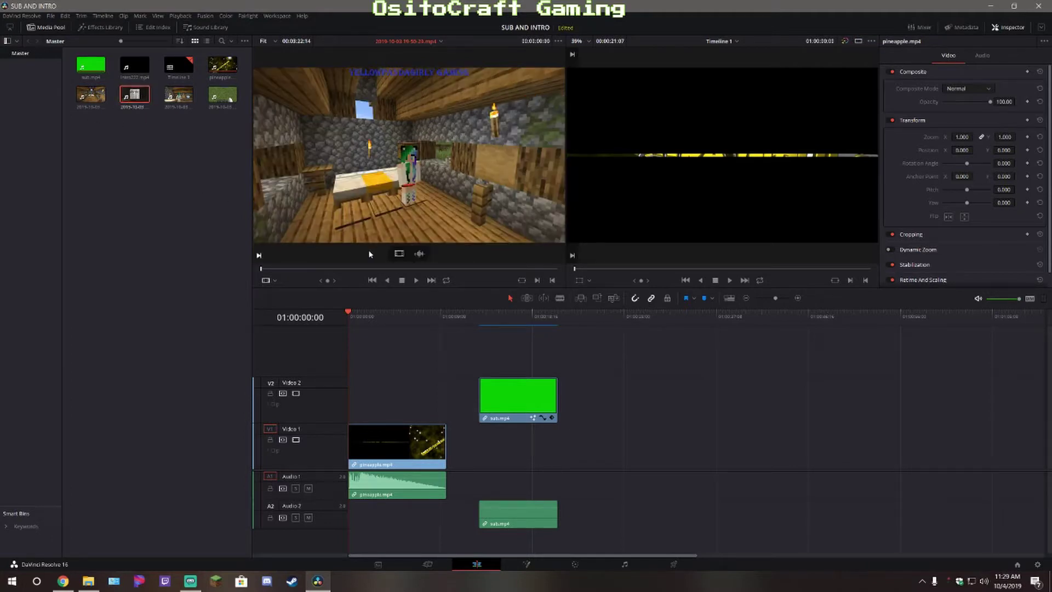
pyautogui.click(415, 280)
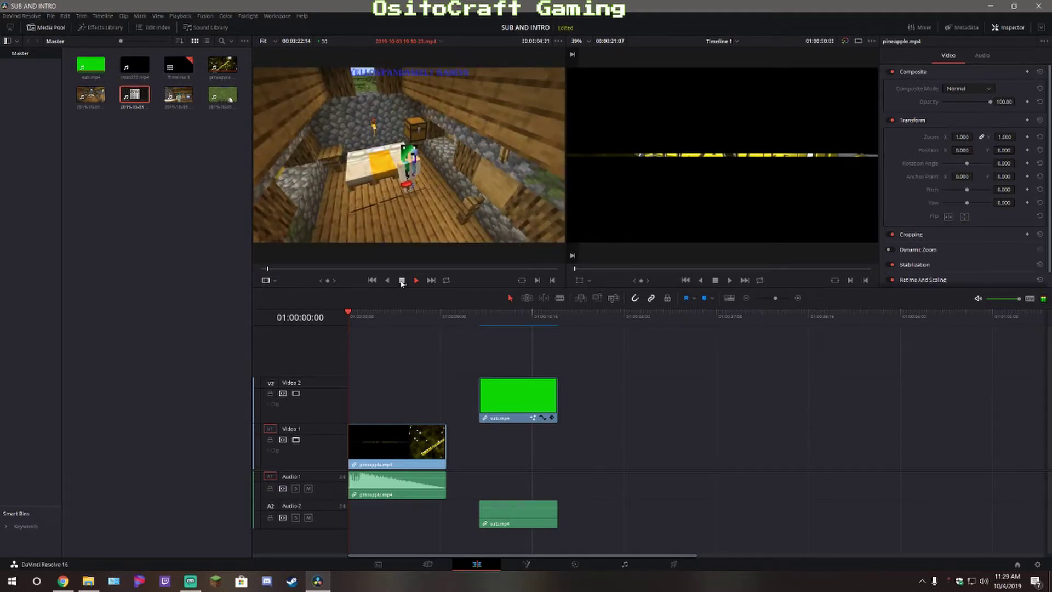
pyautogui.click(402, 281)
pyautogui.moveTo(130, 100); pyautogui.dragTo(447, 471)
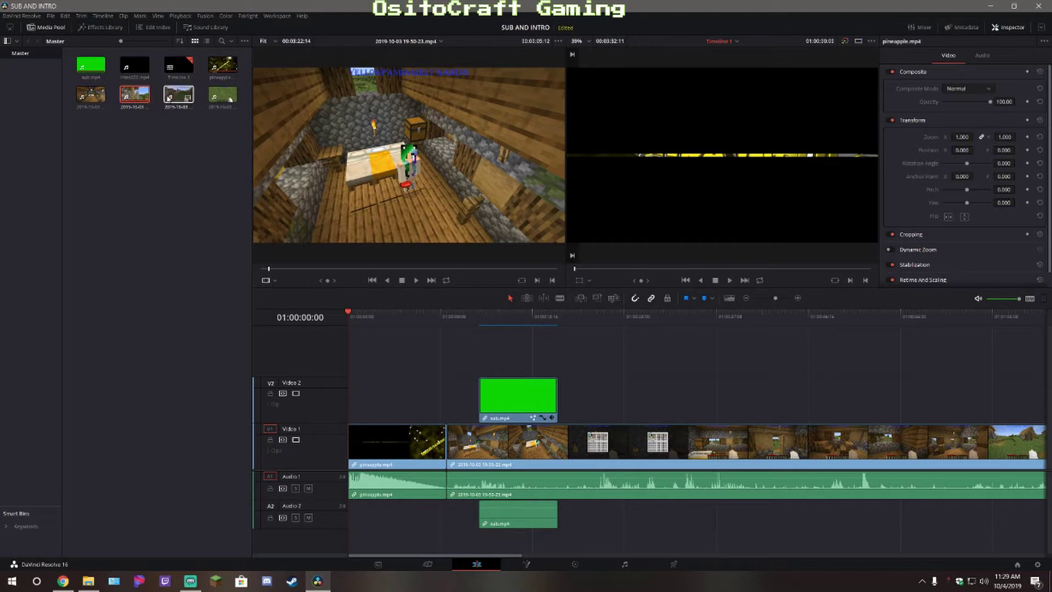
pyautogui.click(181, 99)
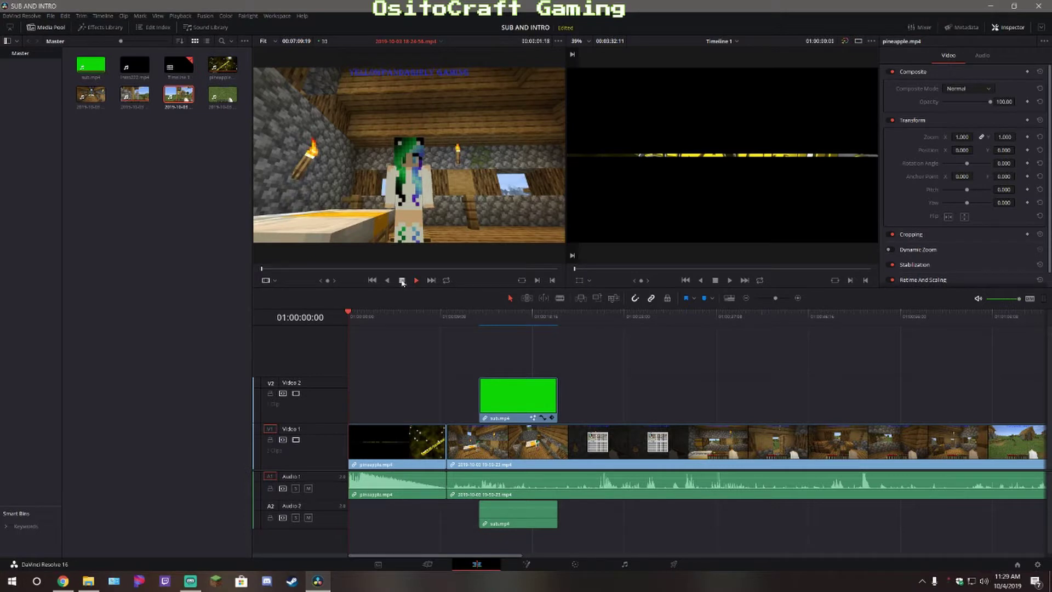
pyautogui.click(402, 281)
pyautogui.rightClick(185, 101)
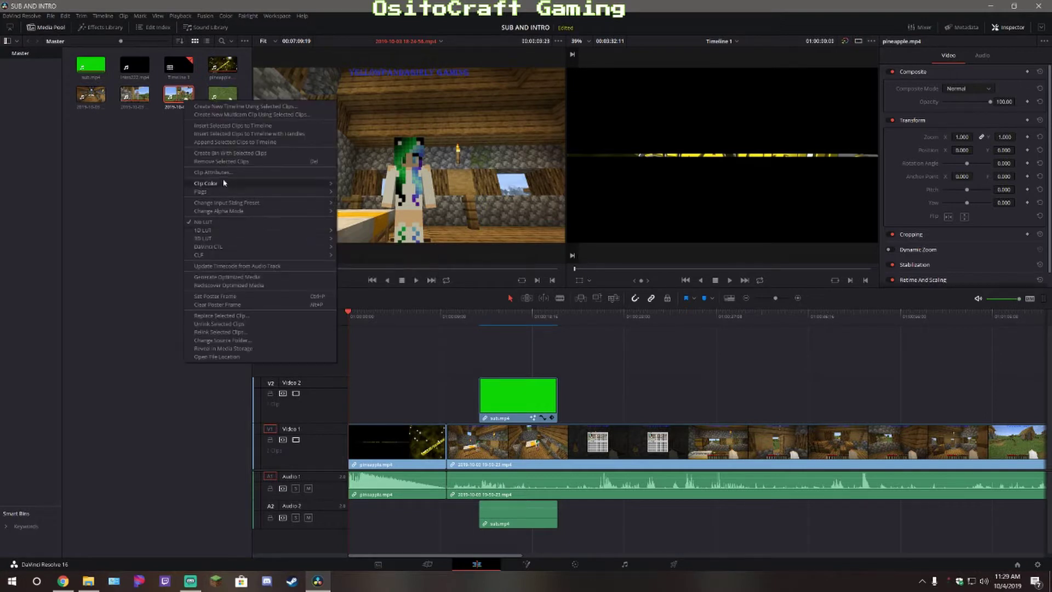
pyautogui.moveTo(232, 181)
pyautogui.click(224, 163)
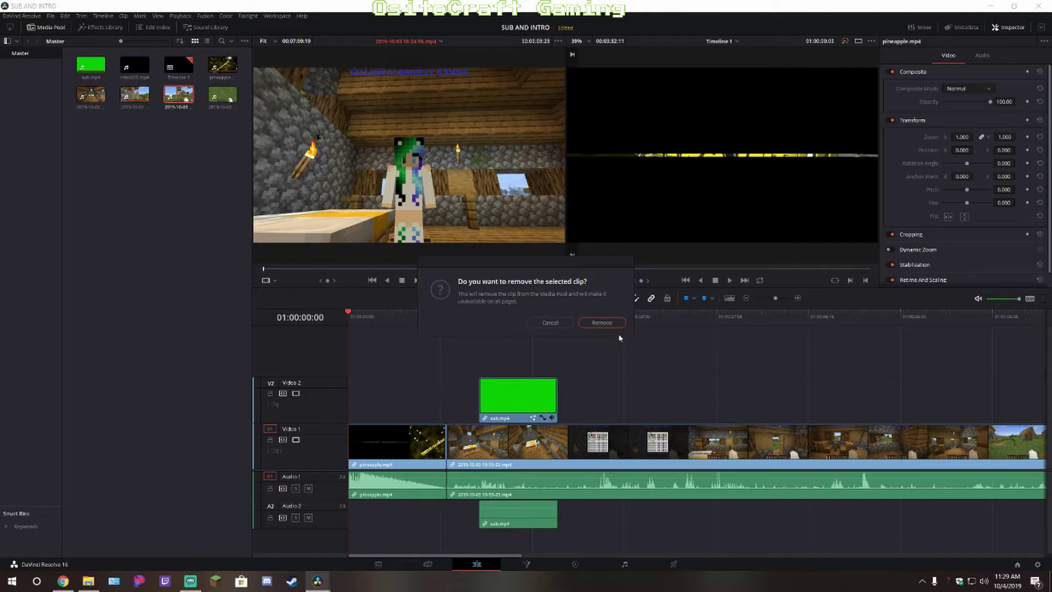
pyautogui.click(603, 323)
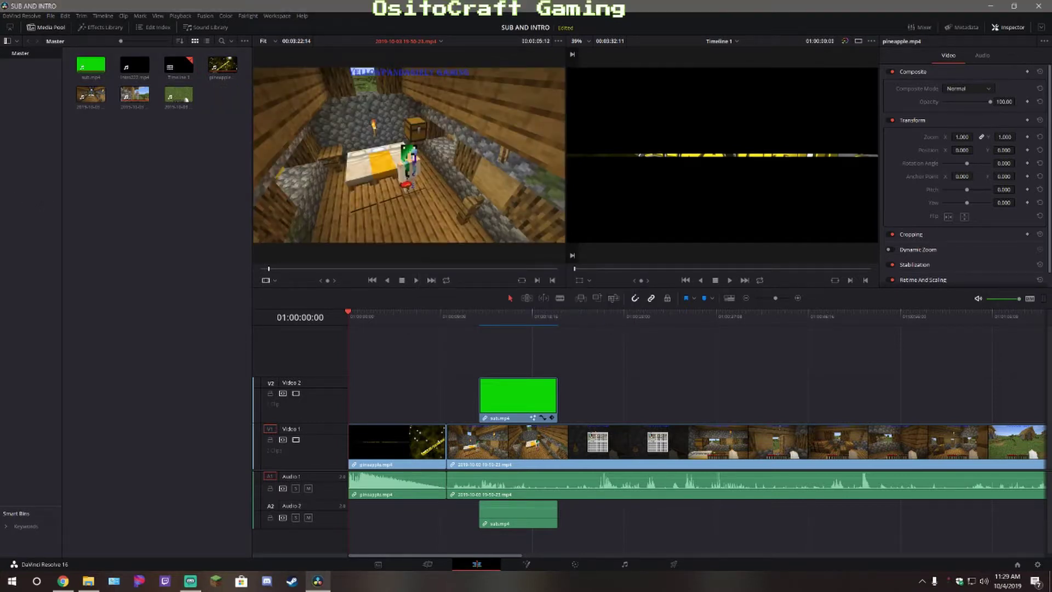
pyautogui.moveTo(0, 22); pyautogui.dragTo(438, 81)
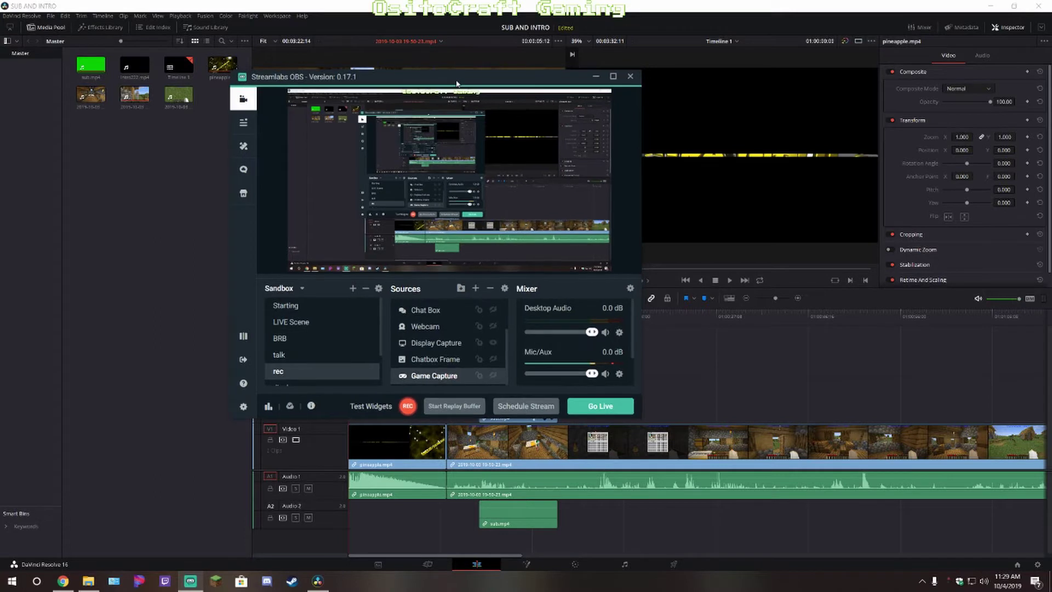
pyautogui.moveTo(461, 85); pyautogui.dragTo(3, 66)
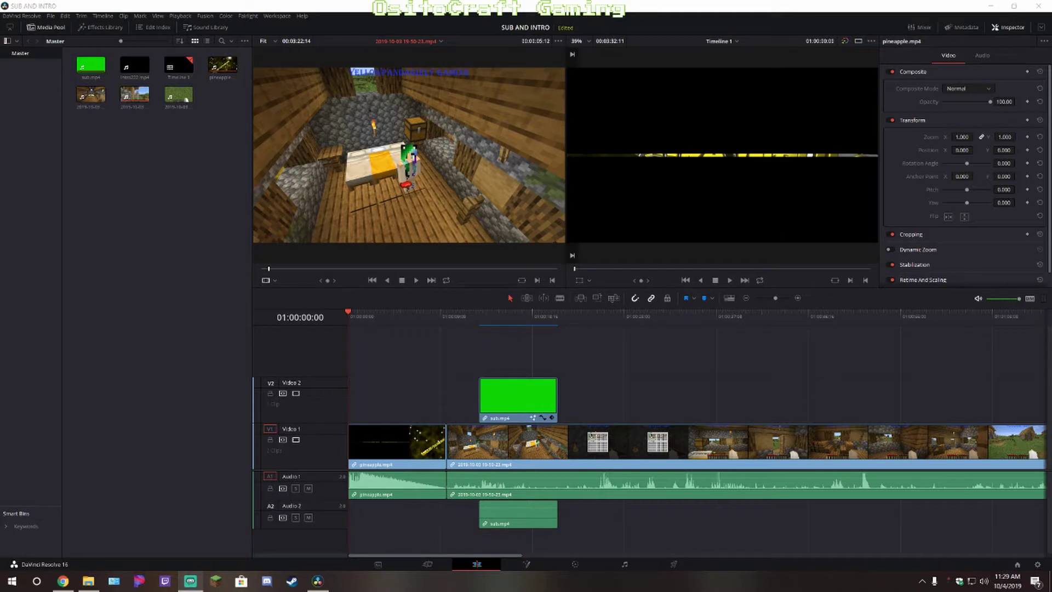
pyautogui.click(127, 96)
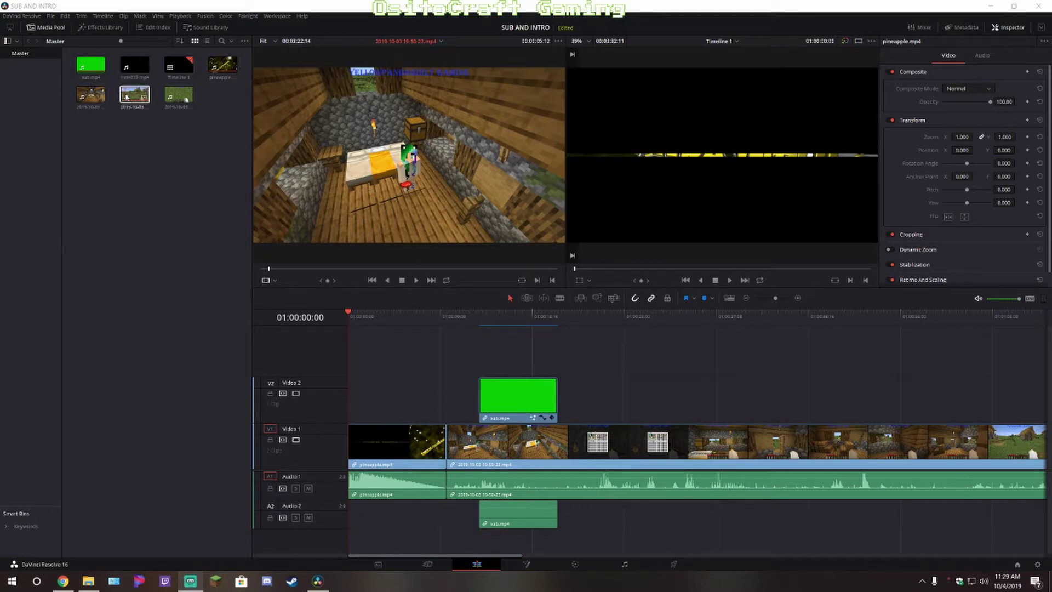
pyautogui.click(92, 98)
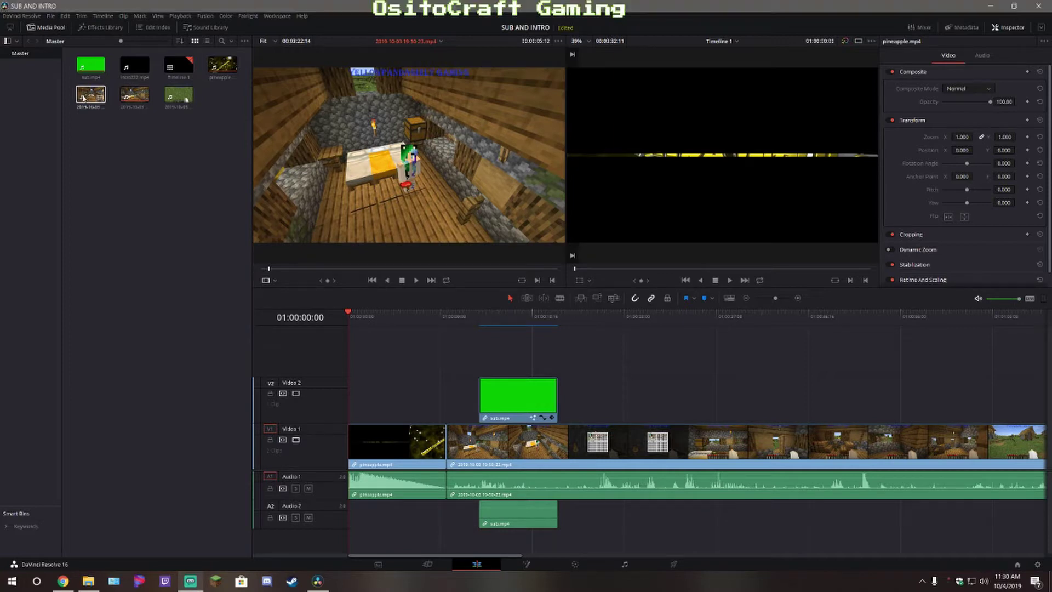
pyautogui.doubleClick(84, 98)
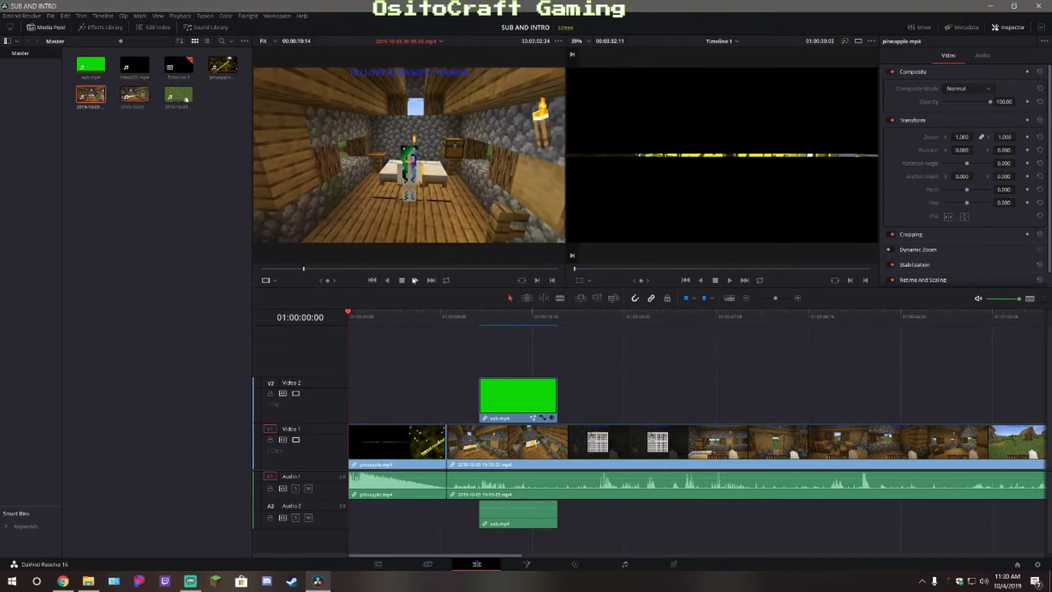
pyautogui.click(415, 281)
pyautogui.click(402, 281)
pyautogui.moveTo(462, 557); pyautogui.dragTo(928, 567)
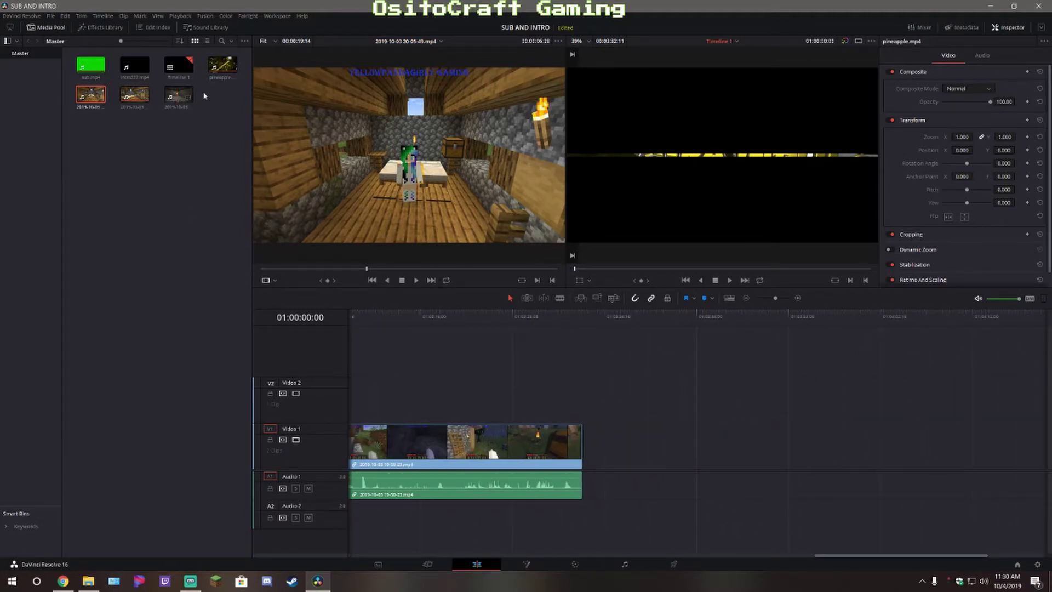
pyautogui.moveTo(180, 95); pyautogui.dragTo(581, 436)
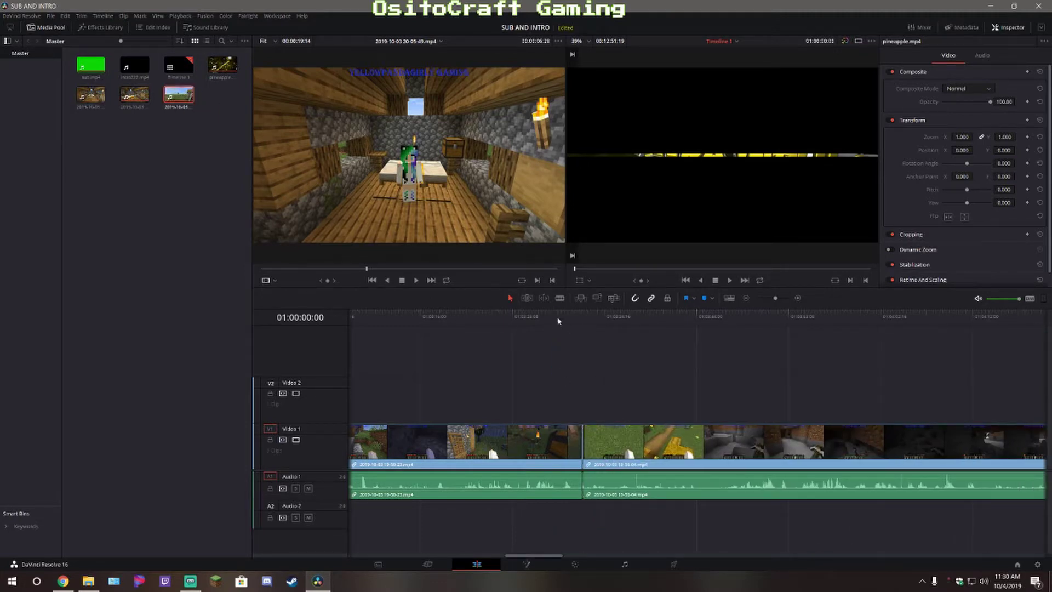
pyautogui.click(559, 317)
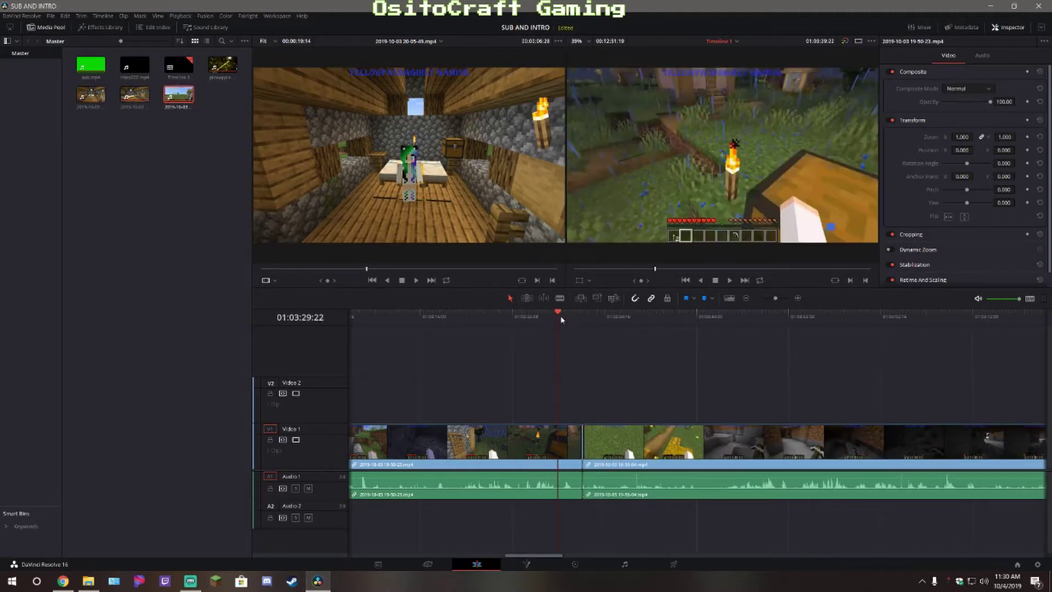
pyautogui.click(730, 281)
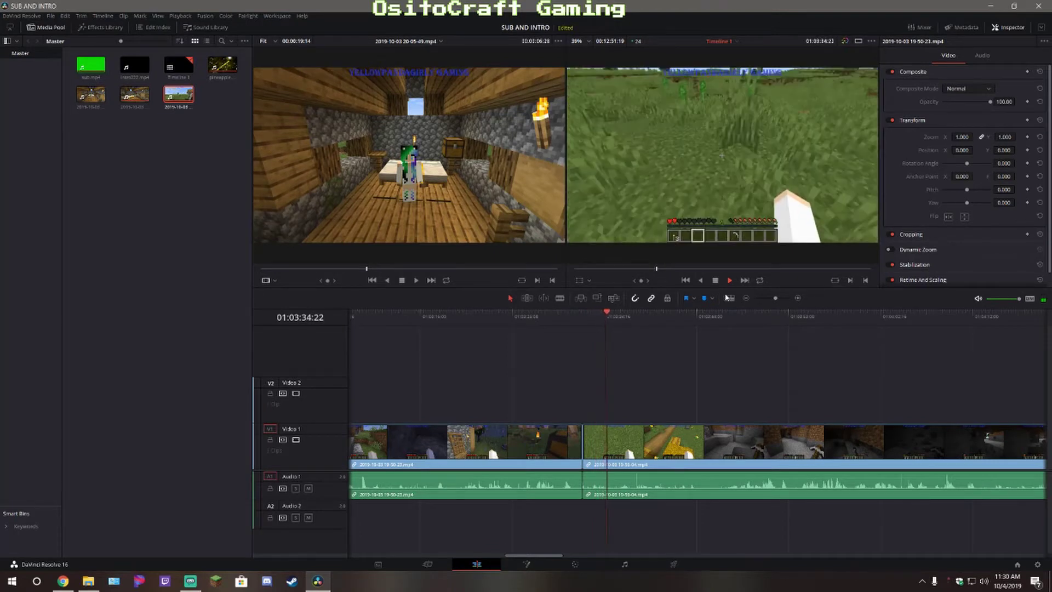
pyautogui.click(567, 325)
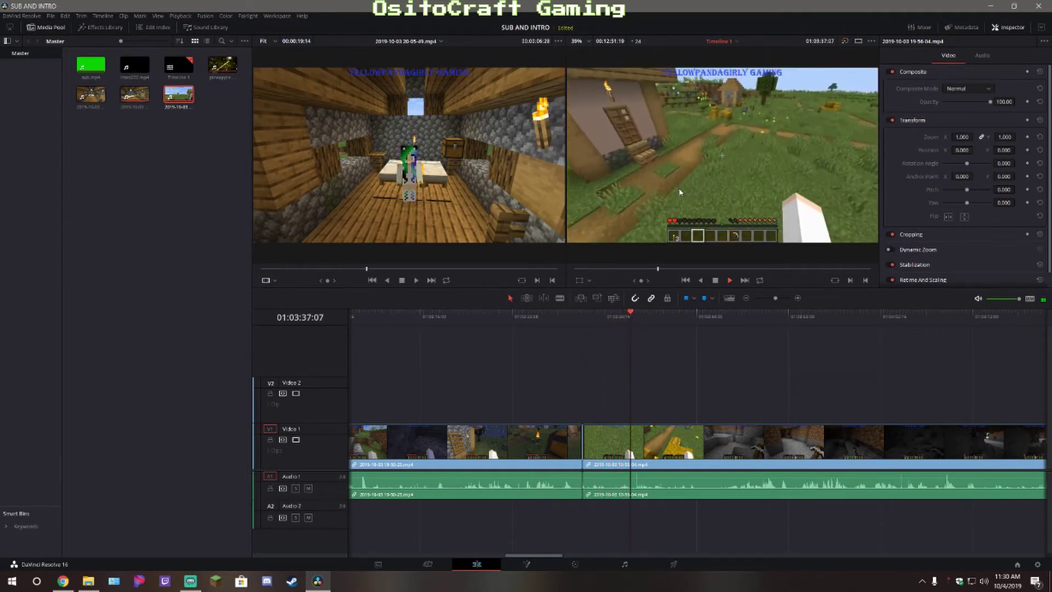
pyautogui.click(715, 280)
pyautogui.click(563, 323)
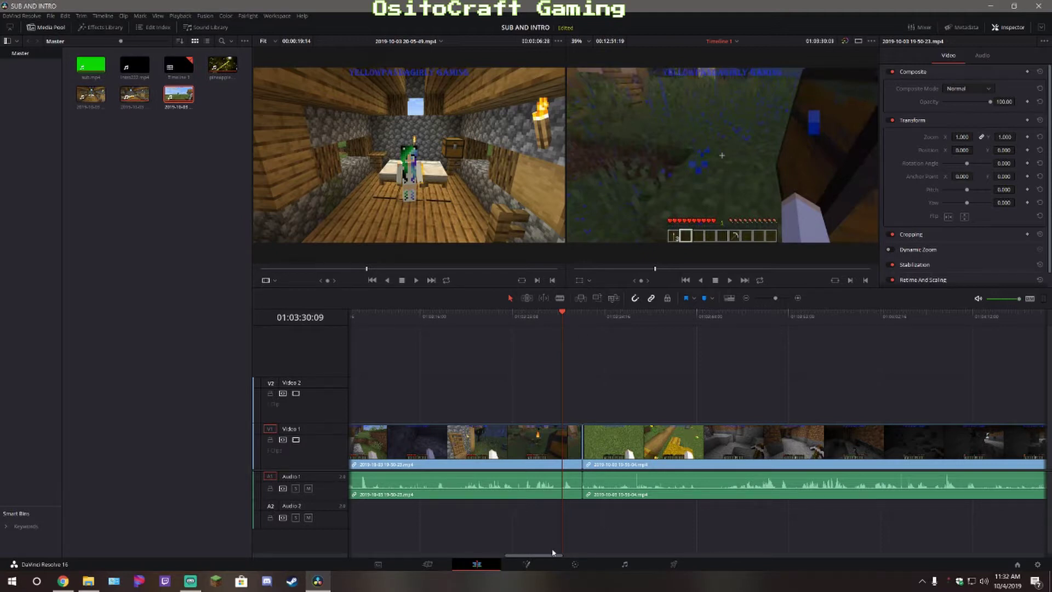
# Go to the end of the timeline's last clip and replay the 19-50-23 recording from its beginning in the source viewer
pyautogui.moveTo(562, 558); pyautogui.dragTo(1025, 587)
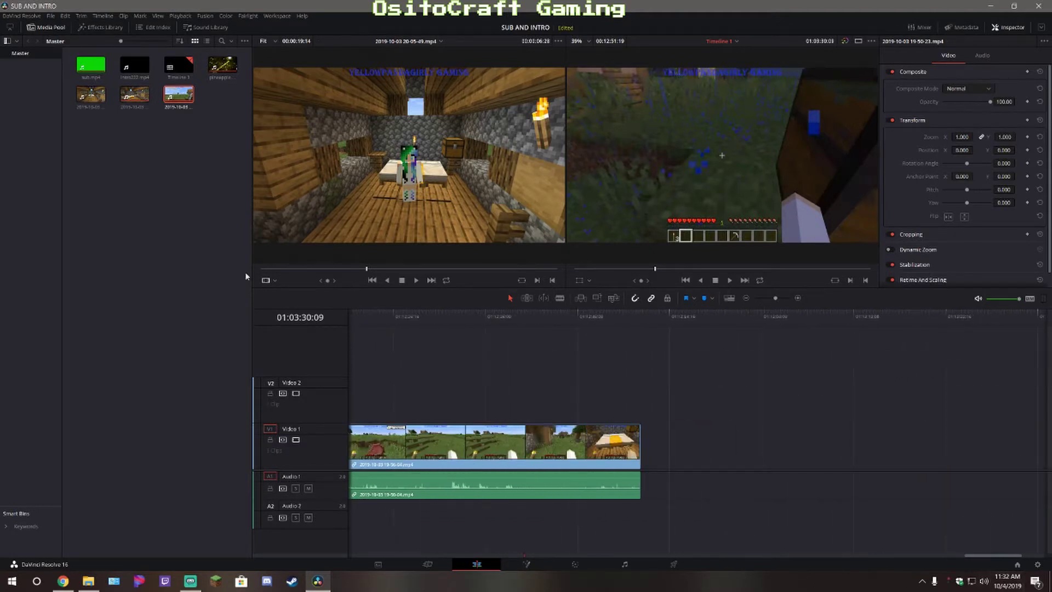
pyautogui.click(132, 92)
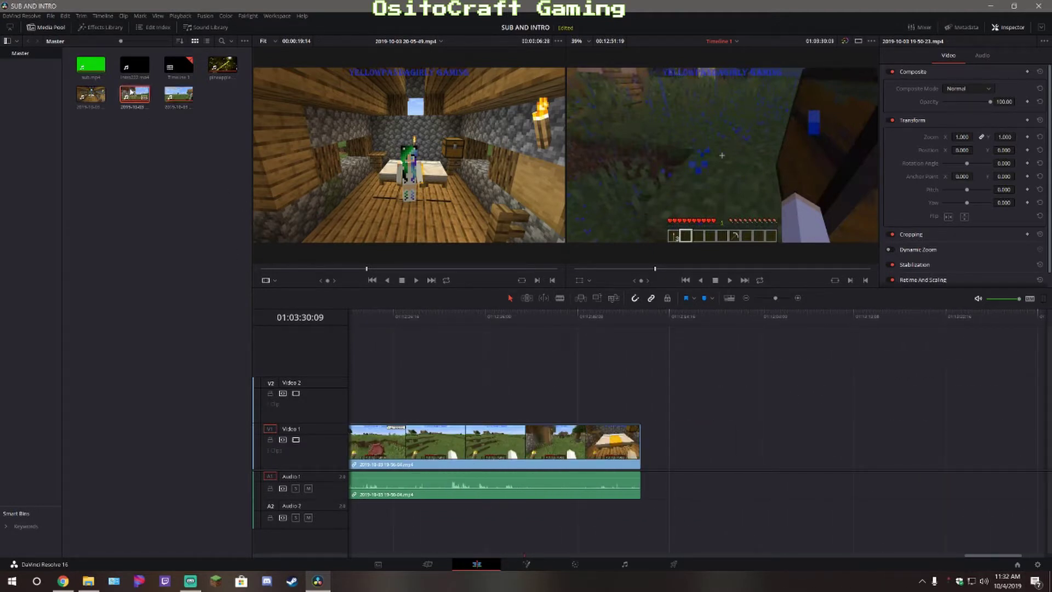
pyautogui.click(418, 280)
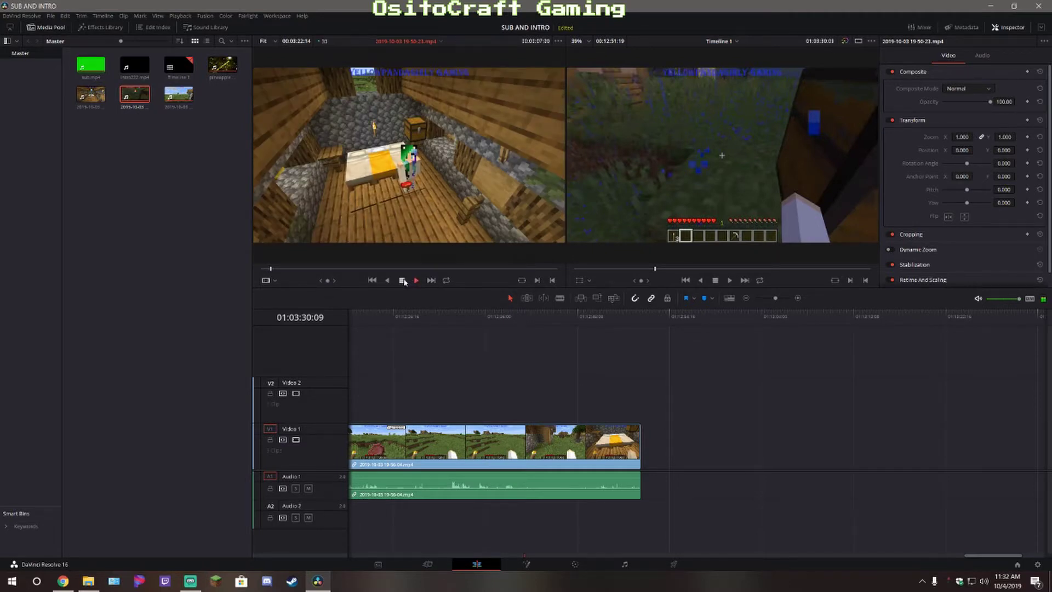
pyautogui.click(403, 280)
pyautogui.moveTo(271, 269); pyautogui.dragTo(224, 276)
pyautogui.press('space')
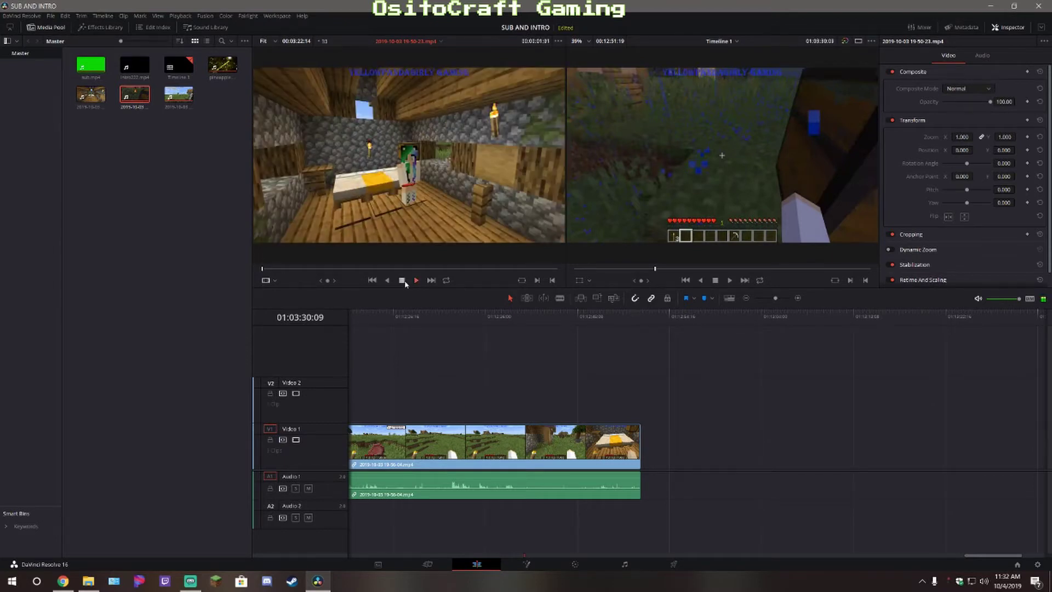
pyautogui.click(91, 96)
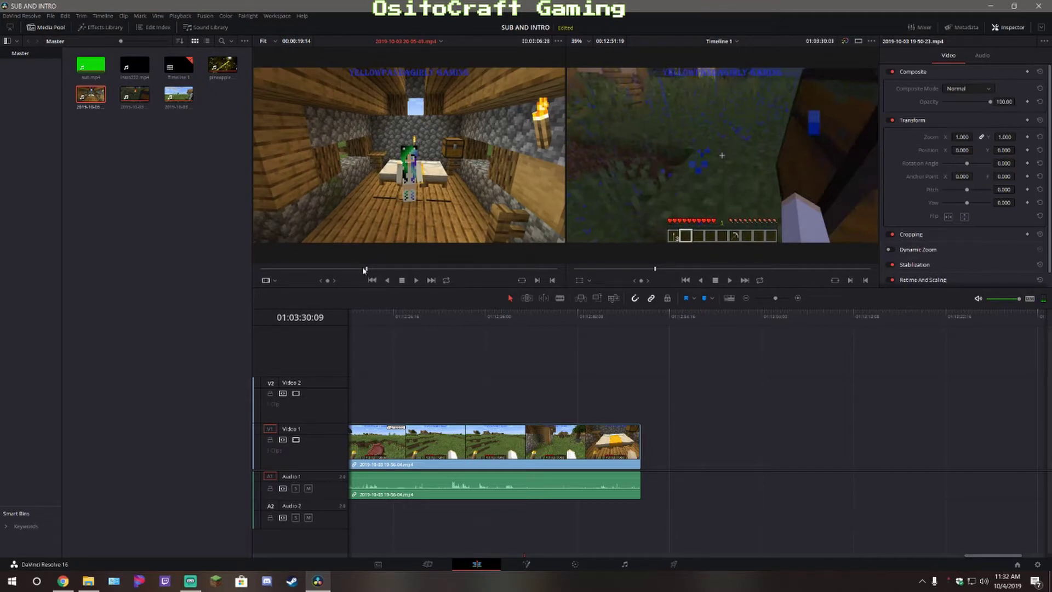
pyautogui.moveTo(368, 270); pyautogui.dragTo(261, 271)
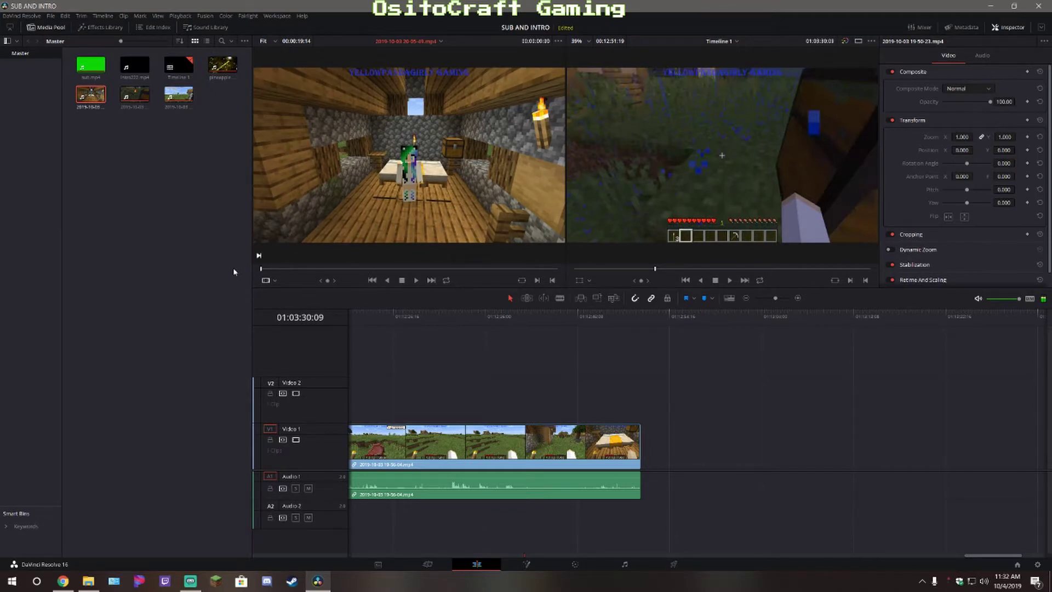
pyautogui.click(416, 281)
pyautogui.click(402, 281)
pyautogui.click(401, 280)
pyautogui.moveTo(92, 94); pyautogui.dragTo(660, 444)
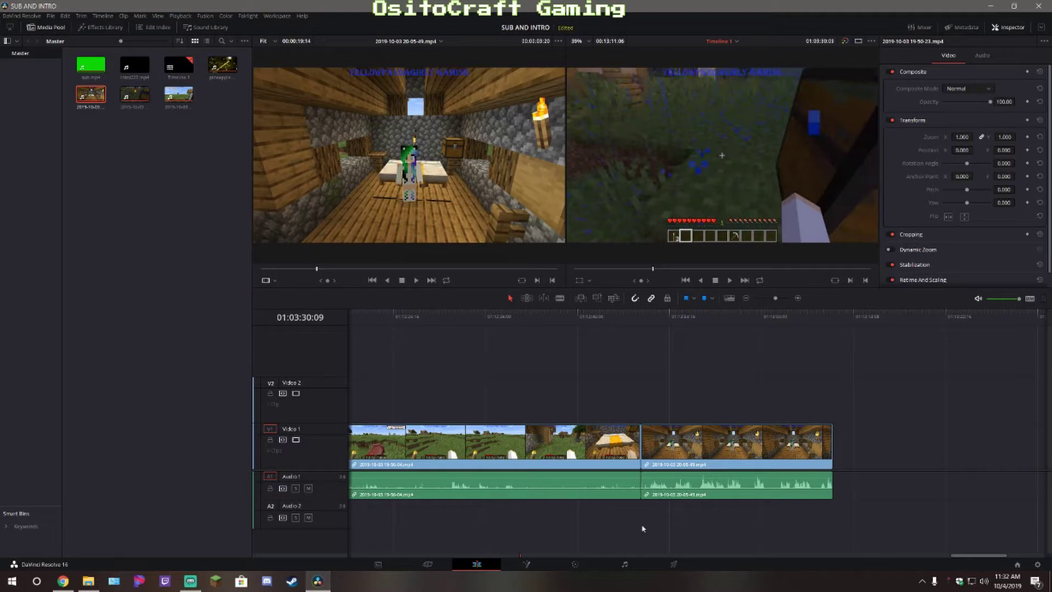
# Play back the cut from the 19-56-04 clip into the 20-05-49 clip through to the end of the timeline
pyautogui.click(613, 314)
pyautogui.click(730, 280)
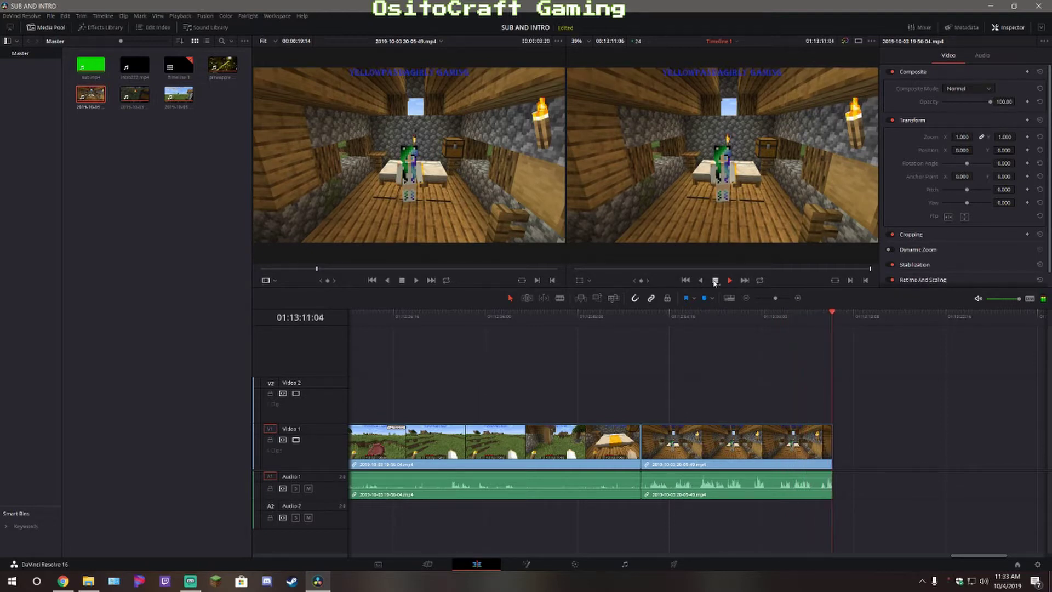
pyautogui.click(715, 280)
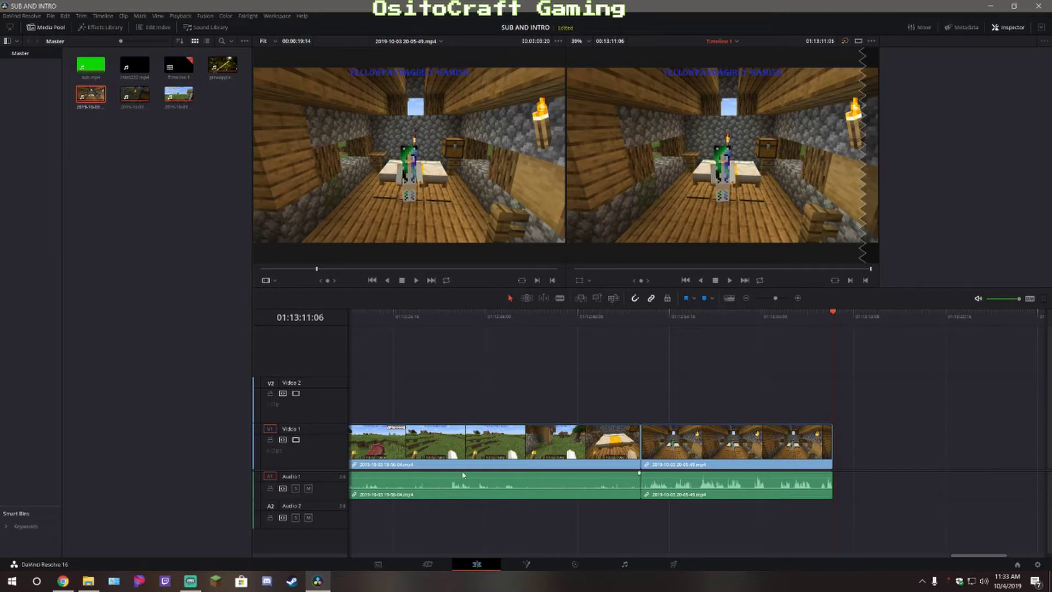
# Adjust the audio level of the 19-56-04 clip on Audio 1 and play the loud section around the death screen to check it
pyautogui.moveTo(471, 479); pyautogui.dragTo(467, 479)
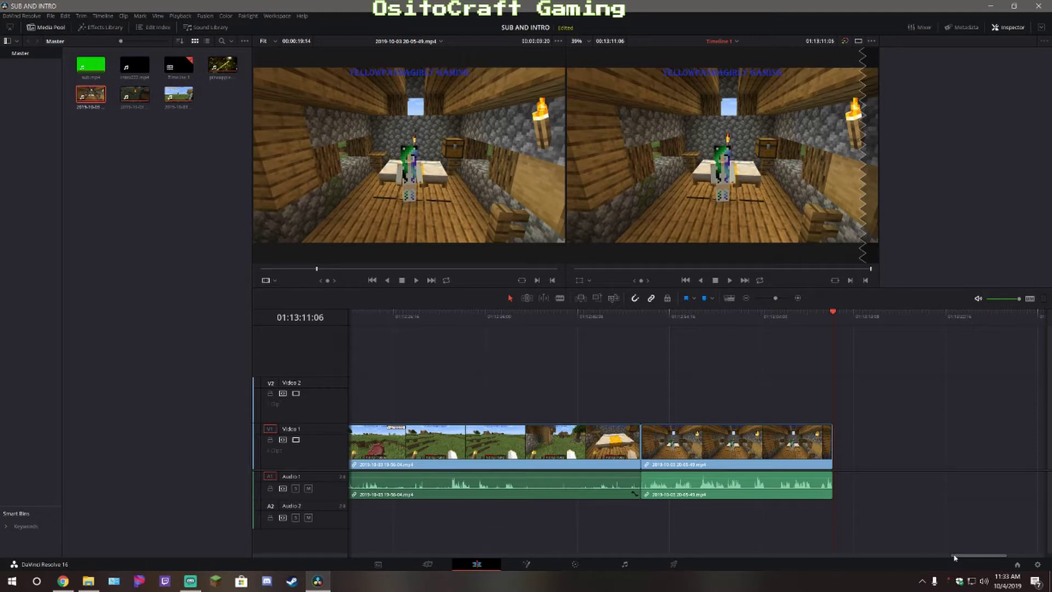
pyautogui.moveTo(955, 558); pyautogui.dragTo(553, 557)
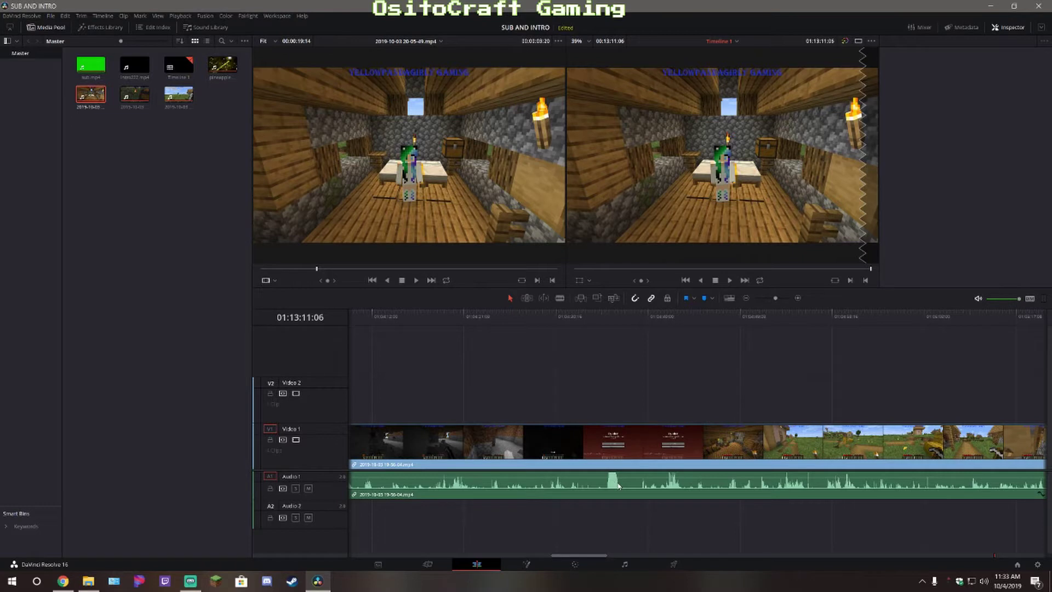
pyautogui.click(584, 318)
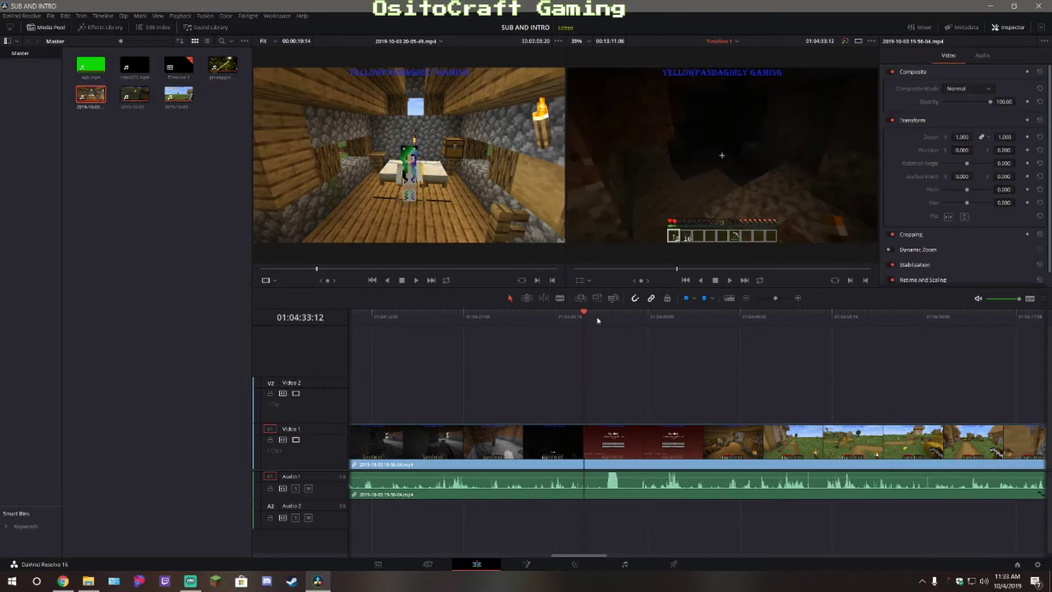
pyautogui.click(731, 281)
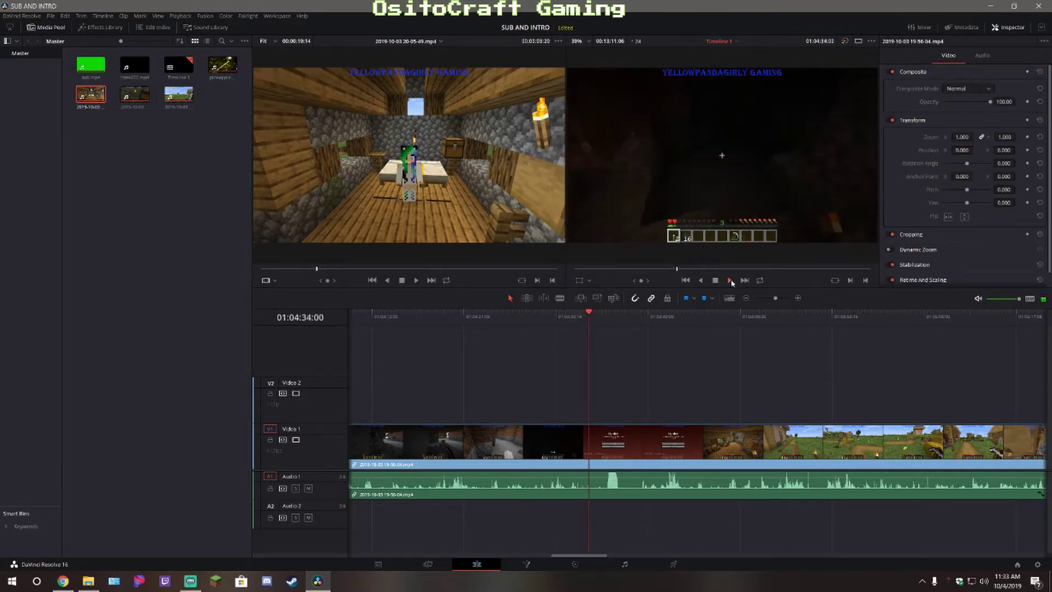
pyautogui.click(535, 314)
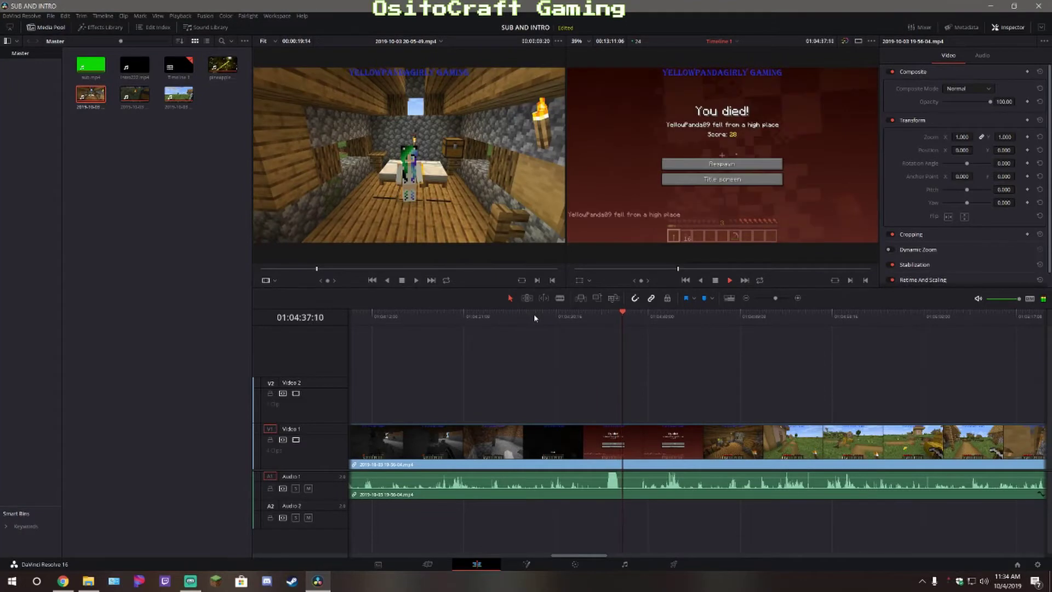
pyautogui.click(715, 280)
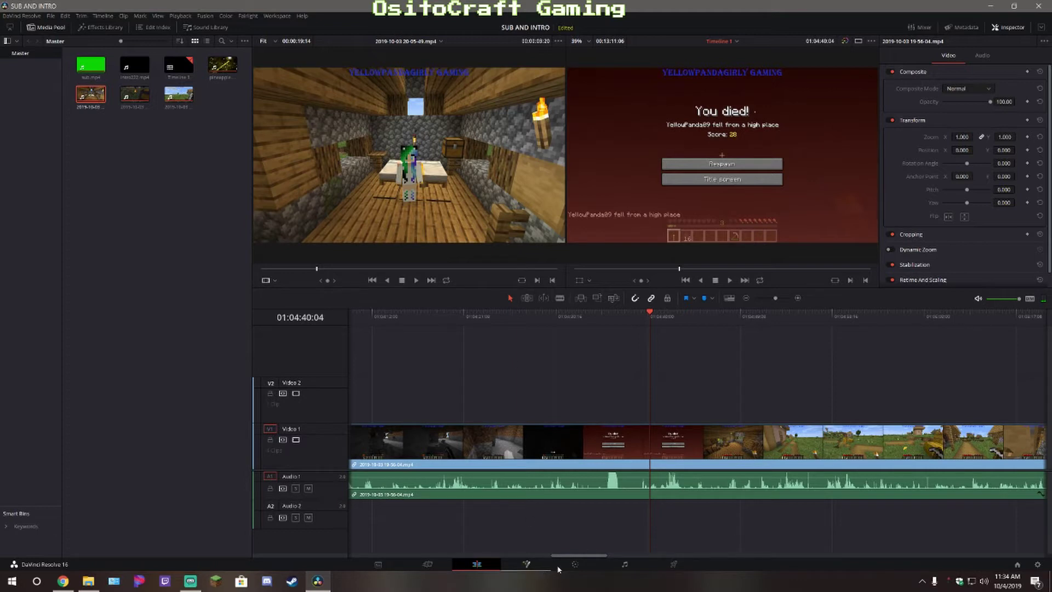
# Return to the start of the timeline and play the pineapple.mp4 intro in the source viewer
pyautogui.moveTo(583, 555); pyautogui.dragTo(382, 550)
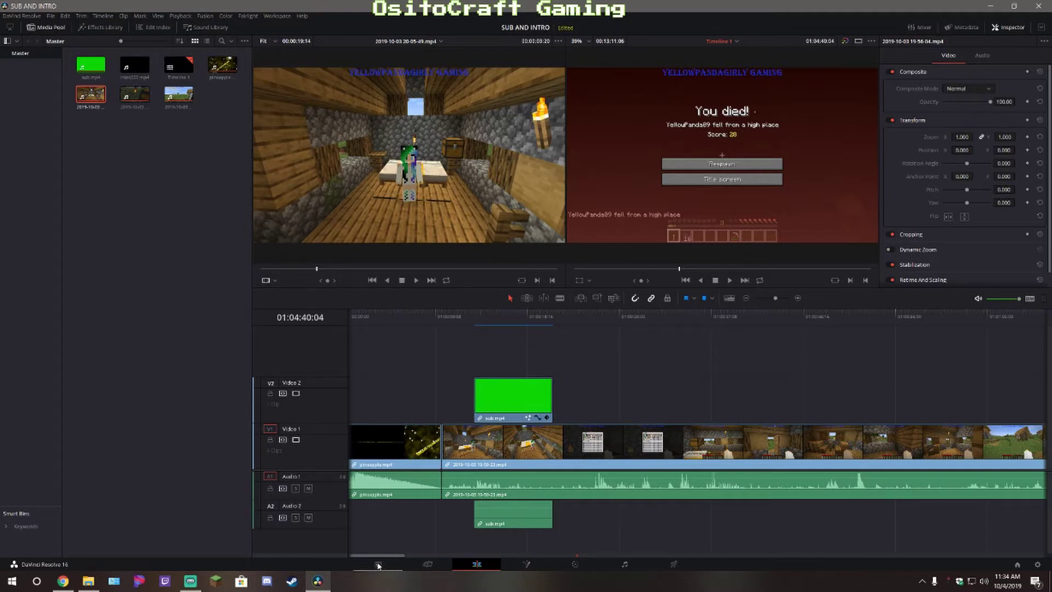
pyautogui.moveTo(360, 558); pyautogui.dragTo(332, 559)
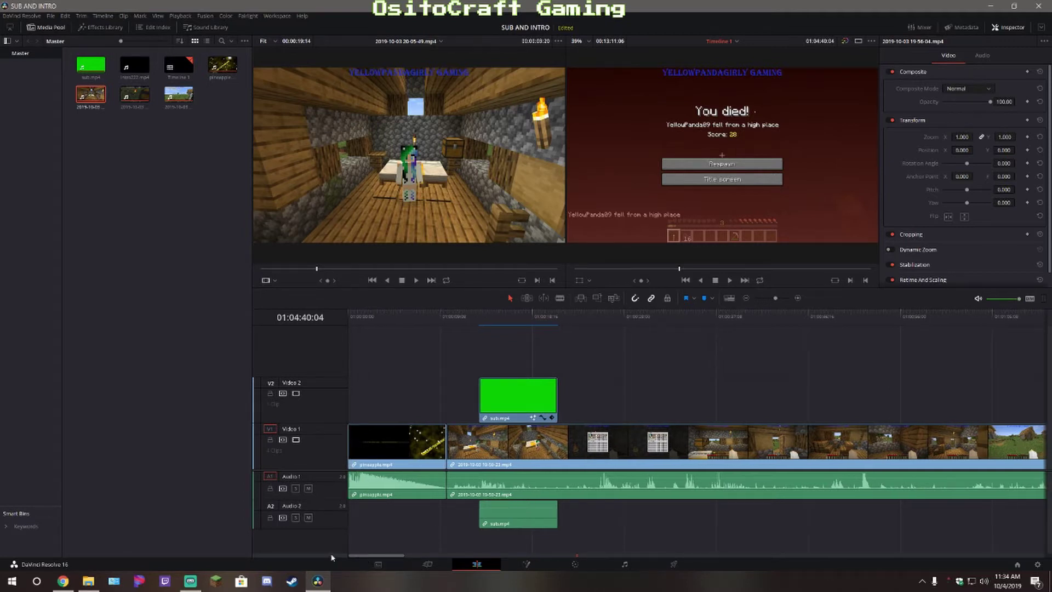
pyautogui.click(347, 317)
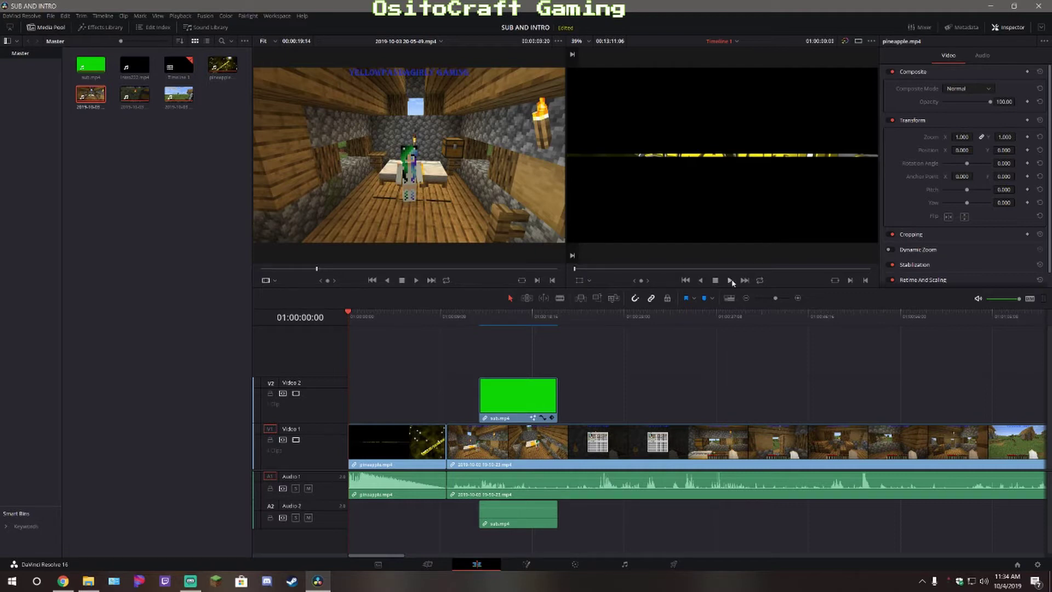
pyautogui.click(219, 70)
pyautogui.doubleClick(219, 70)
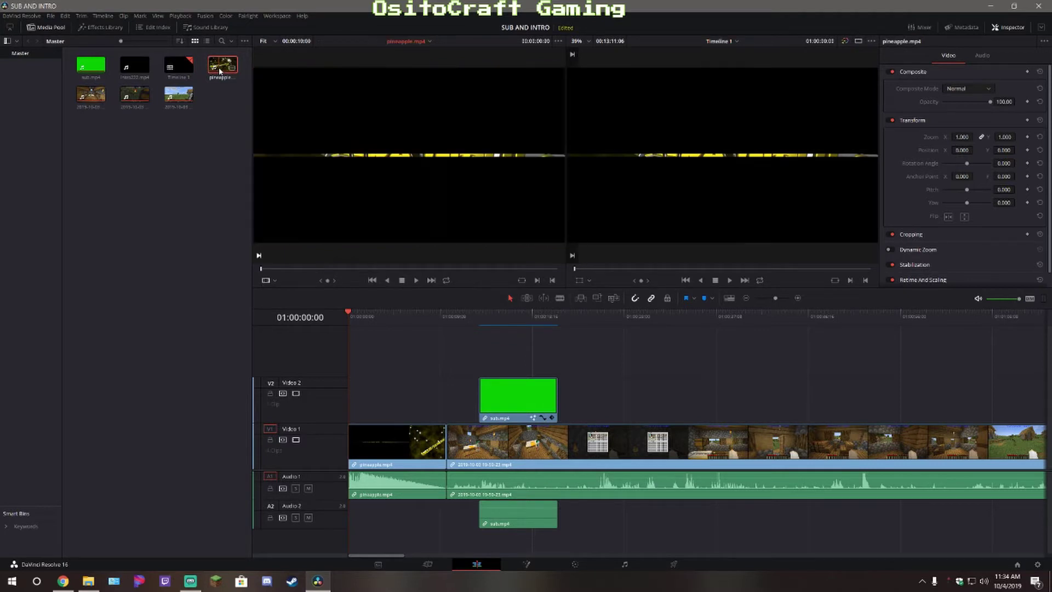
pyautogui.click(416, 280)
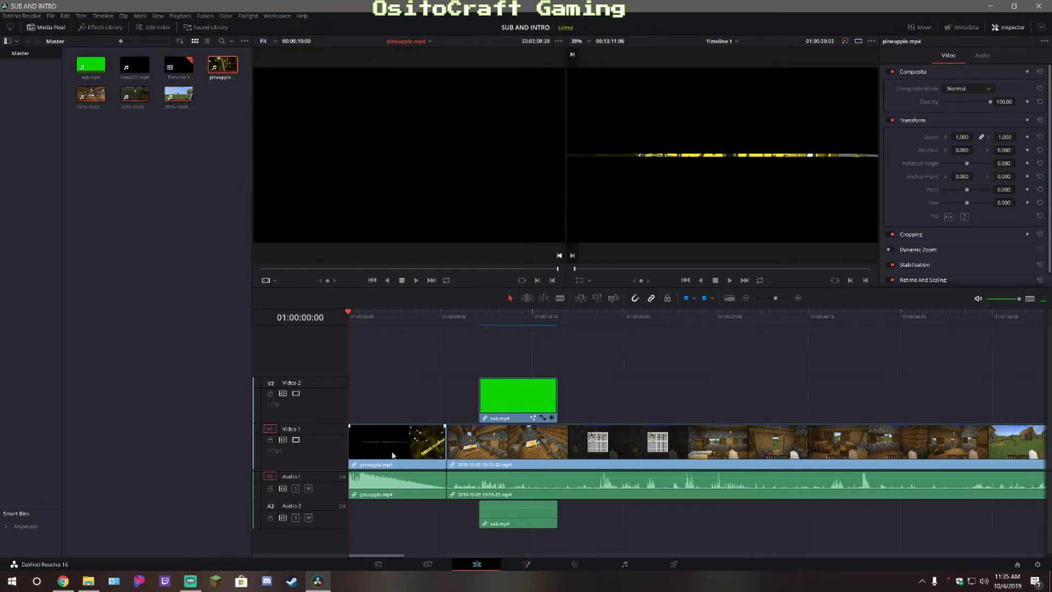
# Lower the audio level of the pineapple.mp4 intro clip on Audio 1, playing part of it to judge the loudness
pyautogui.press('q')
pyautogui.moveTo(387, 477); pyautogui.dragTo(387, 478)
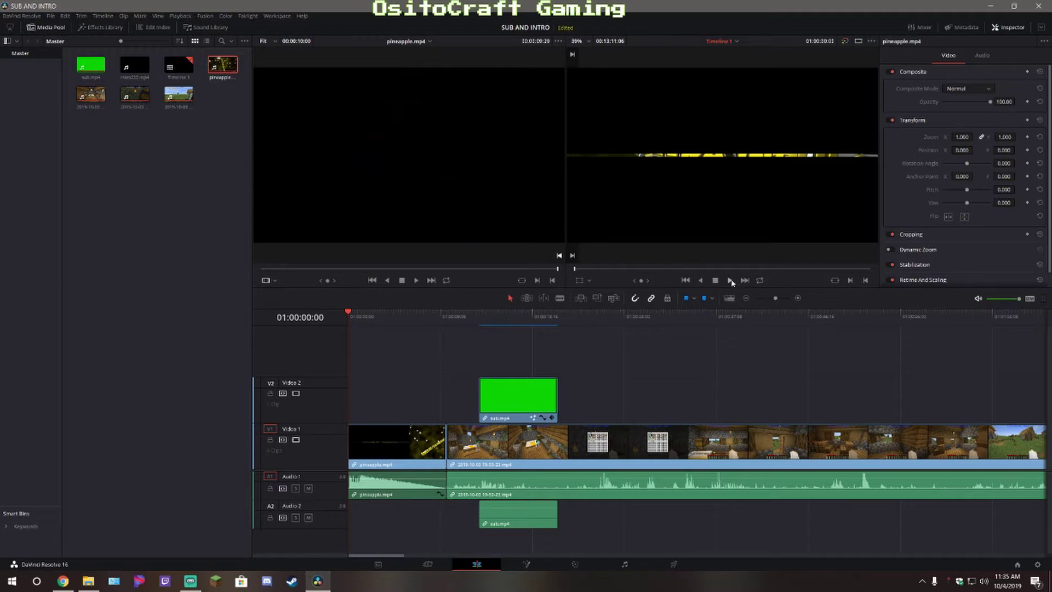
pyautogui.click(731, 281)
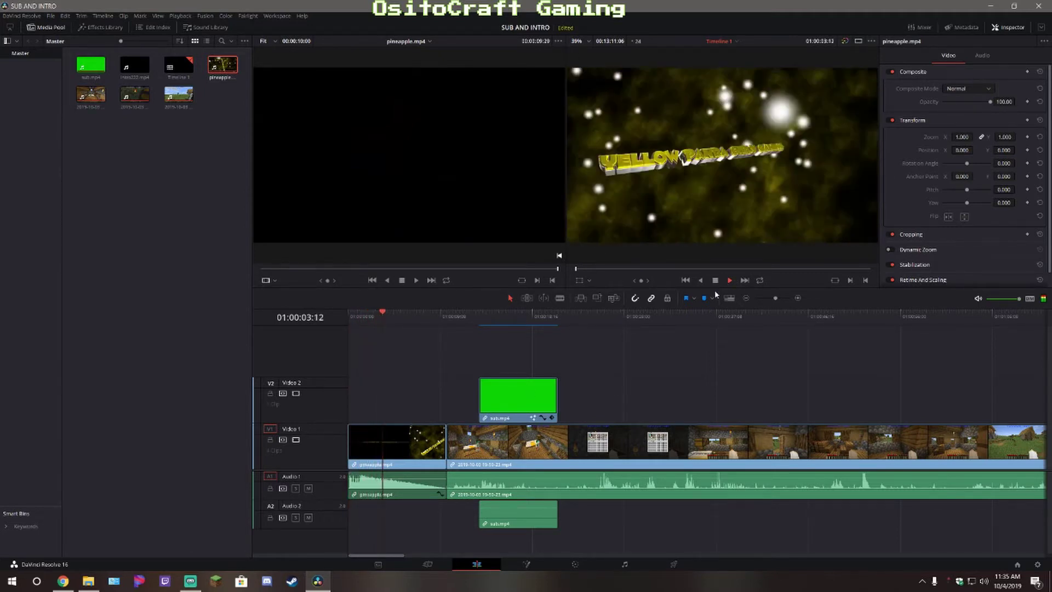
pyautogui.press('space')
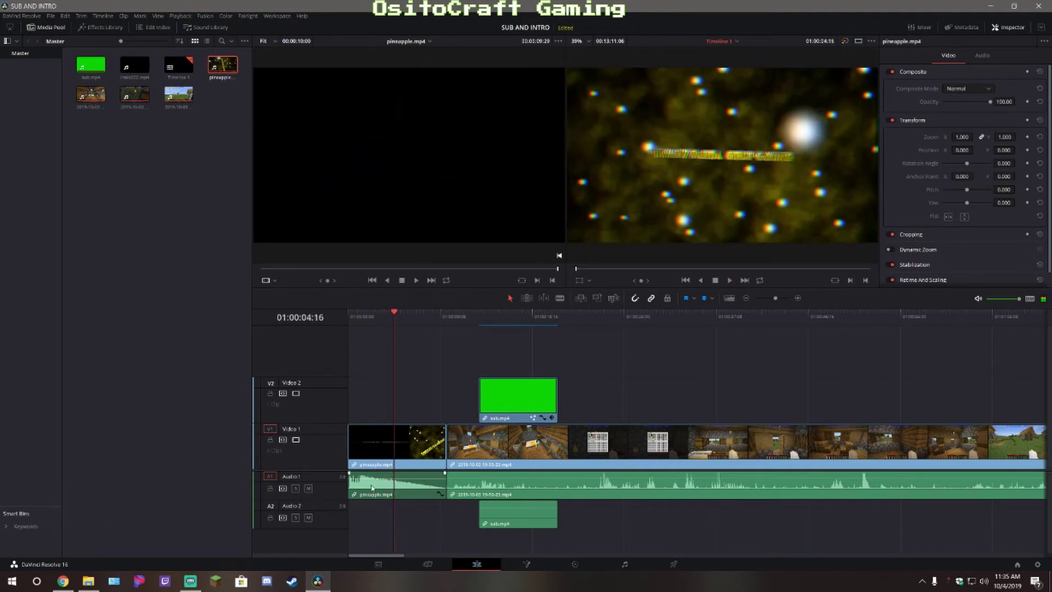
pyautogui.moveTo(372, 478)
# Play the timeline from the beginning through the intro, the subscribe overlay and the opening of the 19-50-23 clip
pyautogui.moveTo(382, 323); pyautogui.dragTo(343, 320)
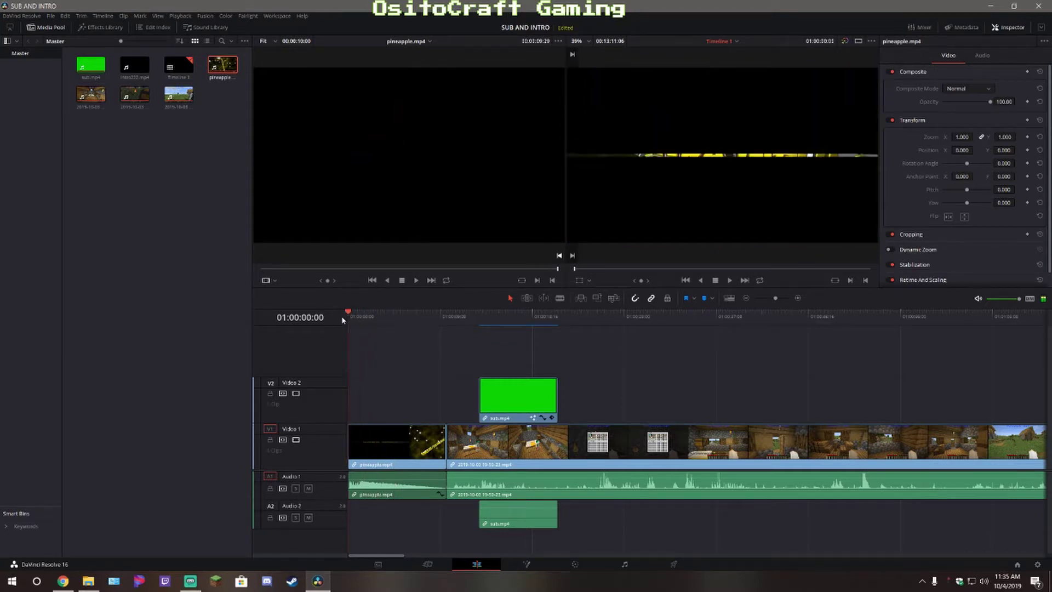
pyautogui.click(729, 280)
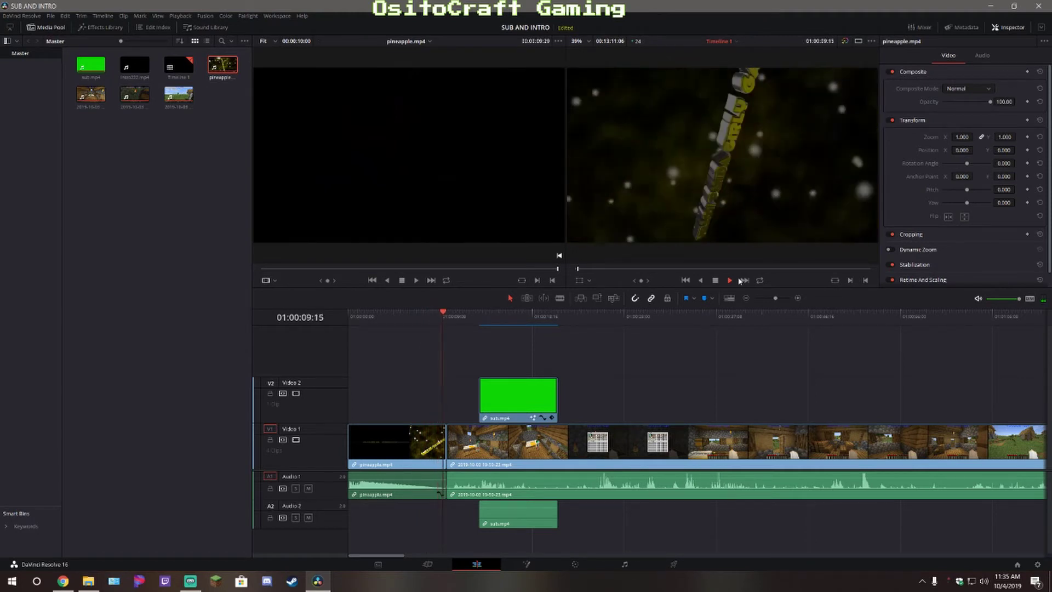
pyautogui.click(716, 281)
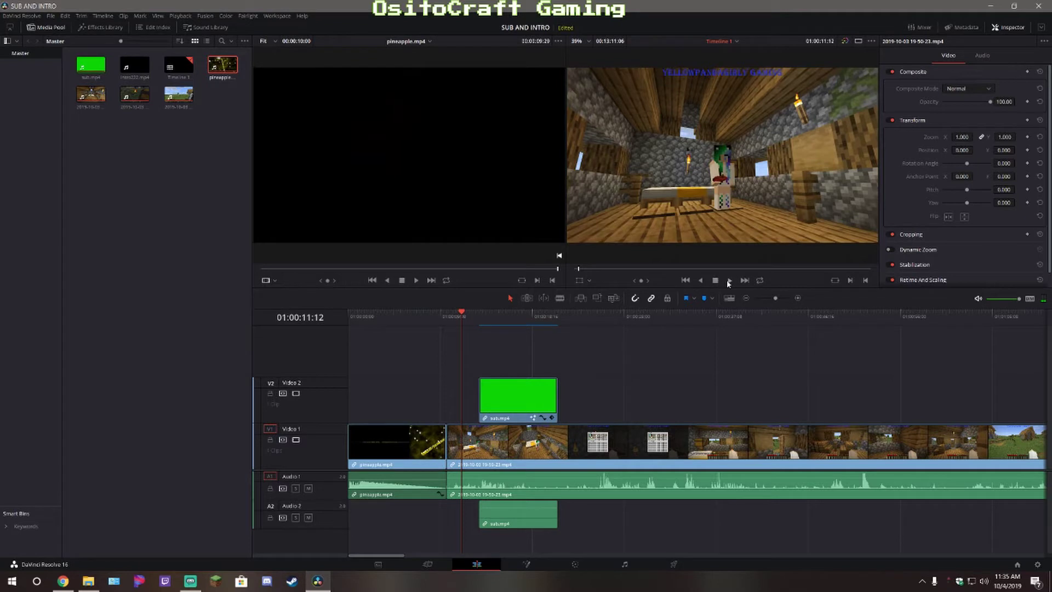
pyautogui.click(729, 281)
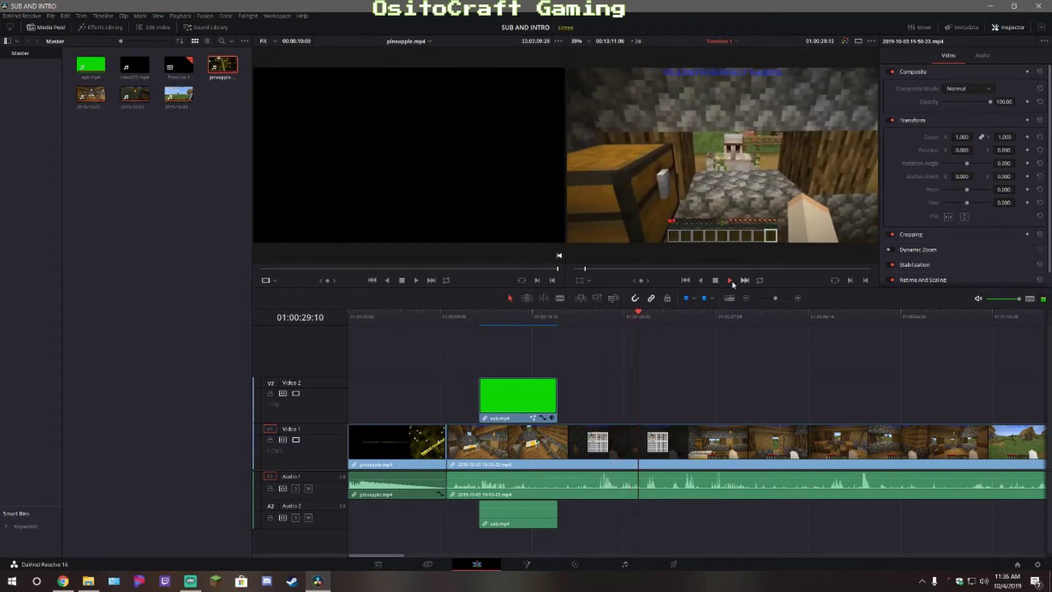
pyautogui.click(716, 281)
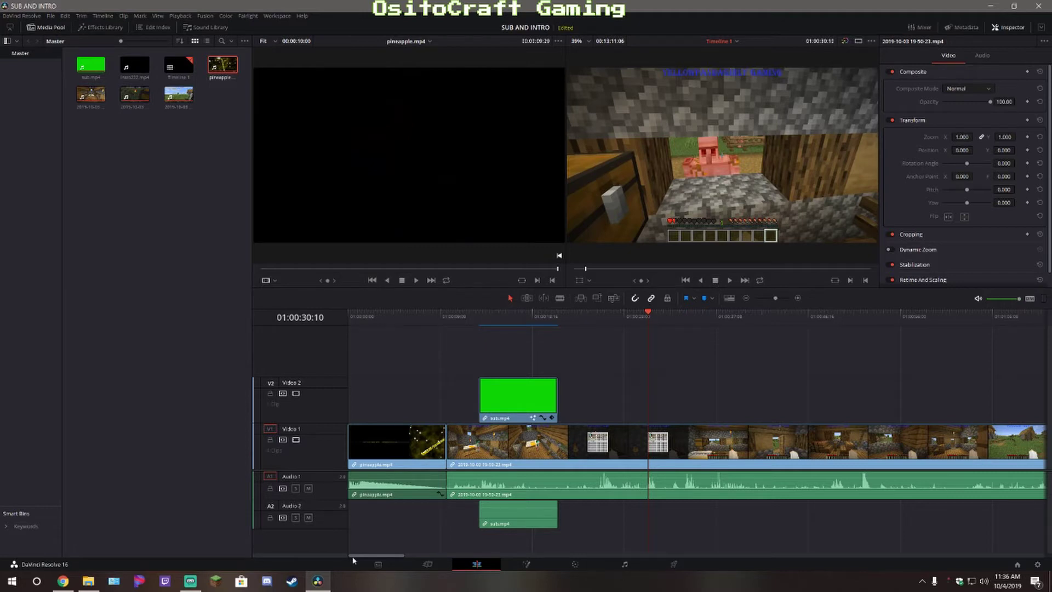
pyautogui.moveTo(353, 556); pyautogui.dragTo(971, 569)
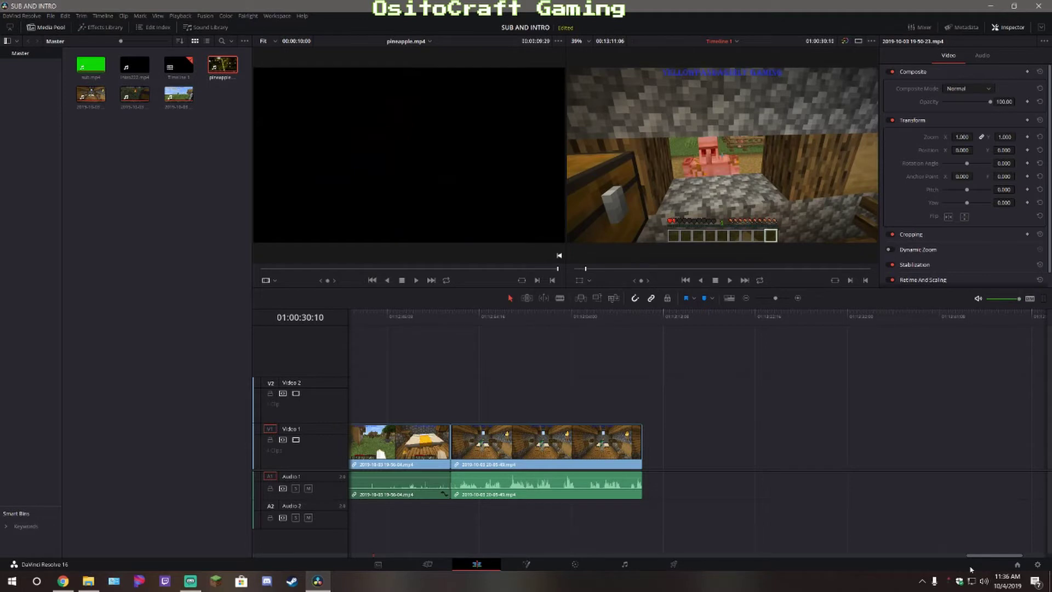
pyautogui.rightClick(682, 454)
pyautogui.click(120, 239)
pyautogui.rightClick(129, 240)
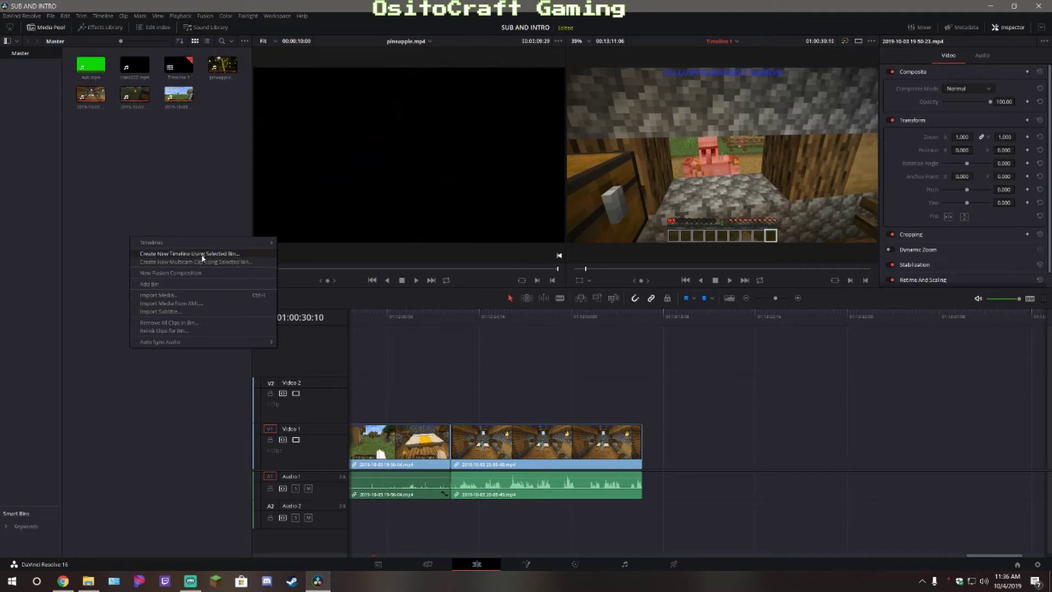
pyautogui.moveTo(200, 245)
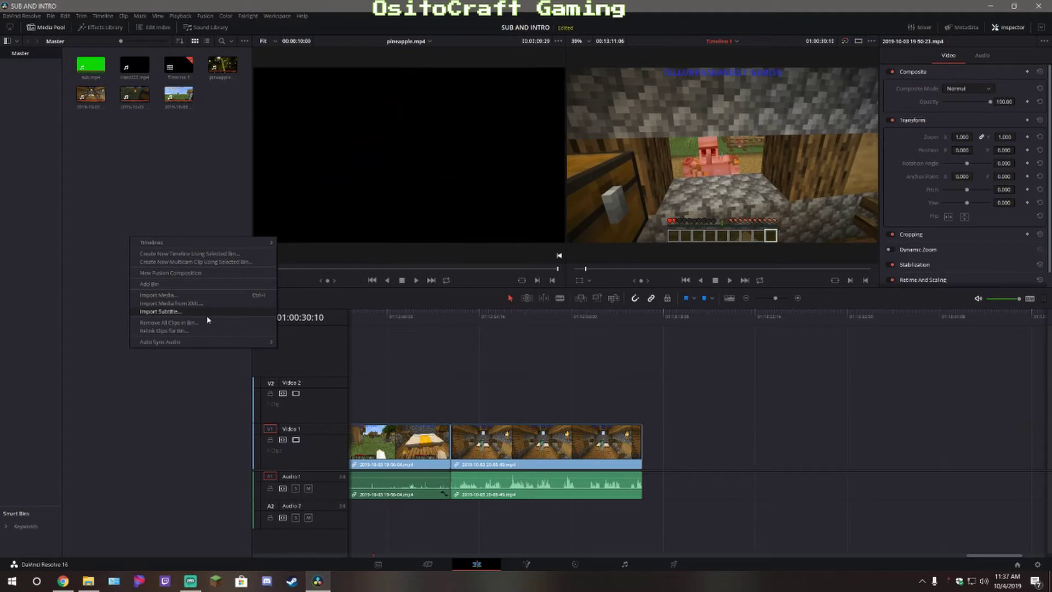
pyautogui.click(179, 402)
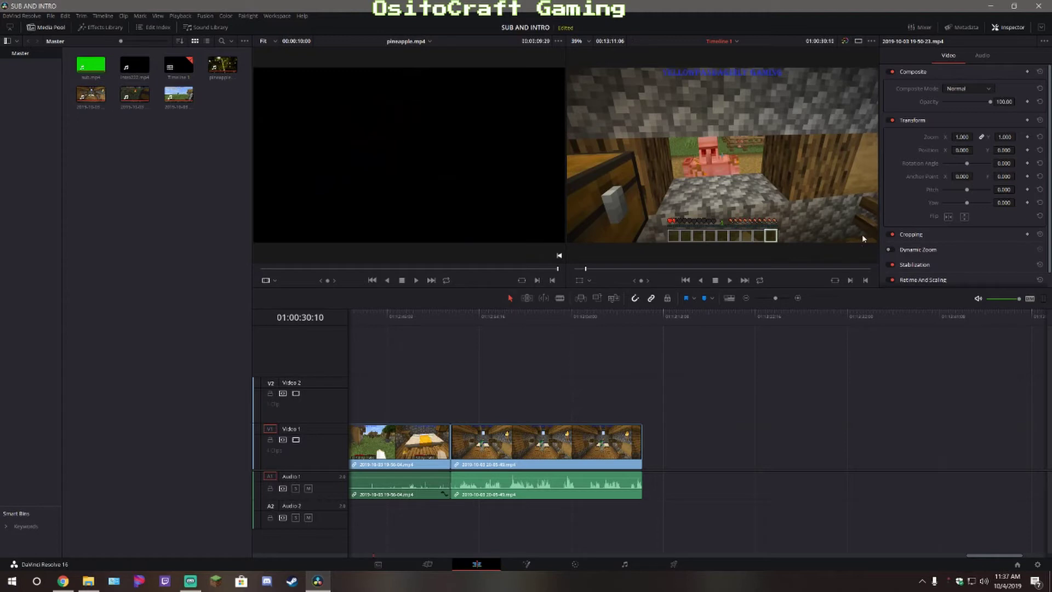
# Go to the end of the timeline, open the Deliver page and set the render location to the pineapple folder inside Youtube
pyautogui.click(648, 323)
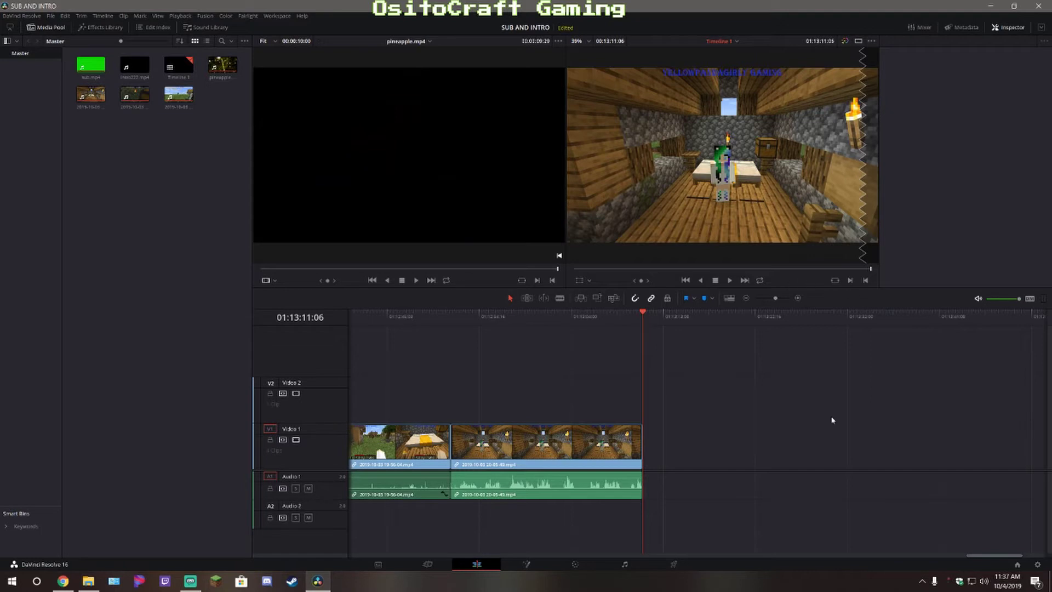
pyautogui.click(673, 571)
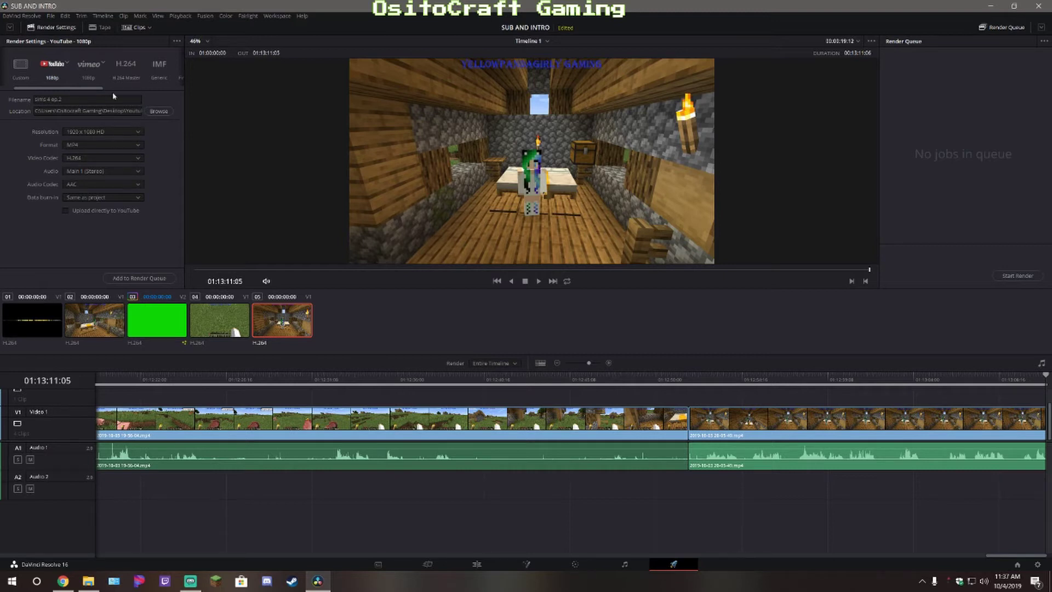
pyautogui.click(160, 112)
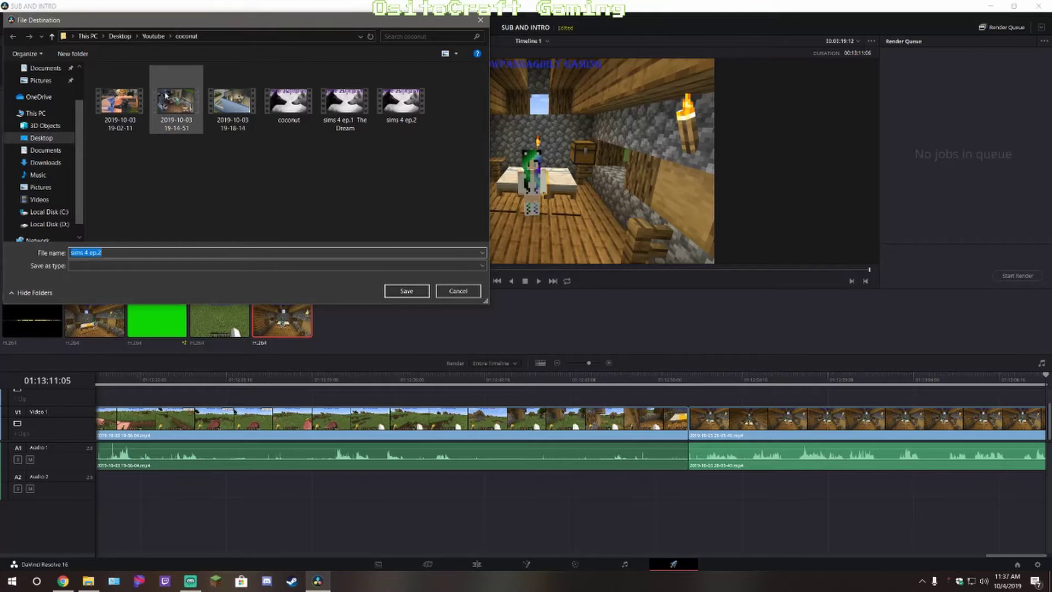
pyautogui.click(153, 36)
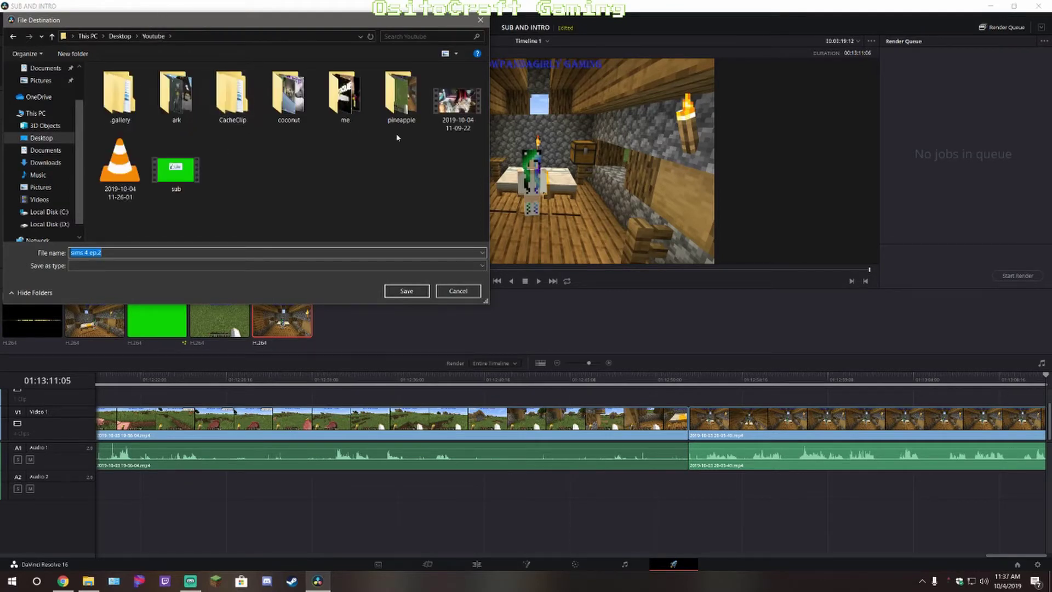
pyautogui.doubleClick(401, 98)
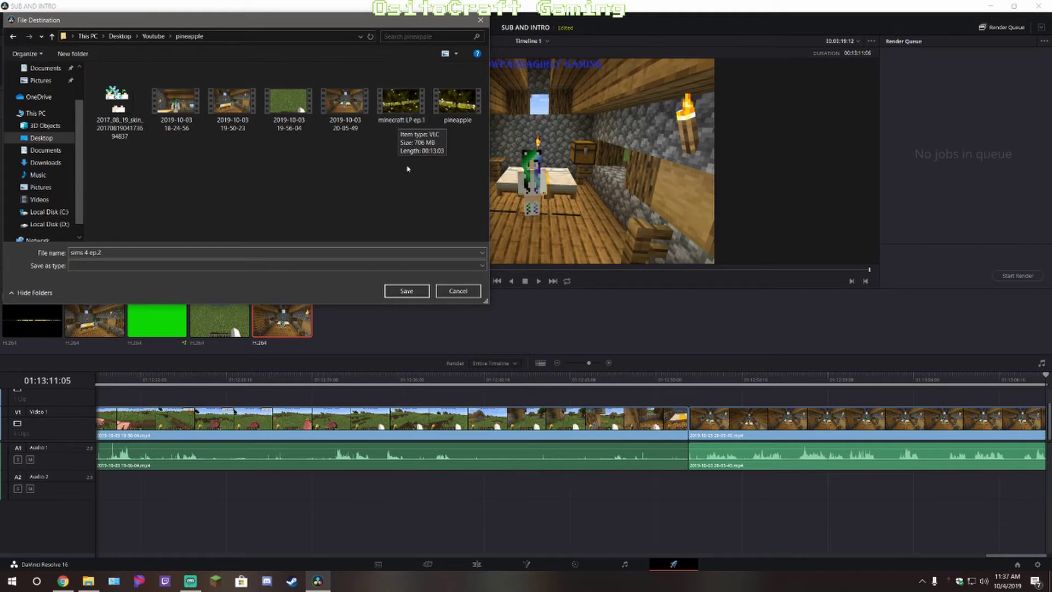
pyautogui.click(407, 291)
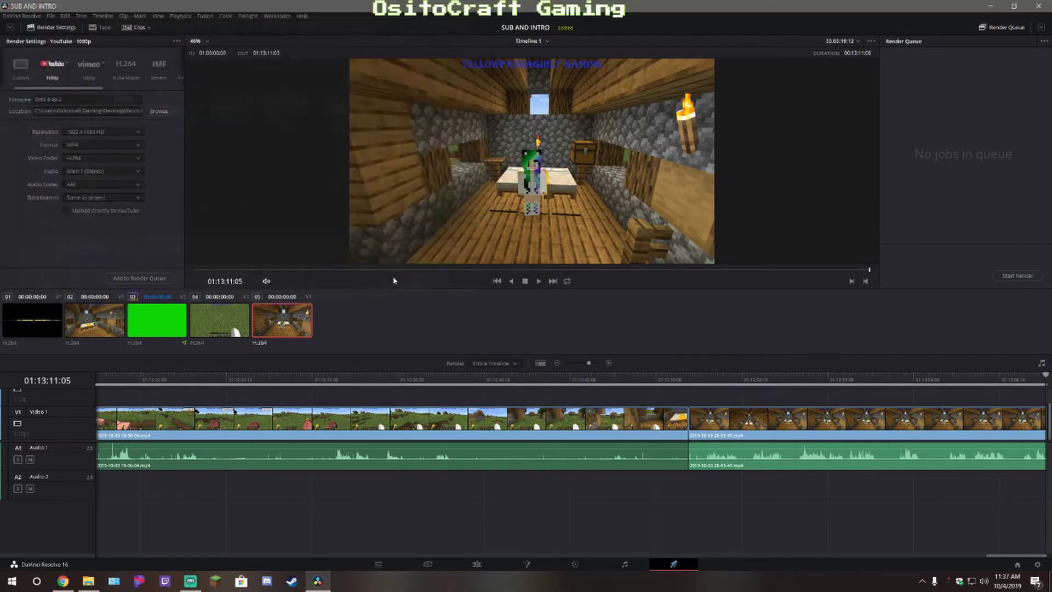
# Name the render file minecraft LP ep.2, add the timeline to the render queue and render it
pyautogui.click(84, 100)
pyautogui.moveTo(62, 100); pyautogui.dragTo(35, 99)
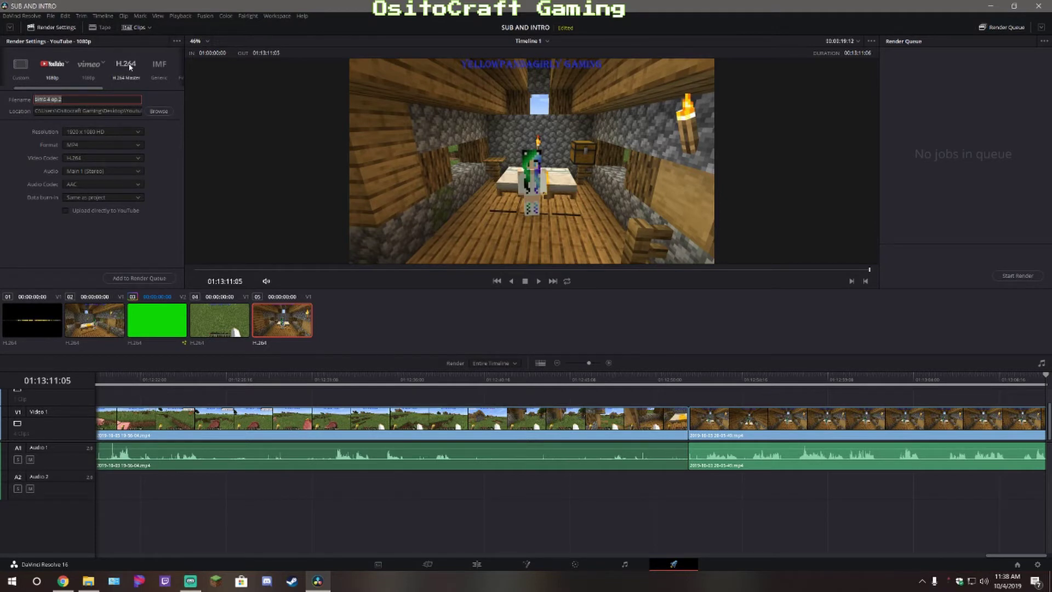
pyautogui.write('minecraft')
pyautogui.click(139, 278)
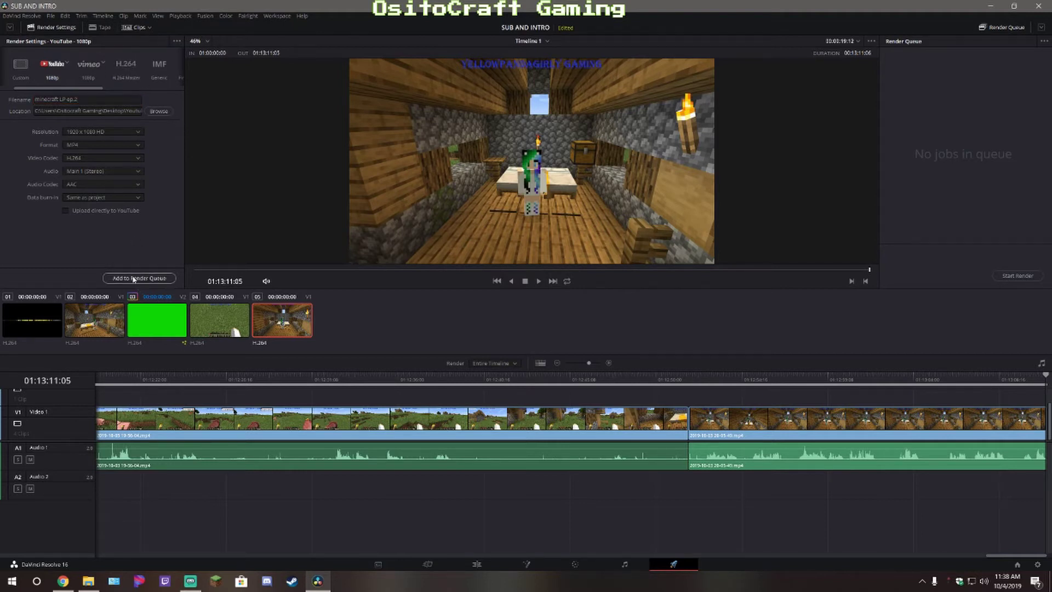
pyautogui.click(1029, 278)
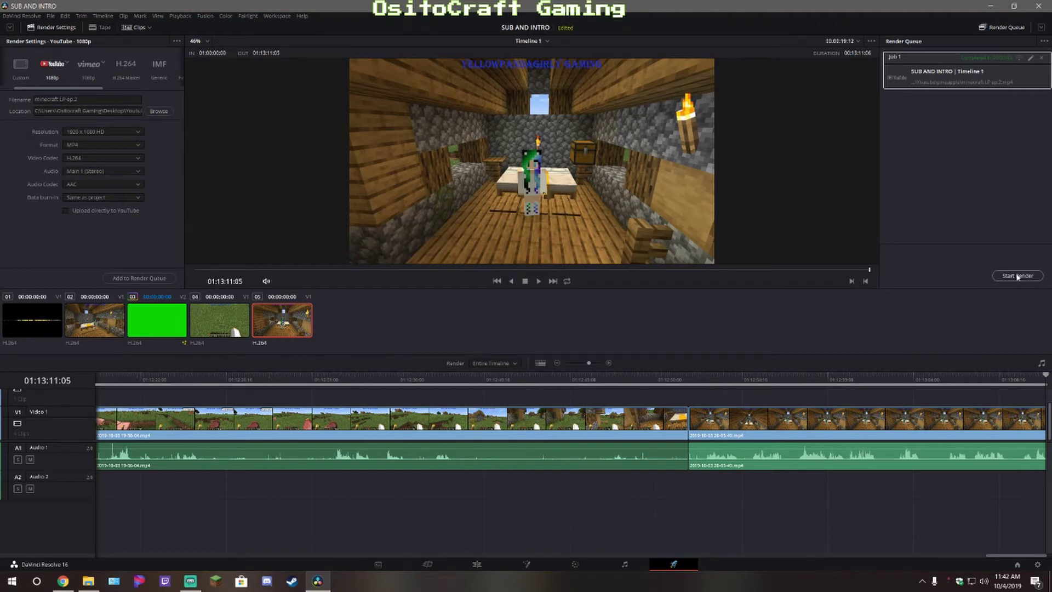
# Remove the finished job from the render queue and close the SUB AND INTRO project without saving its changes
pyautogui.click(1042, 57)
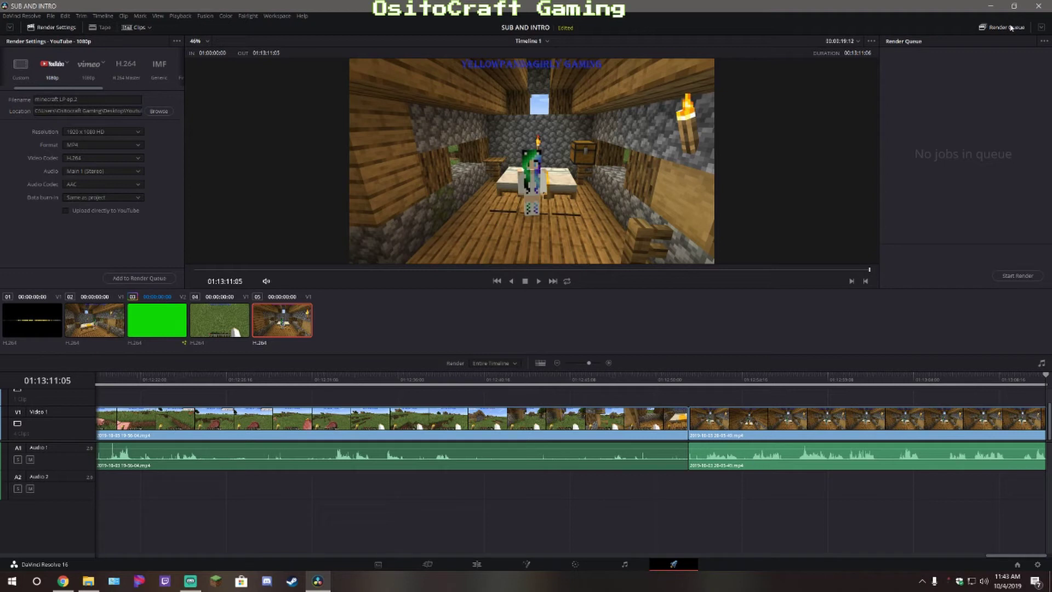
pyautogui.click(1045, 6)
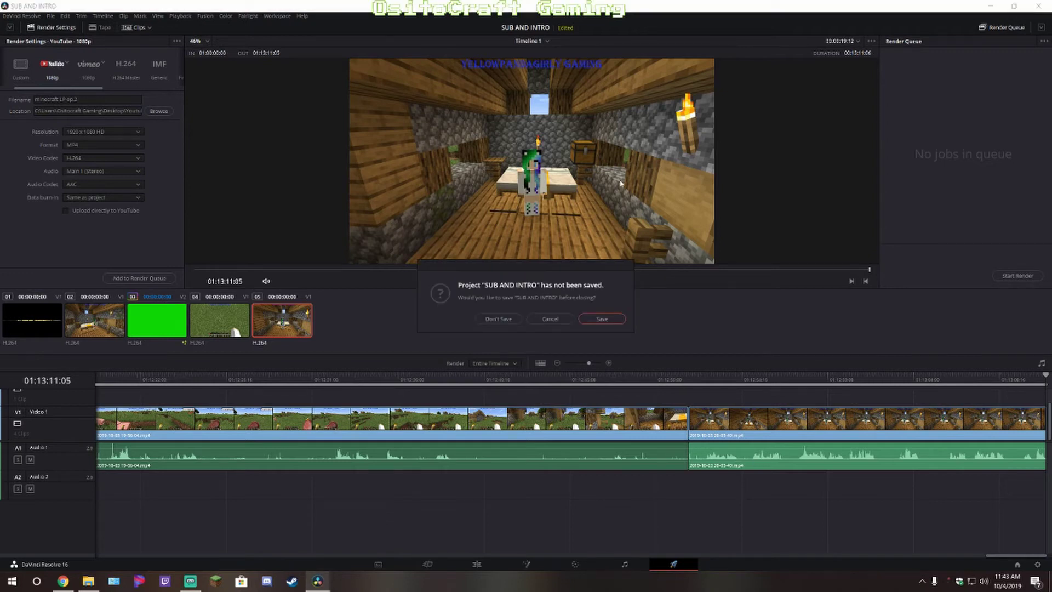
pyautogui.click(514, 320)
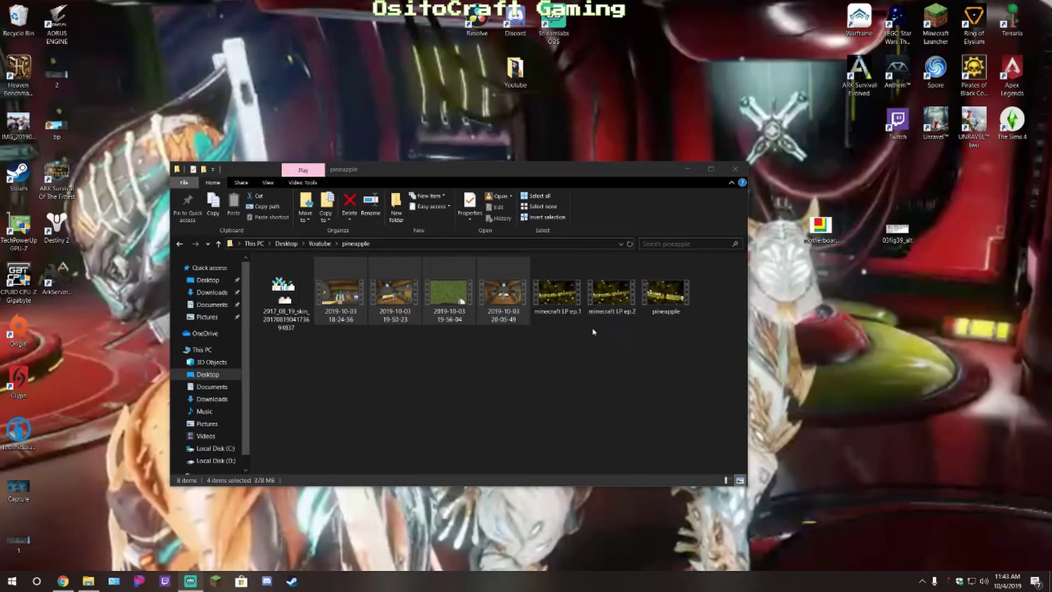
# Point out the four 2019-10-03 recordings in the pineapple folder, return to the Youtube folder and shift its window aside
pyautogui.moveTo(493, 363); pyautogui.dragTo(337, 290)
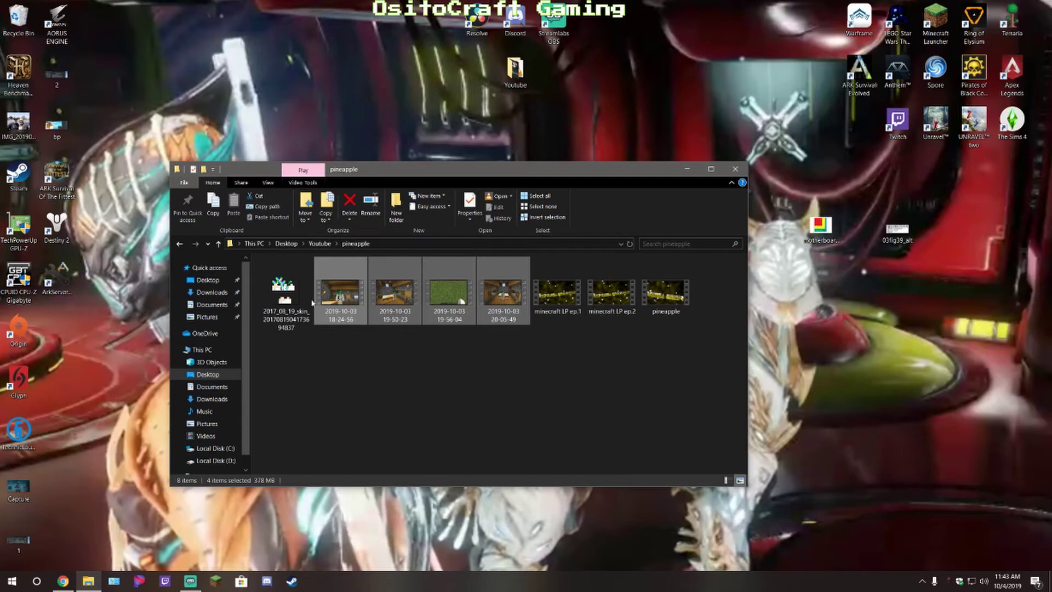
pyautogui.click(180, 244)
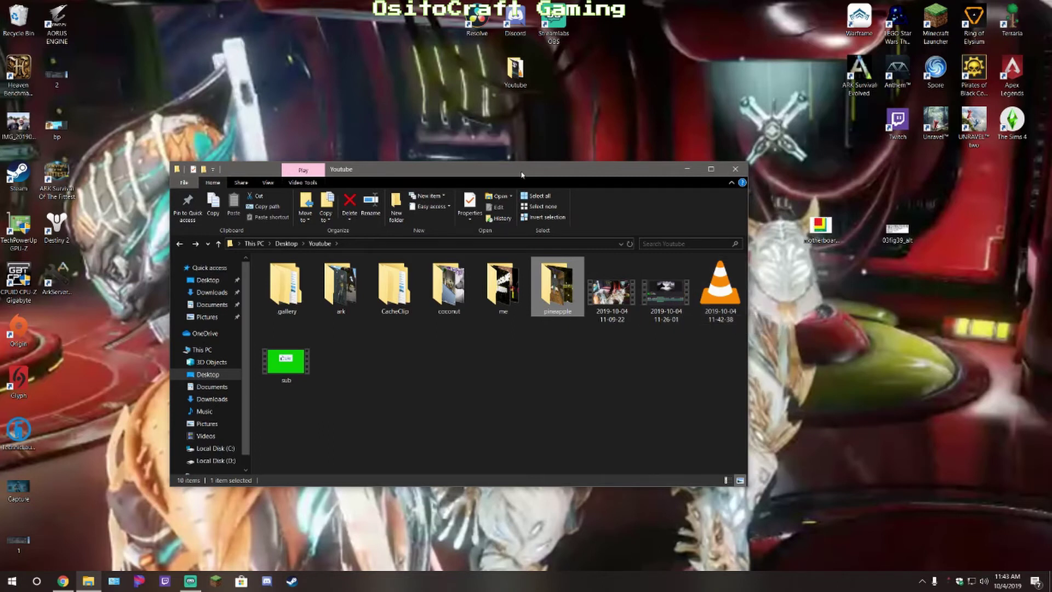
pyautogui.moveTo(522, 174); pyautogui.dragTo(597, 174)
# Relaunch DaVinci Resolve, open the SUB AND INTRO project and switch from the Deliver page to the Edit page
pyautogui.click(496, 19)
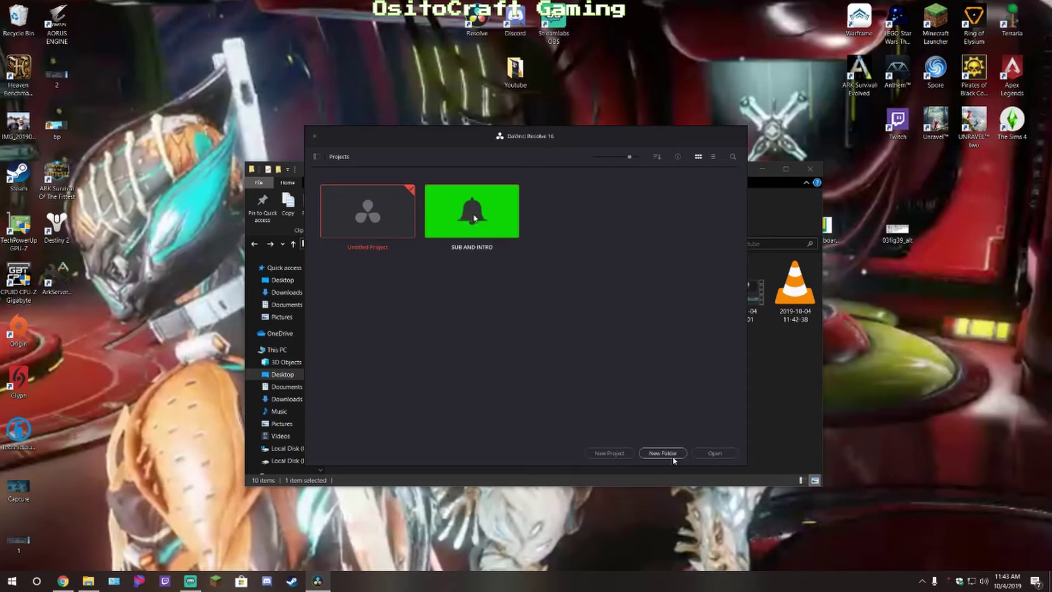
pyautogui.click(721, 454)
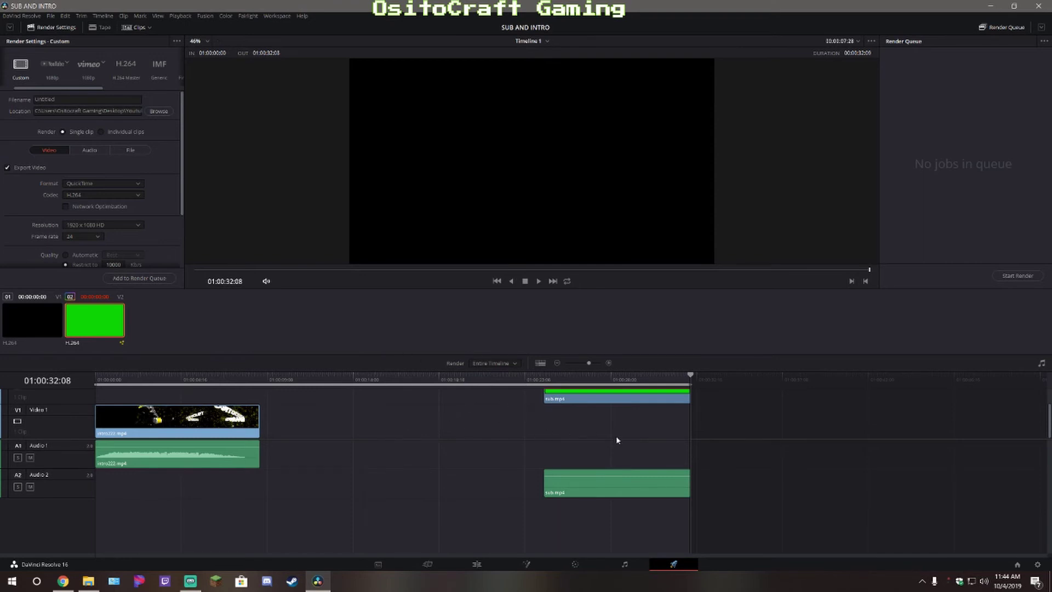
pyautogui.moveTo(616, 438); pyautogui.dragTo(616, 469)
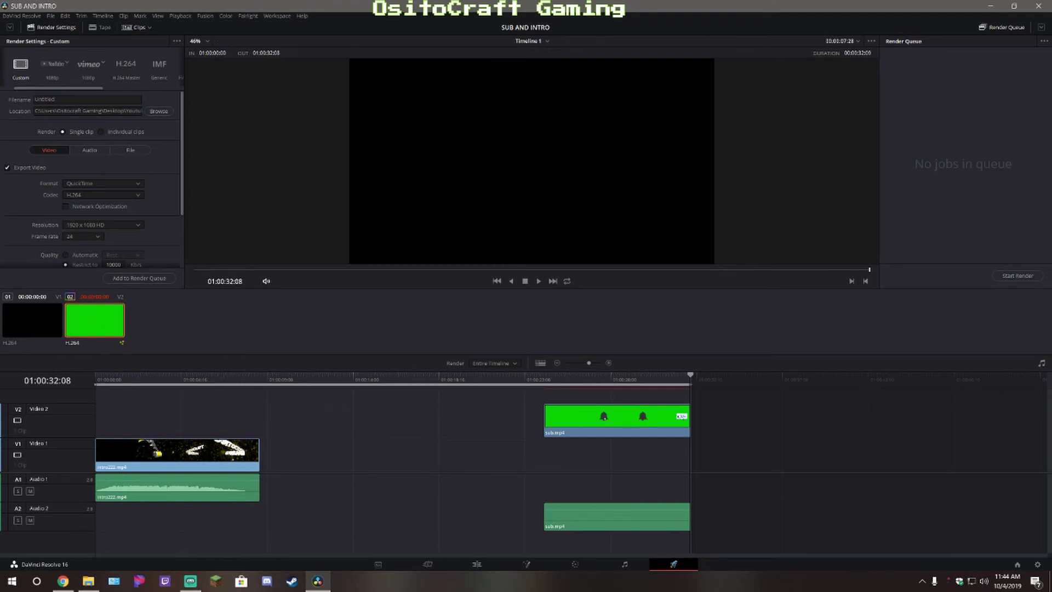
pyautogui.click(486, 566)
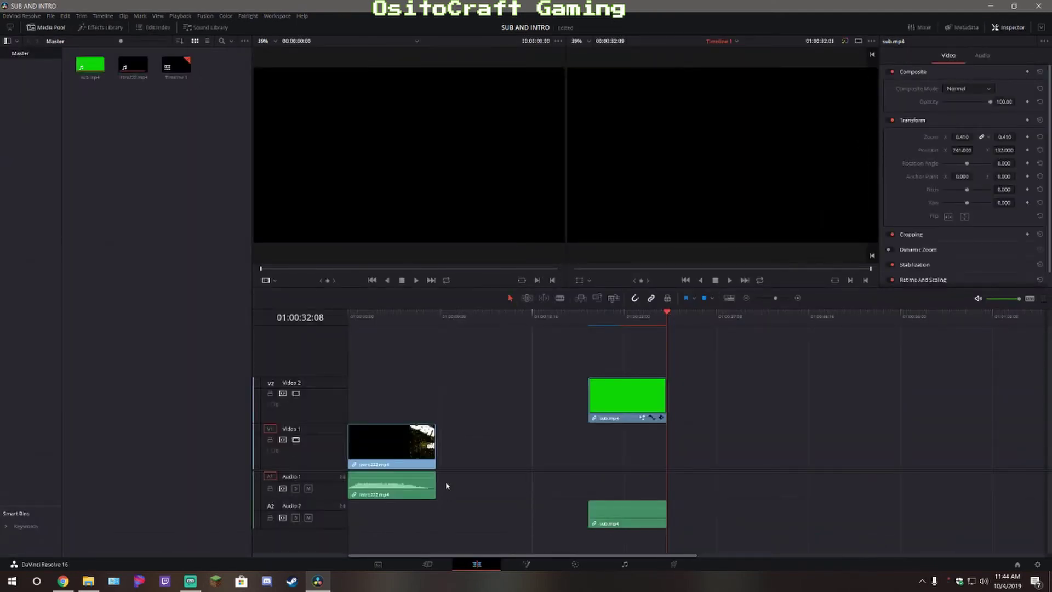
pyautogui.moveTo(469, 469); pyautogui.dragTo(468, 442)
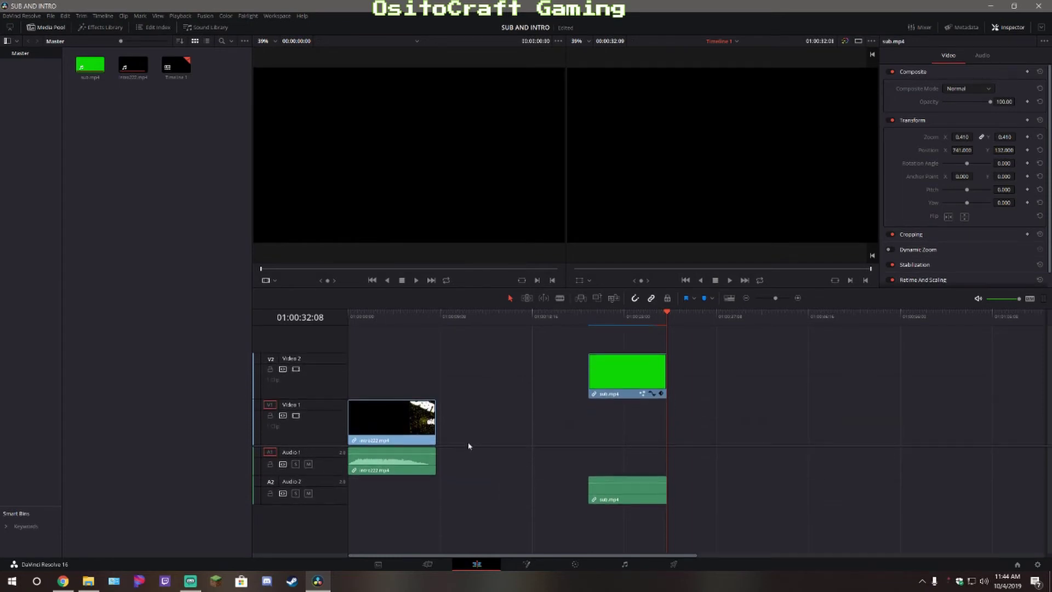
pyautogui.rightClick(194, 179)
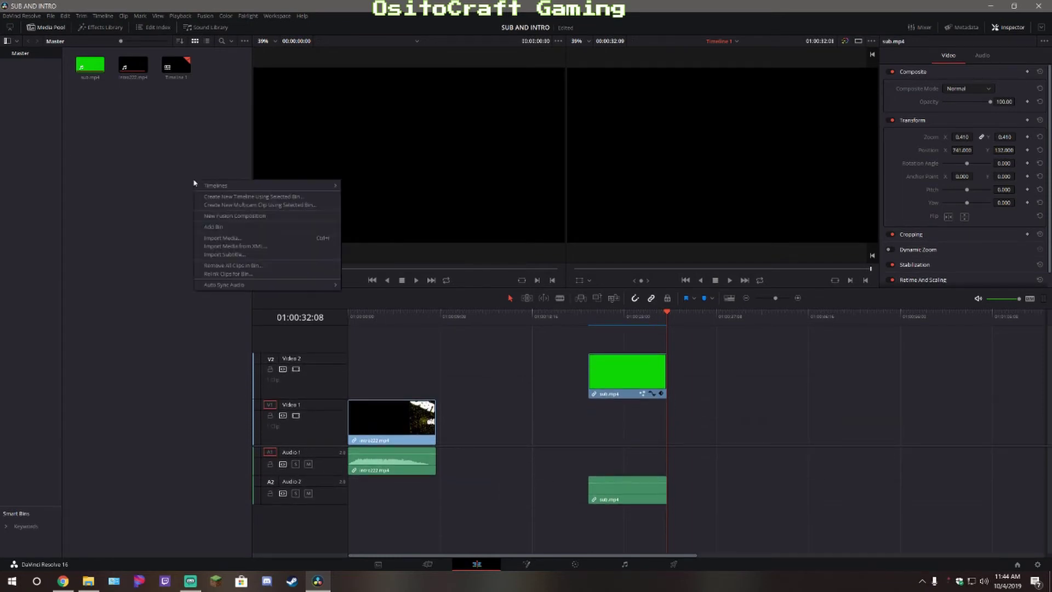
pyautogui.click(230, 237)
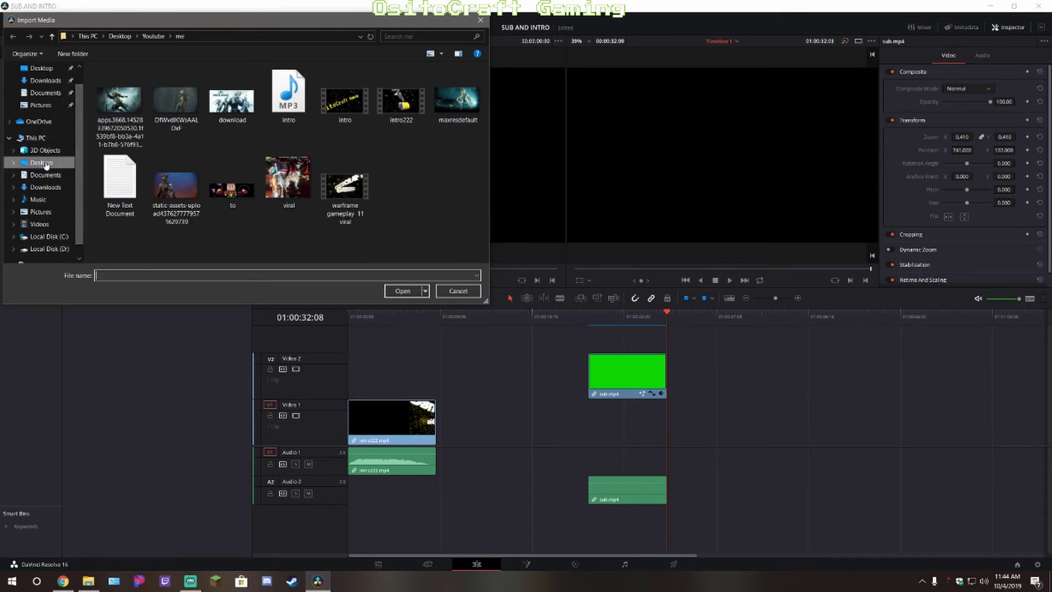
pyautogui.click(153, 36)
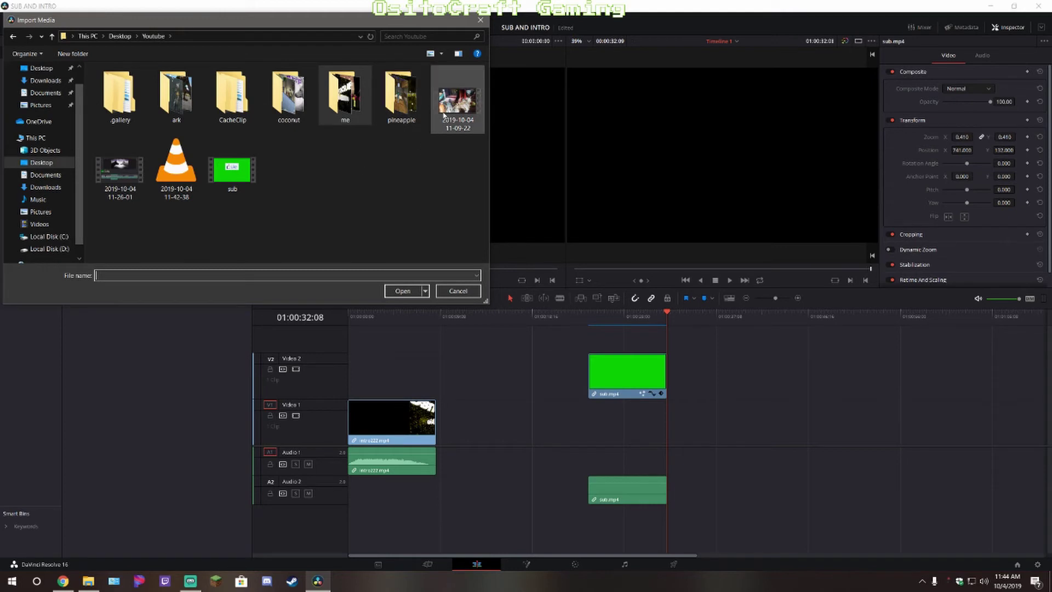
pyautogui.moveTo(455, 105); pyautogui.dragTo(170, 410)
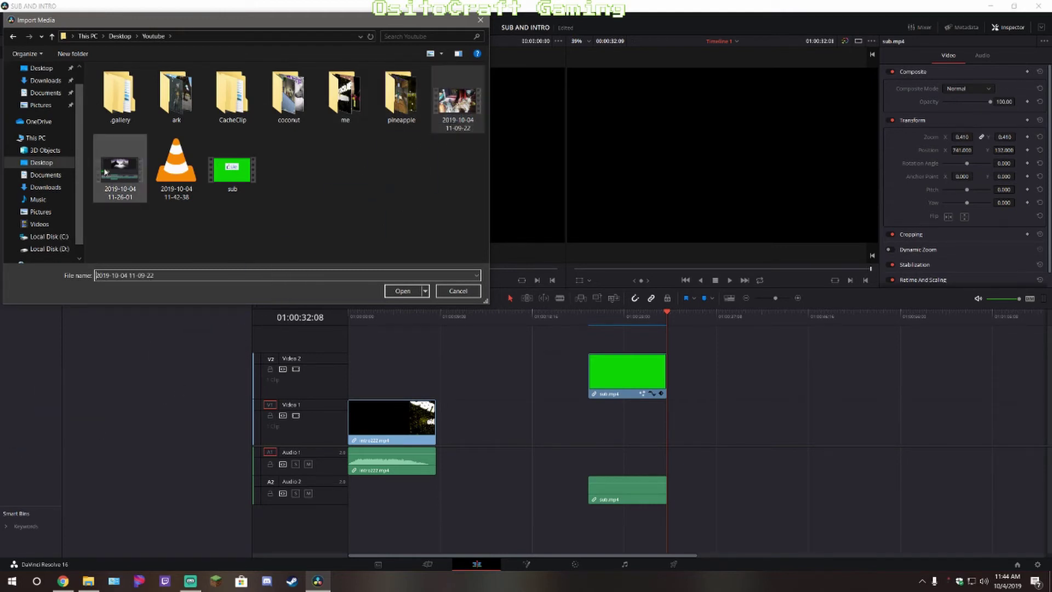
pyautogui.moveTo(105, 171); pyautogui.dragTo(115, 408)
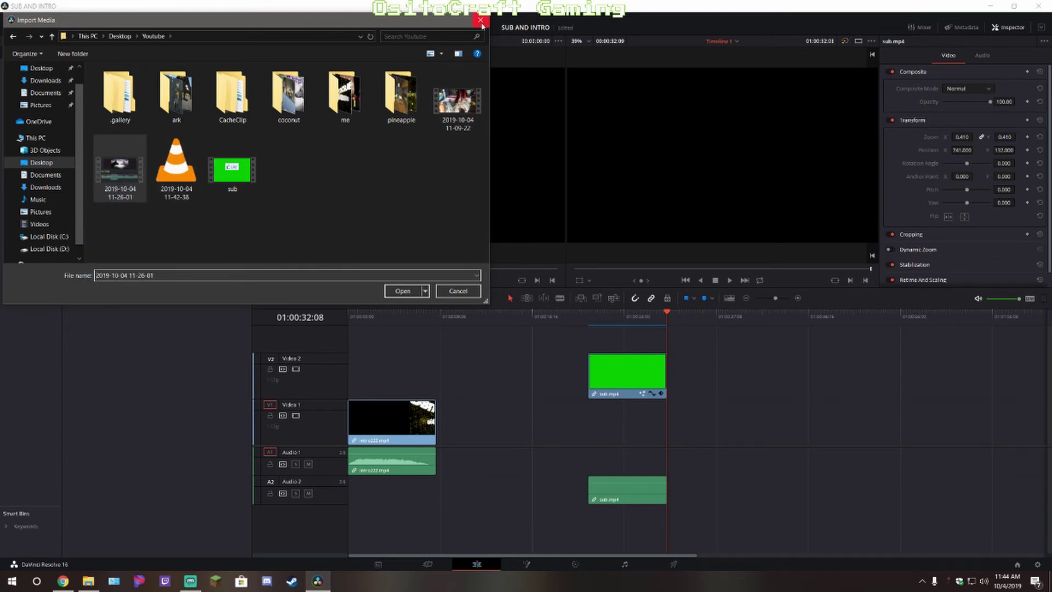
pyautogui.click(457, 291)
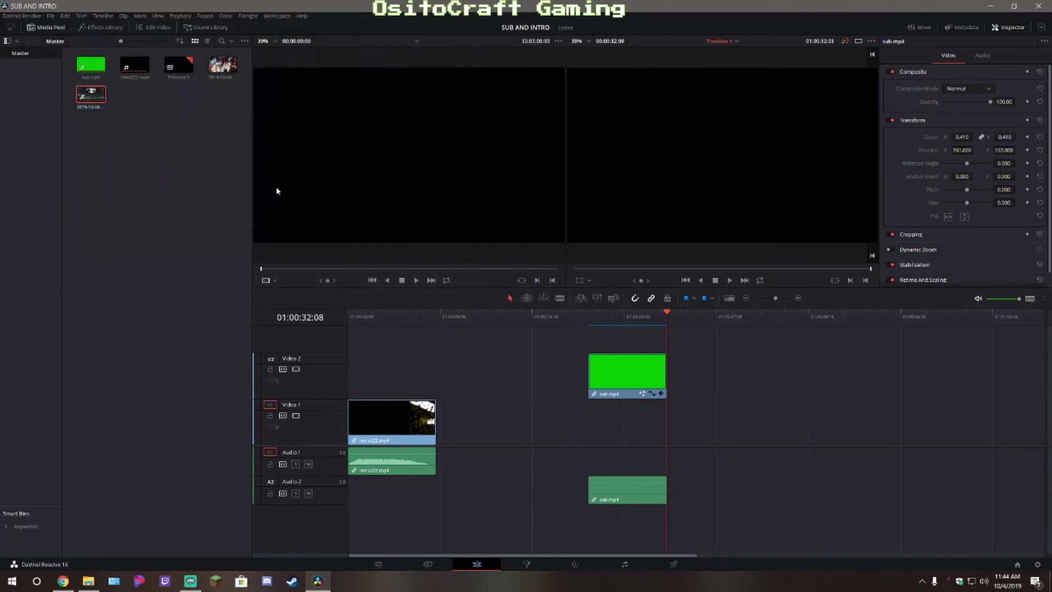
pyautogui.moveTo(222, 65); pyautogui.dragTo(439, 446)
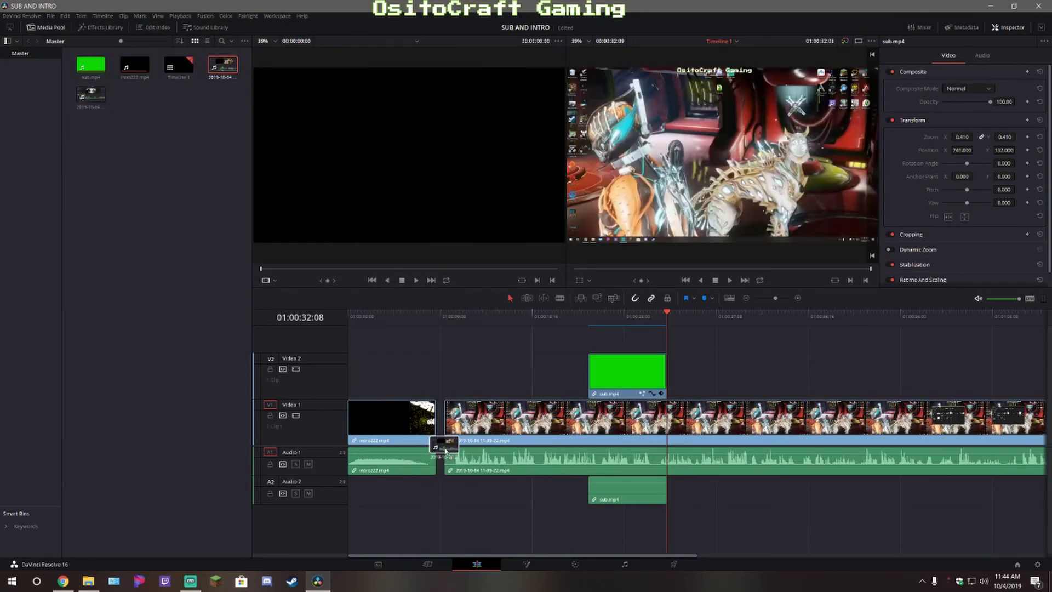
pyautogui.click(437, 322)
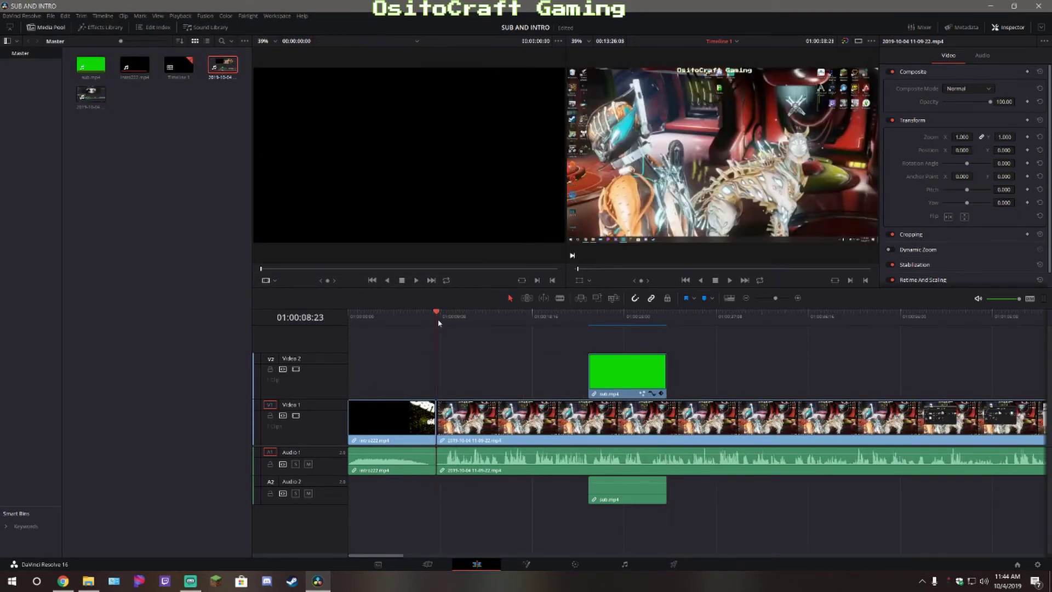
pyautogui.click(731, 280)
pyautogui.click(716, 280)
pyautogui.click(455, 316)
pyautogui.click(444, 318)
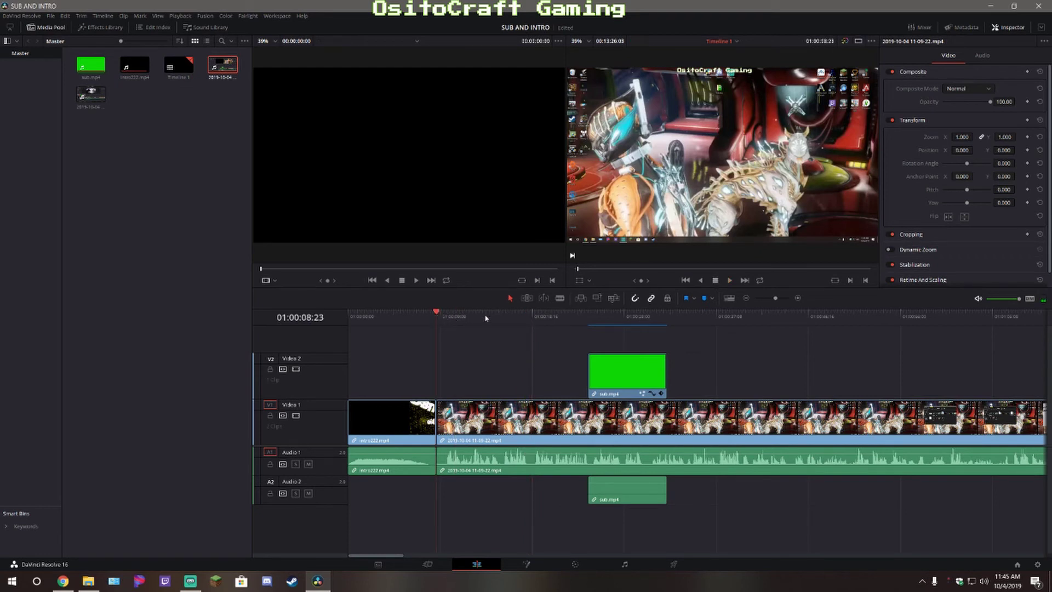
# Move the sub.mp4 overlay earlier, shortly after the start of the 11-09-22 clip, and play the timeline through it
pyautogui.click(728, 281)
pyautogui.click(715, 281)
pyautogui.moveTo(612, 374); pyautogui.dragTo(492, 371)
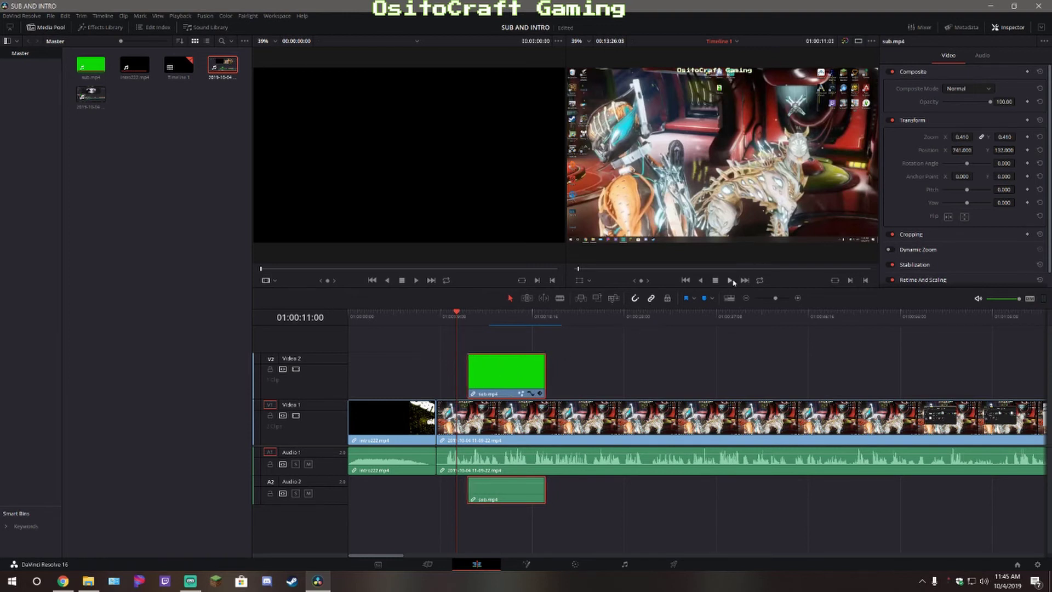
pyautogui.click(730, 281)
pyautogui.click(716, 281)
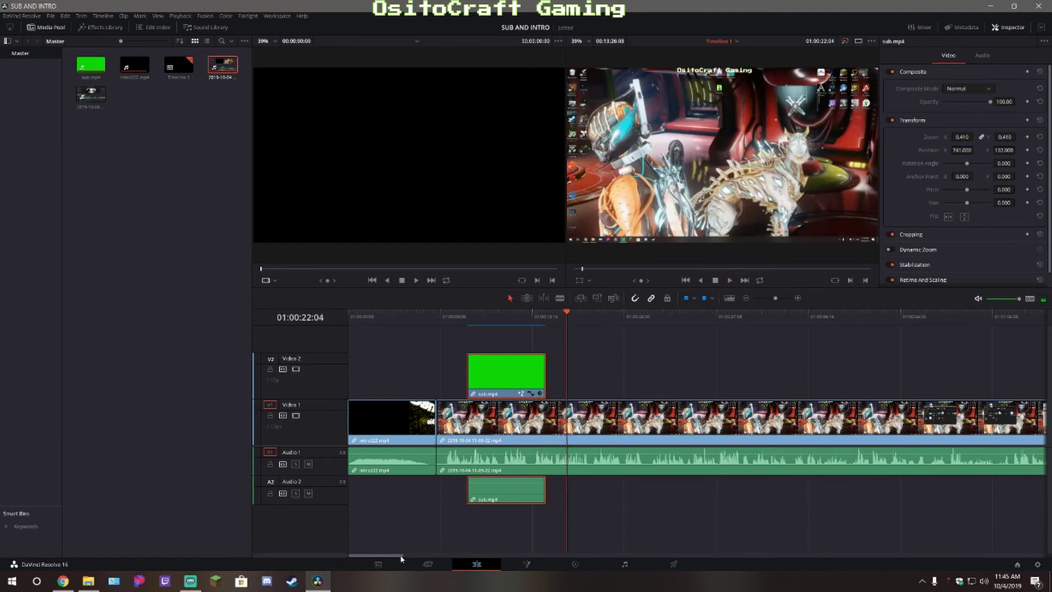
pyautogui.moveTo(402, 559); pyautogui.dragTo(1030, 588)
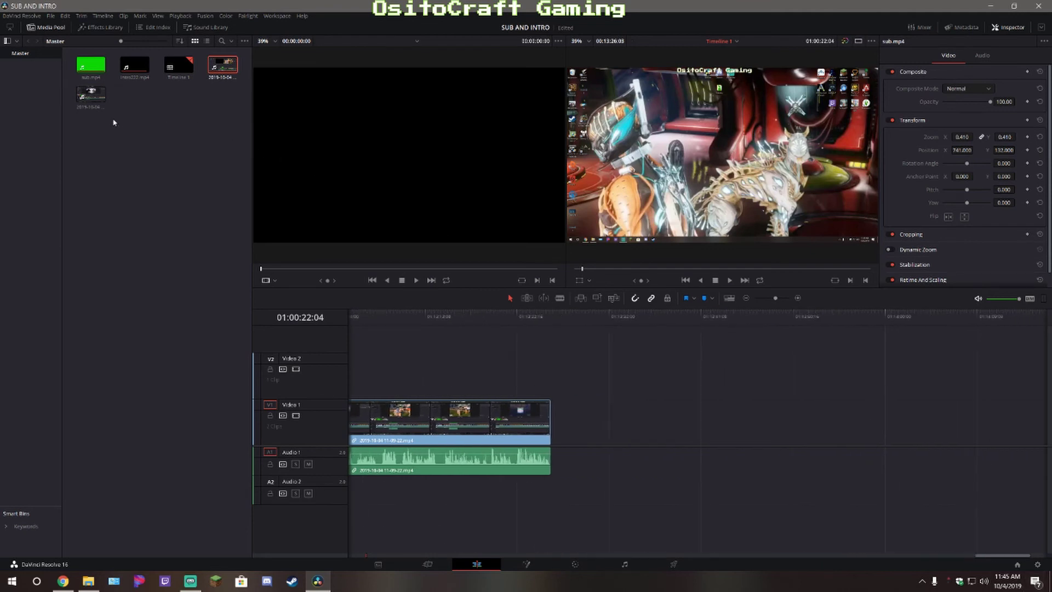
pyautogui.moveTo(94, 98); pyautogui.dragTo(570, 437)
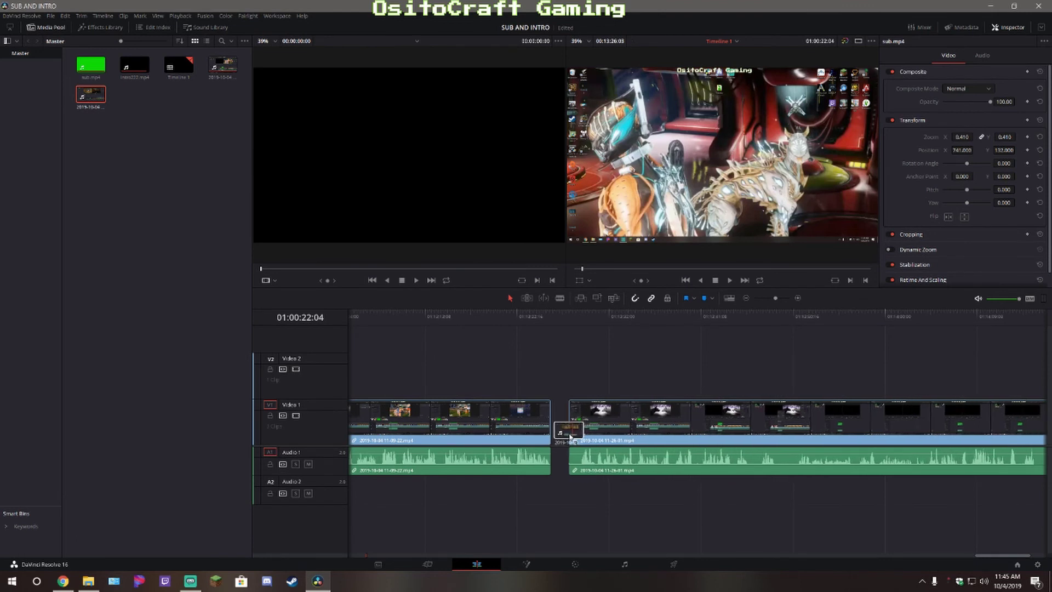
pyautogui.moveTo(570, 437); pyautogui.dragTo(552, 436)
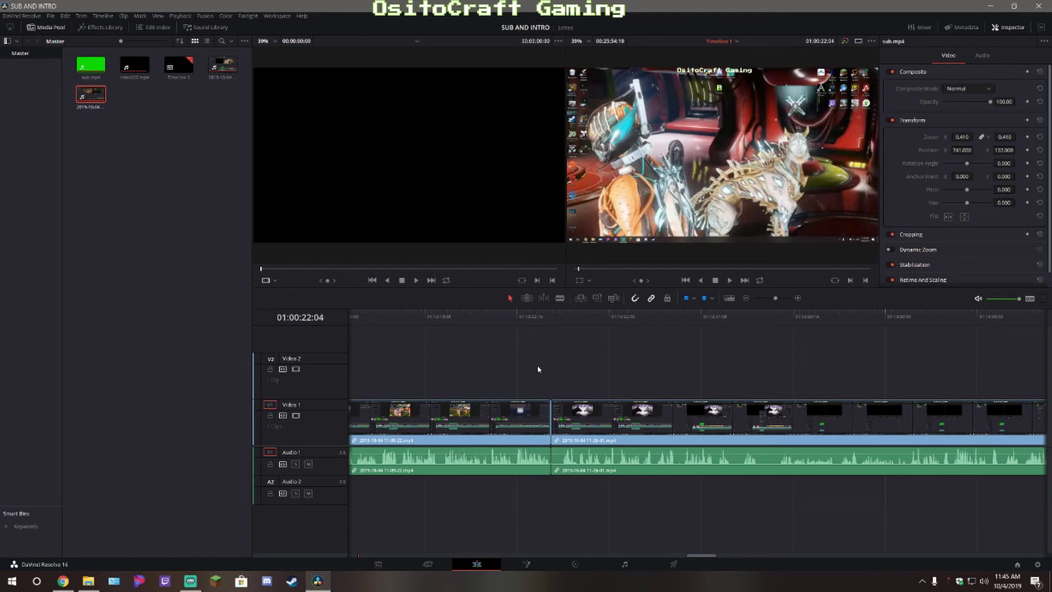
# Play the timeline across the cut between the 11-09-22 and 11-26-01 clips to check the transition
pyautogui.click(521, 321)
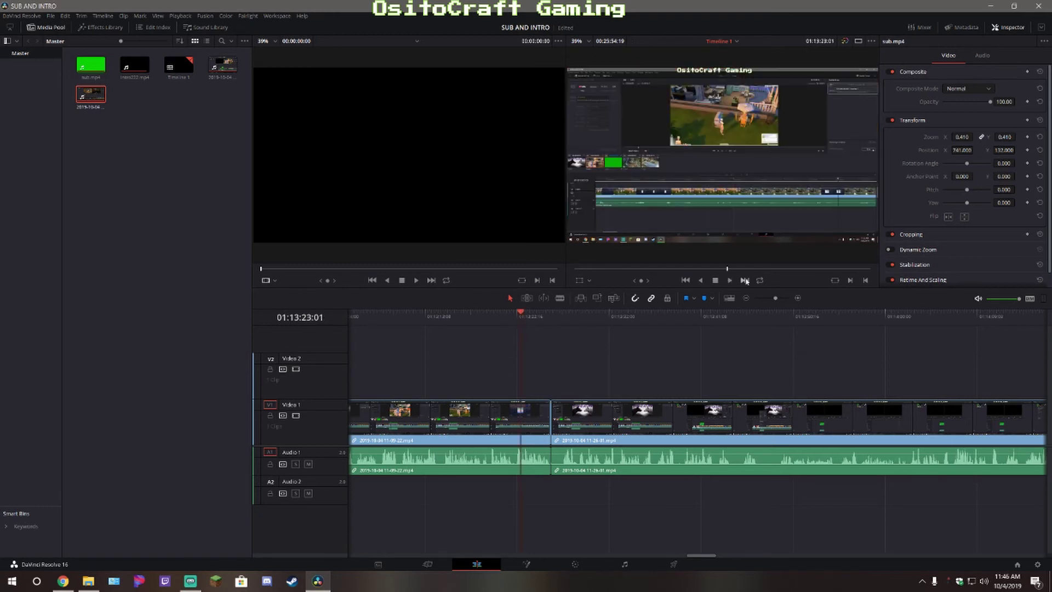
pyautogui.click(540, 326)
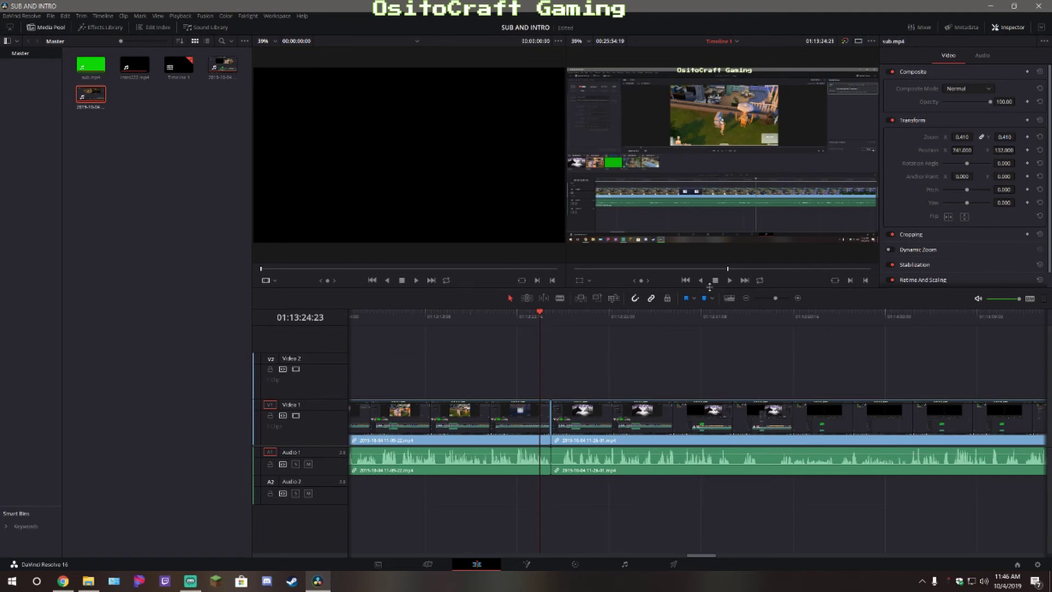
pyautogui.click(730, 280)
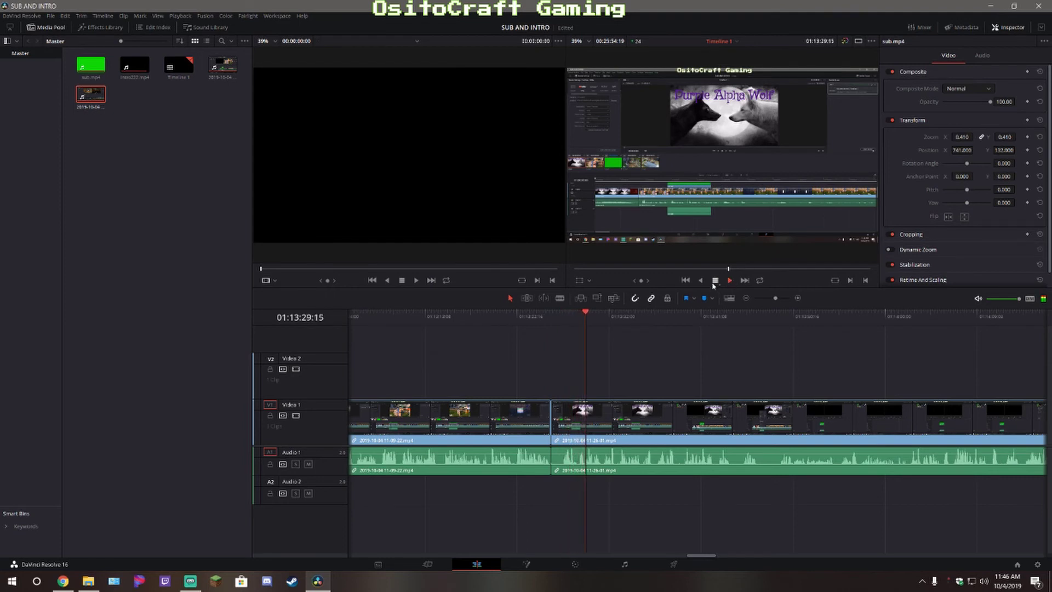
pyautogui.click(716, 281)
# Lower the audio level of both the 11-26-01 and 11-09-22 clips on Audio 1
pyautogui.moveTo(703, 557); pyautogui.dragTo(1020, 570)
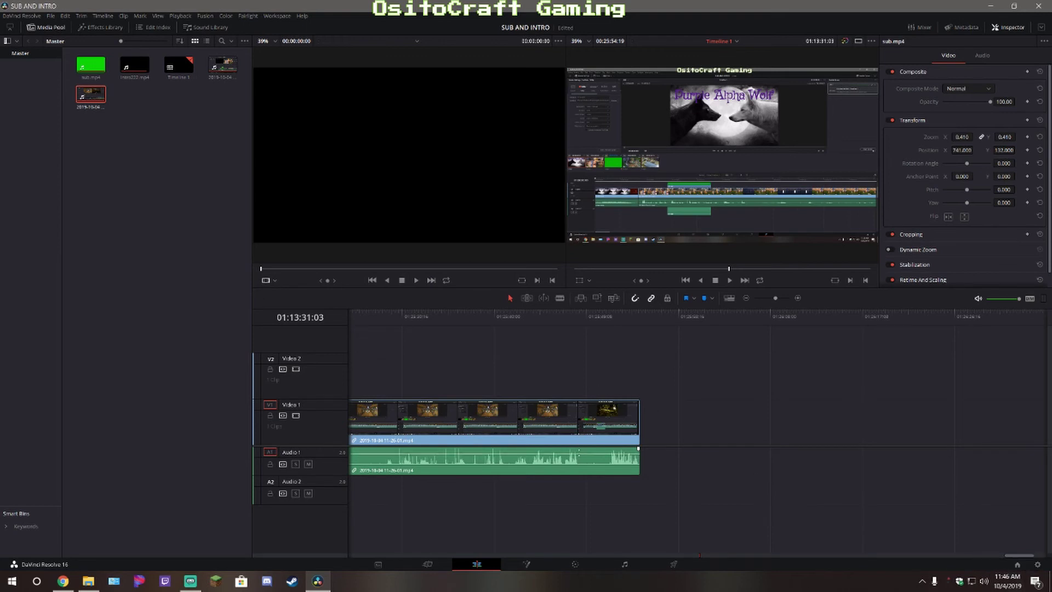
pyautogui.moveTo(580, 451); pyautogui.dragTo(588, 465)
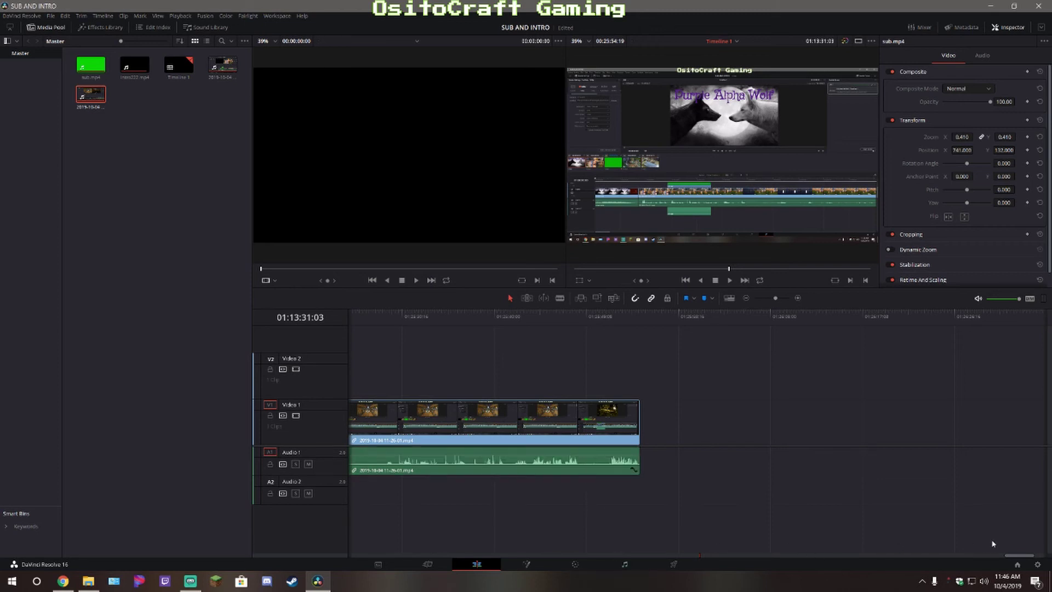
pyautogui.moveTo(1007, 558); pyautogui.dragTo(698, 568)
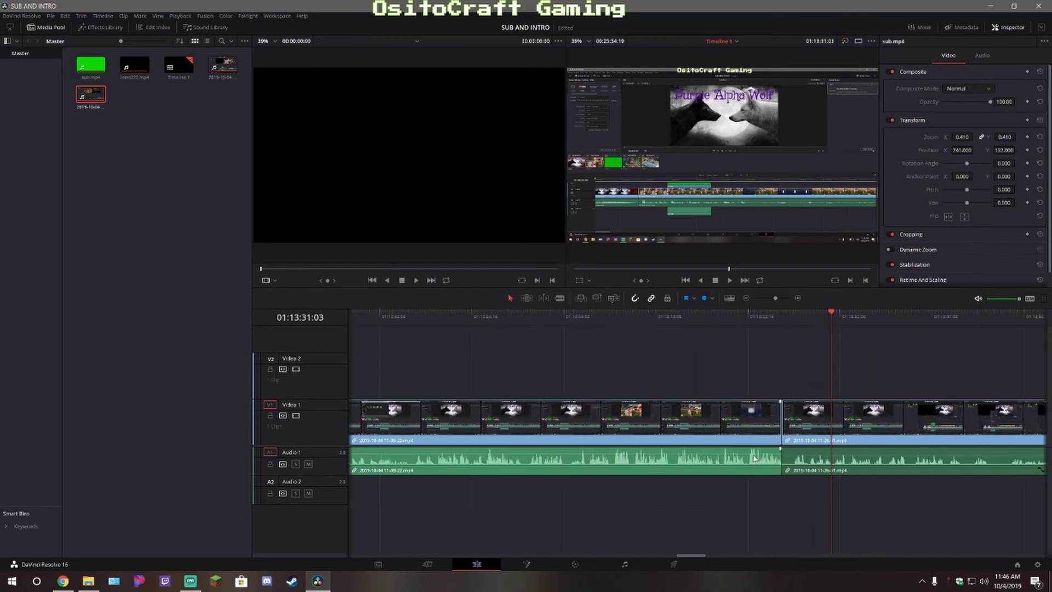
pyautogui.moveTo(755, 454); pyautogui.dragTo(757, 458)
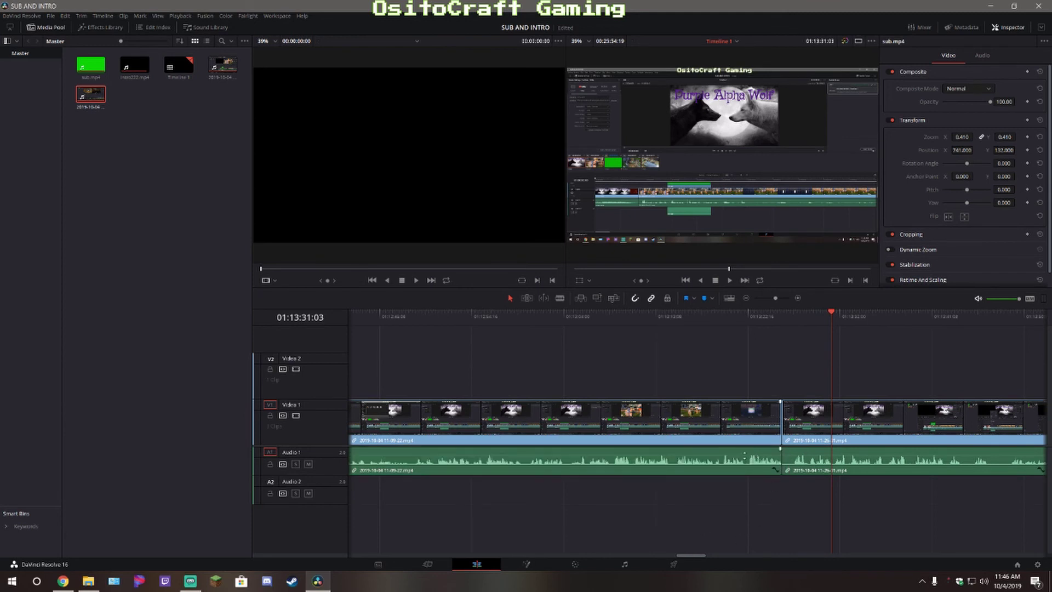
# Replay the cut between the two recordings to judge their lowered loudness
pyautogui.click(747, 322)
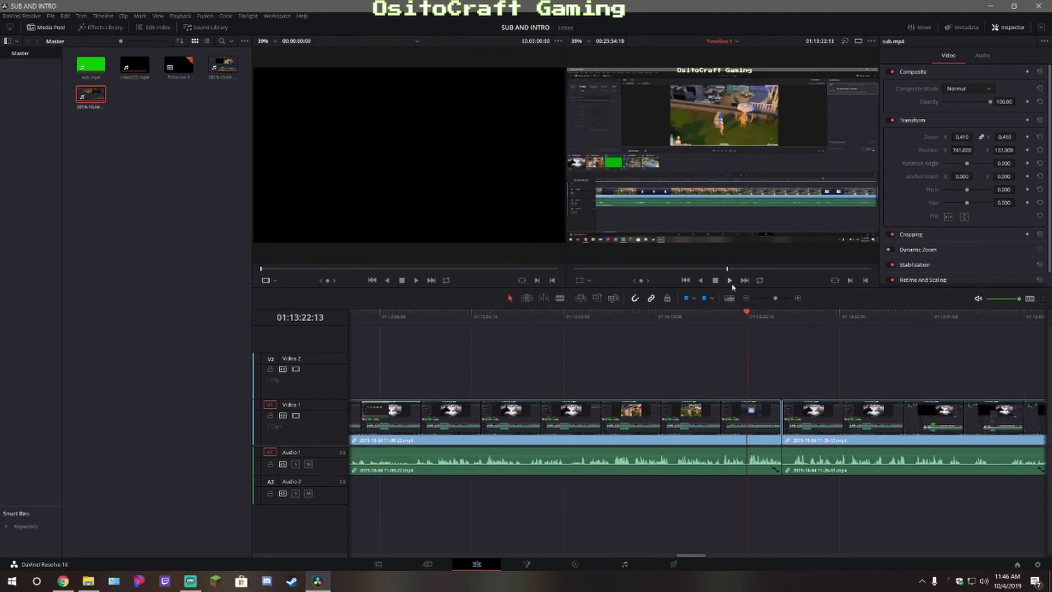
pyautogui.click(732, 281)
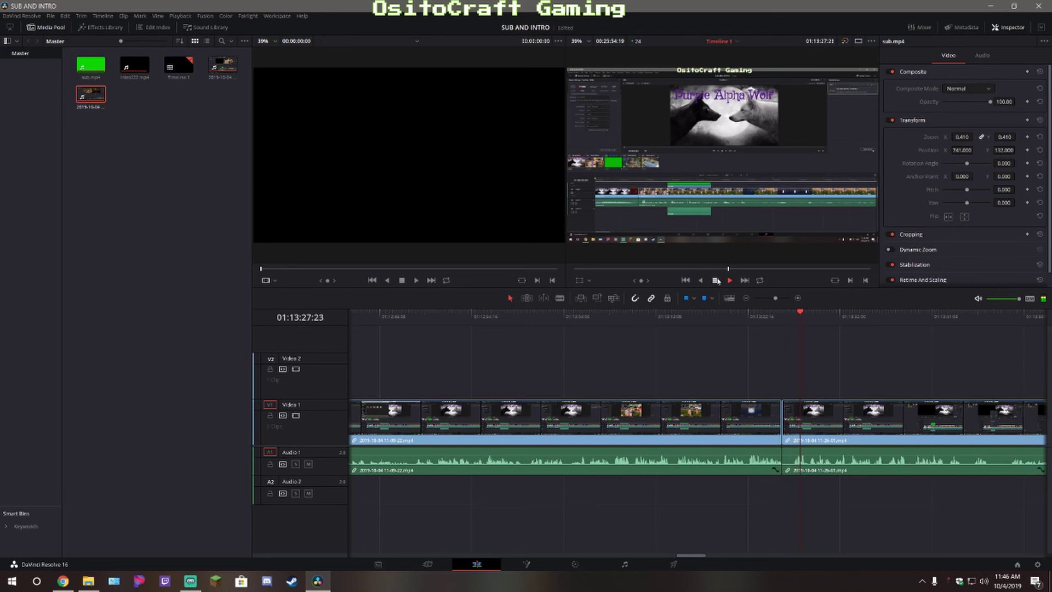
pyautogui.click(716, 280)
# Return to the start of the timeline and play through the intro222.mp4 clip
pyautogui.moveTo(705, 557); pyautogui.dragTo(350, 544)
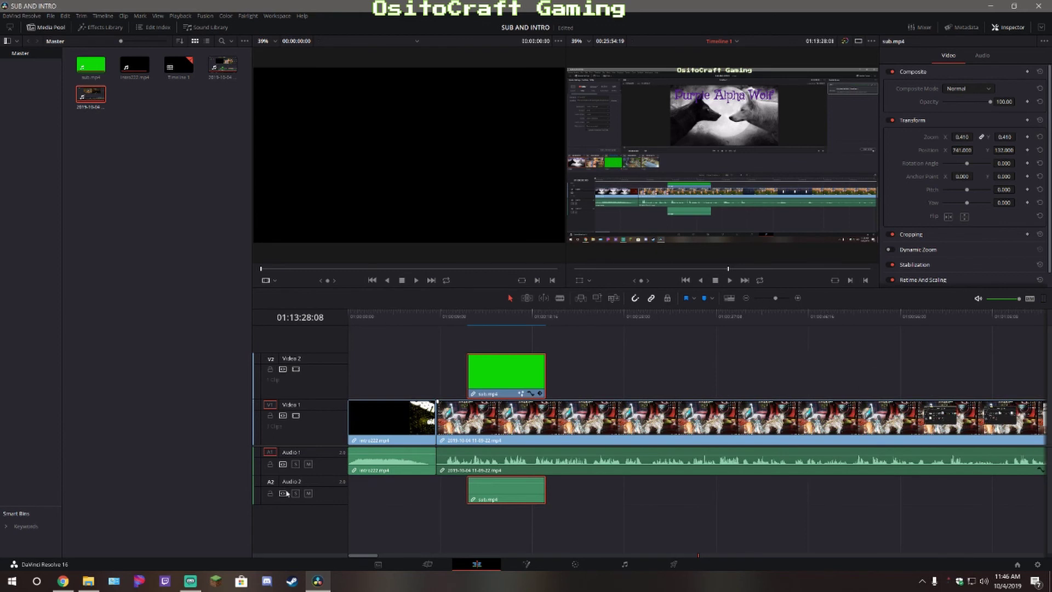
pyautogui.click(350, 324)
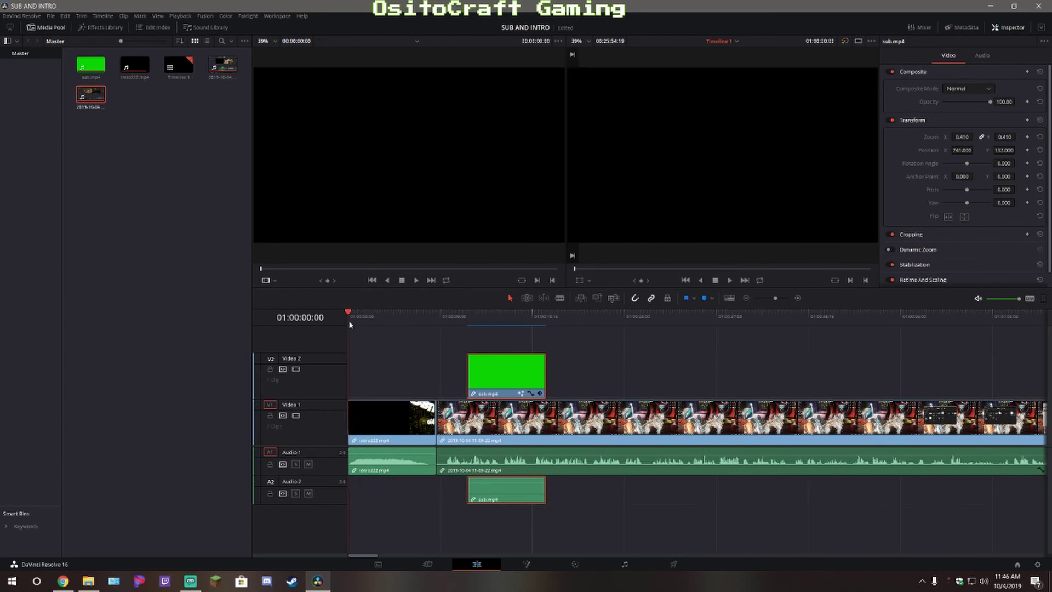
pyautogui.click(729, 280)
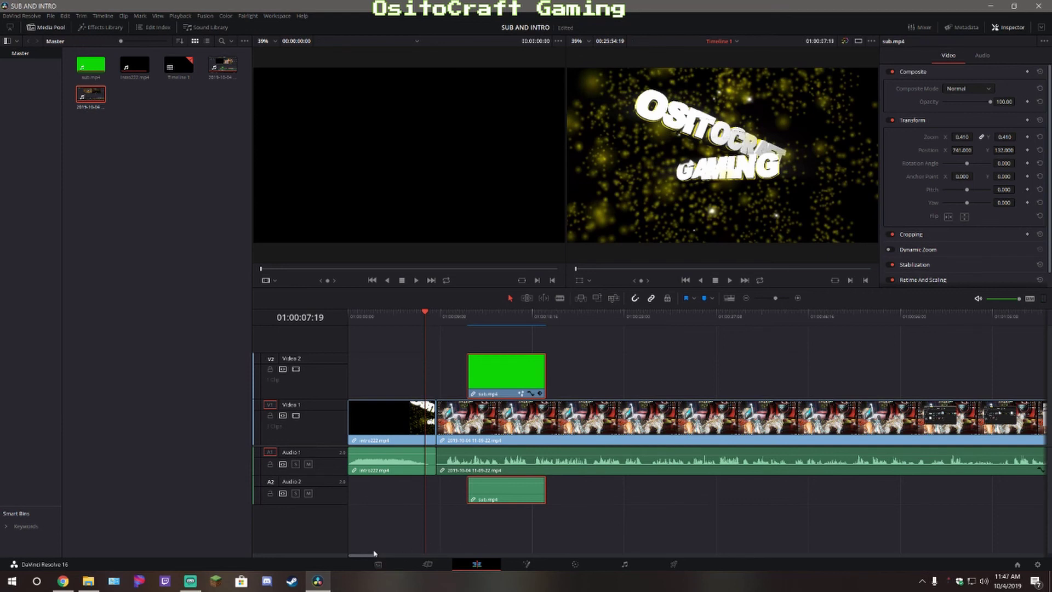
pyautogui.moveTo(378, 557); pyautogui.dragTo(1044, 581)
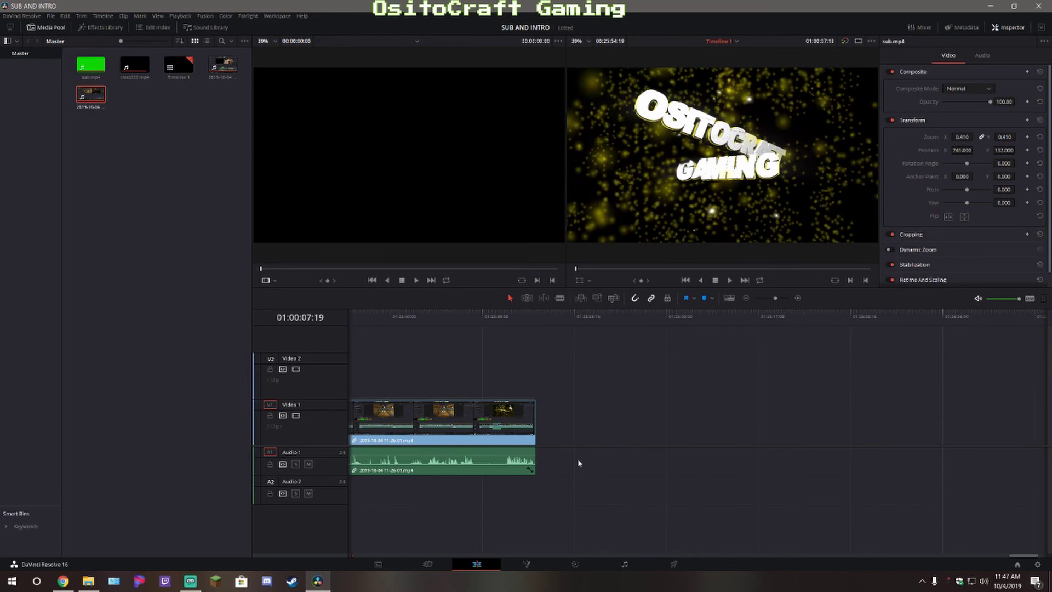